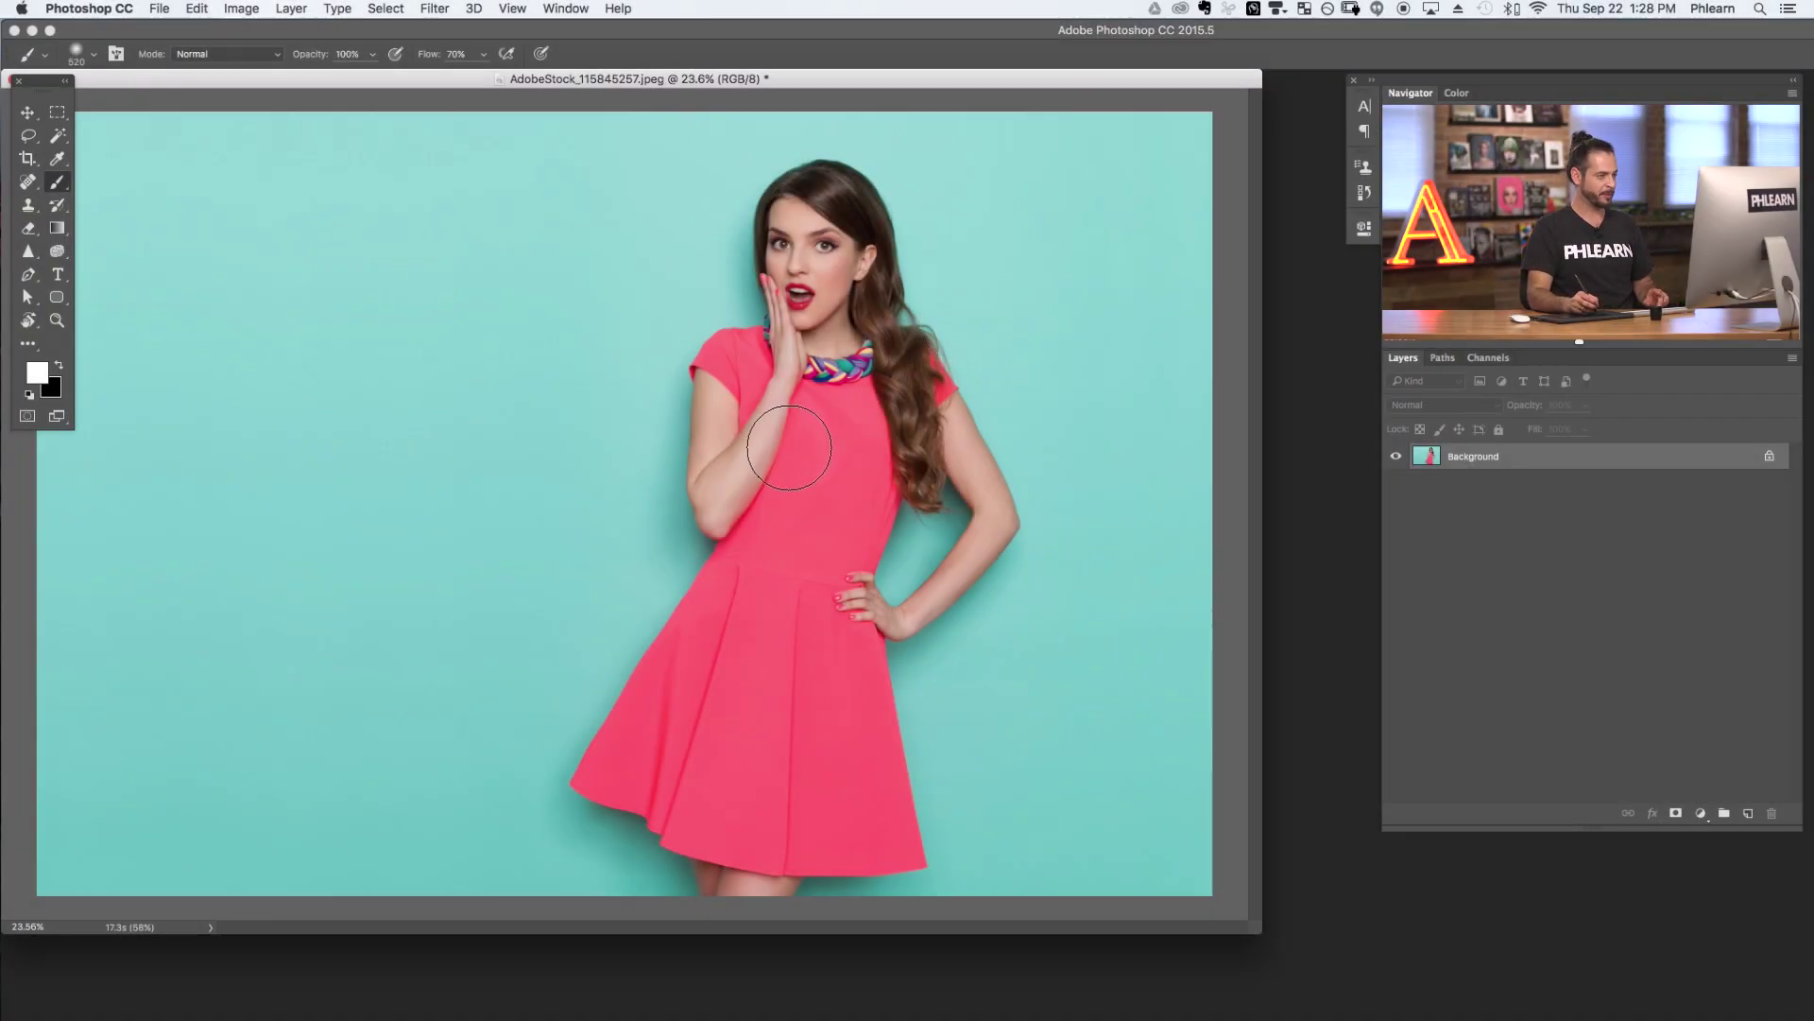
# - Switch to full-screen mode on plain grey, then pan and zoom the photo out and back in
pyautogui.press('f')
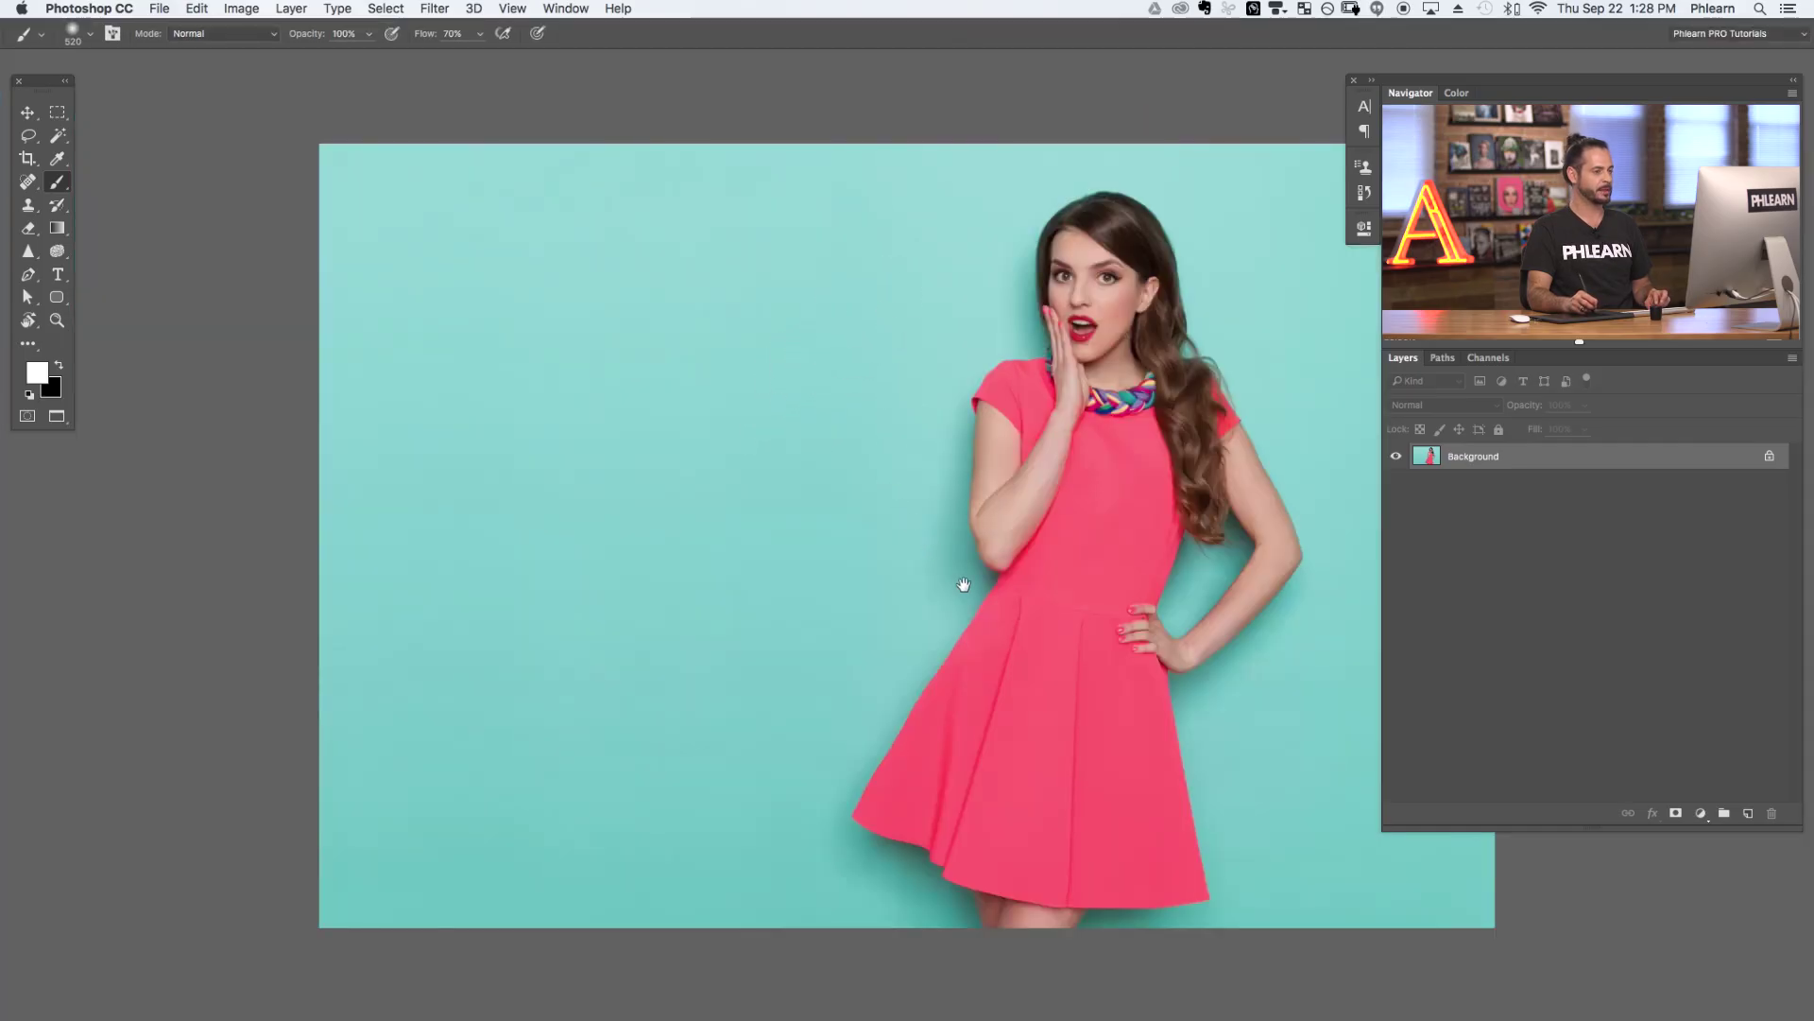
pyautogui.moveTo(964, 585)
pyautogui.mouseDown()
pyautogui.moveTo(790, 539)
pyautogui.moveTo(754, 583)
pyautogui.mouseUp()
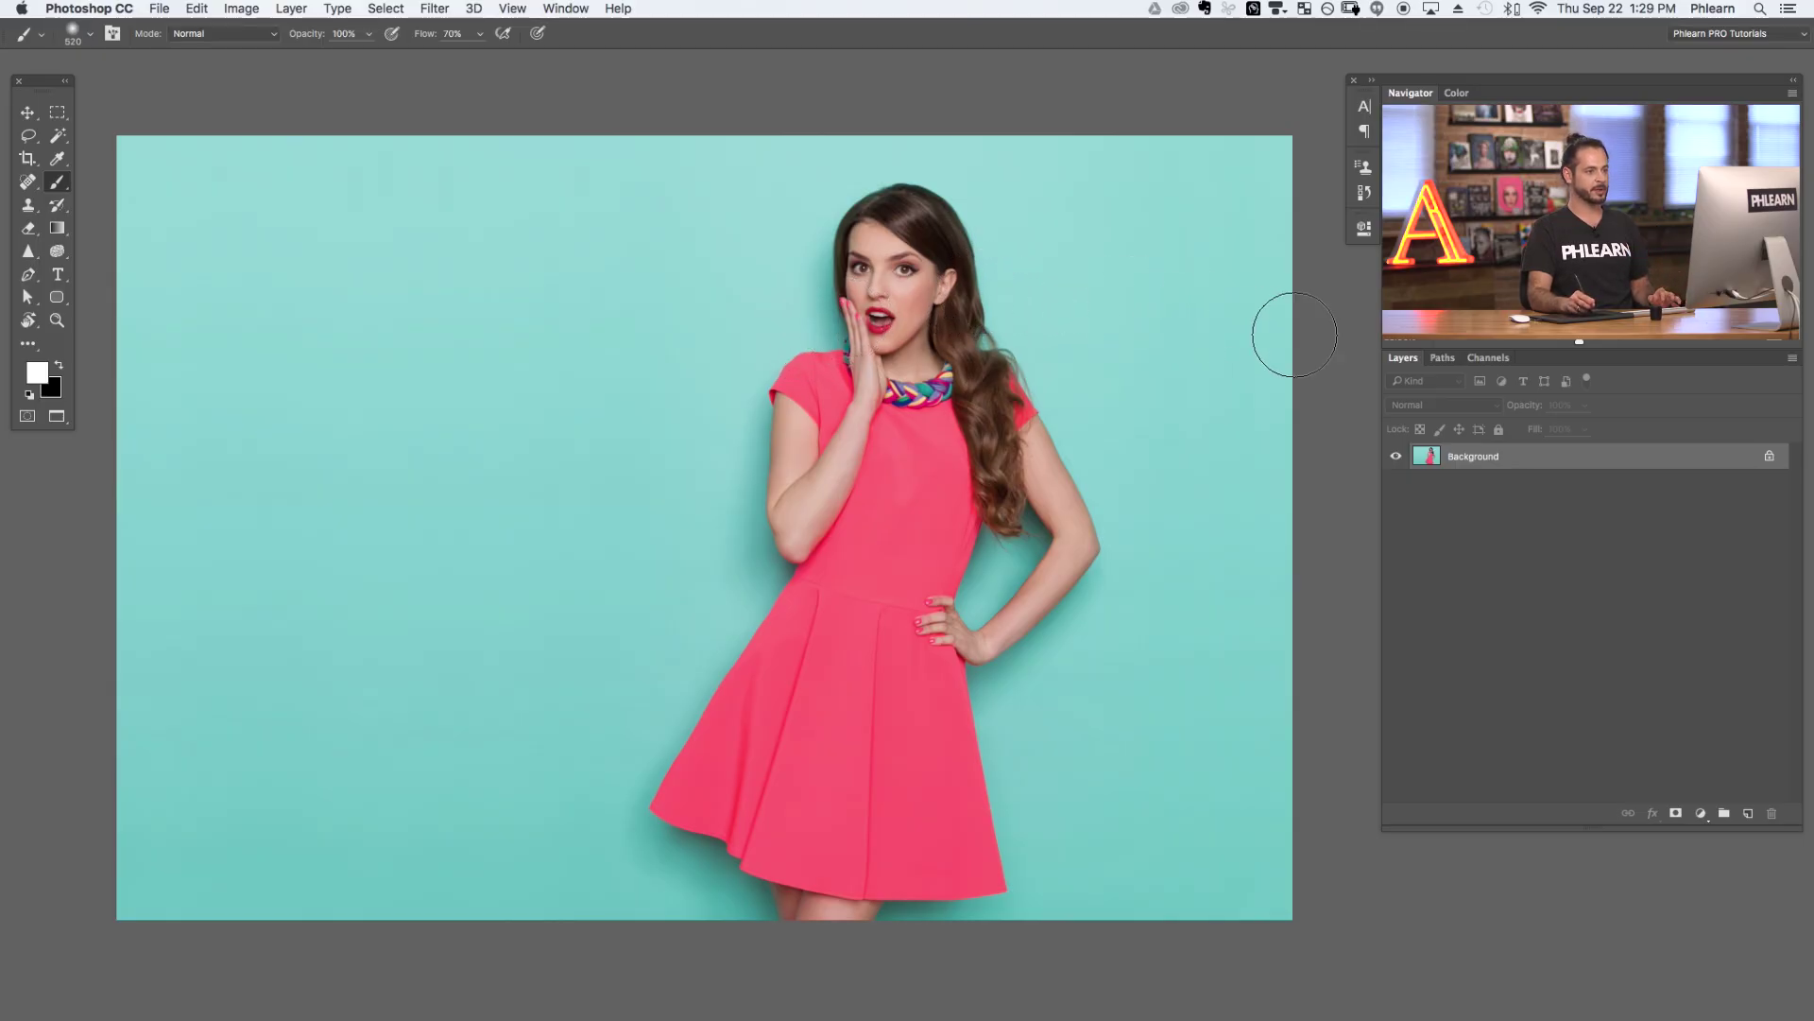
pyautogui.click(1444, 342)
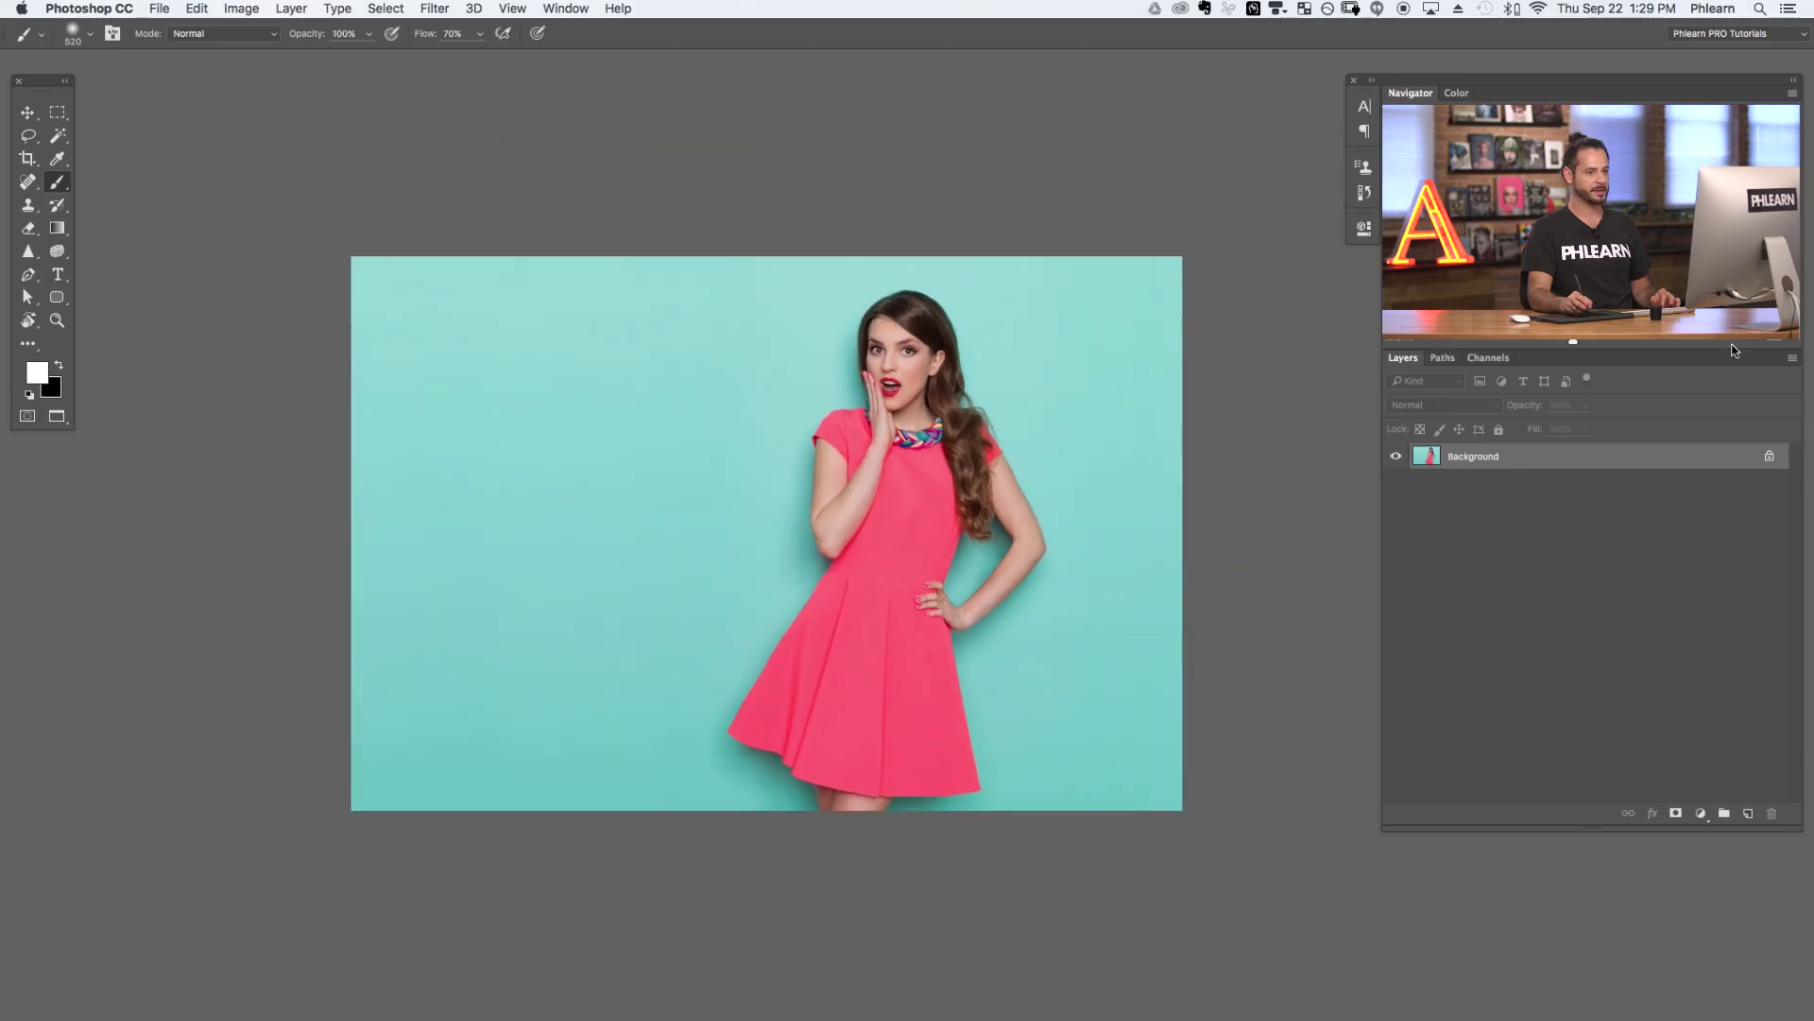
pyautogui.click(1774, 342)
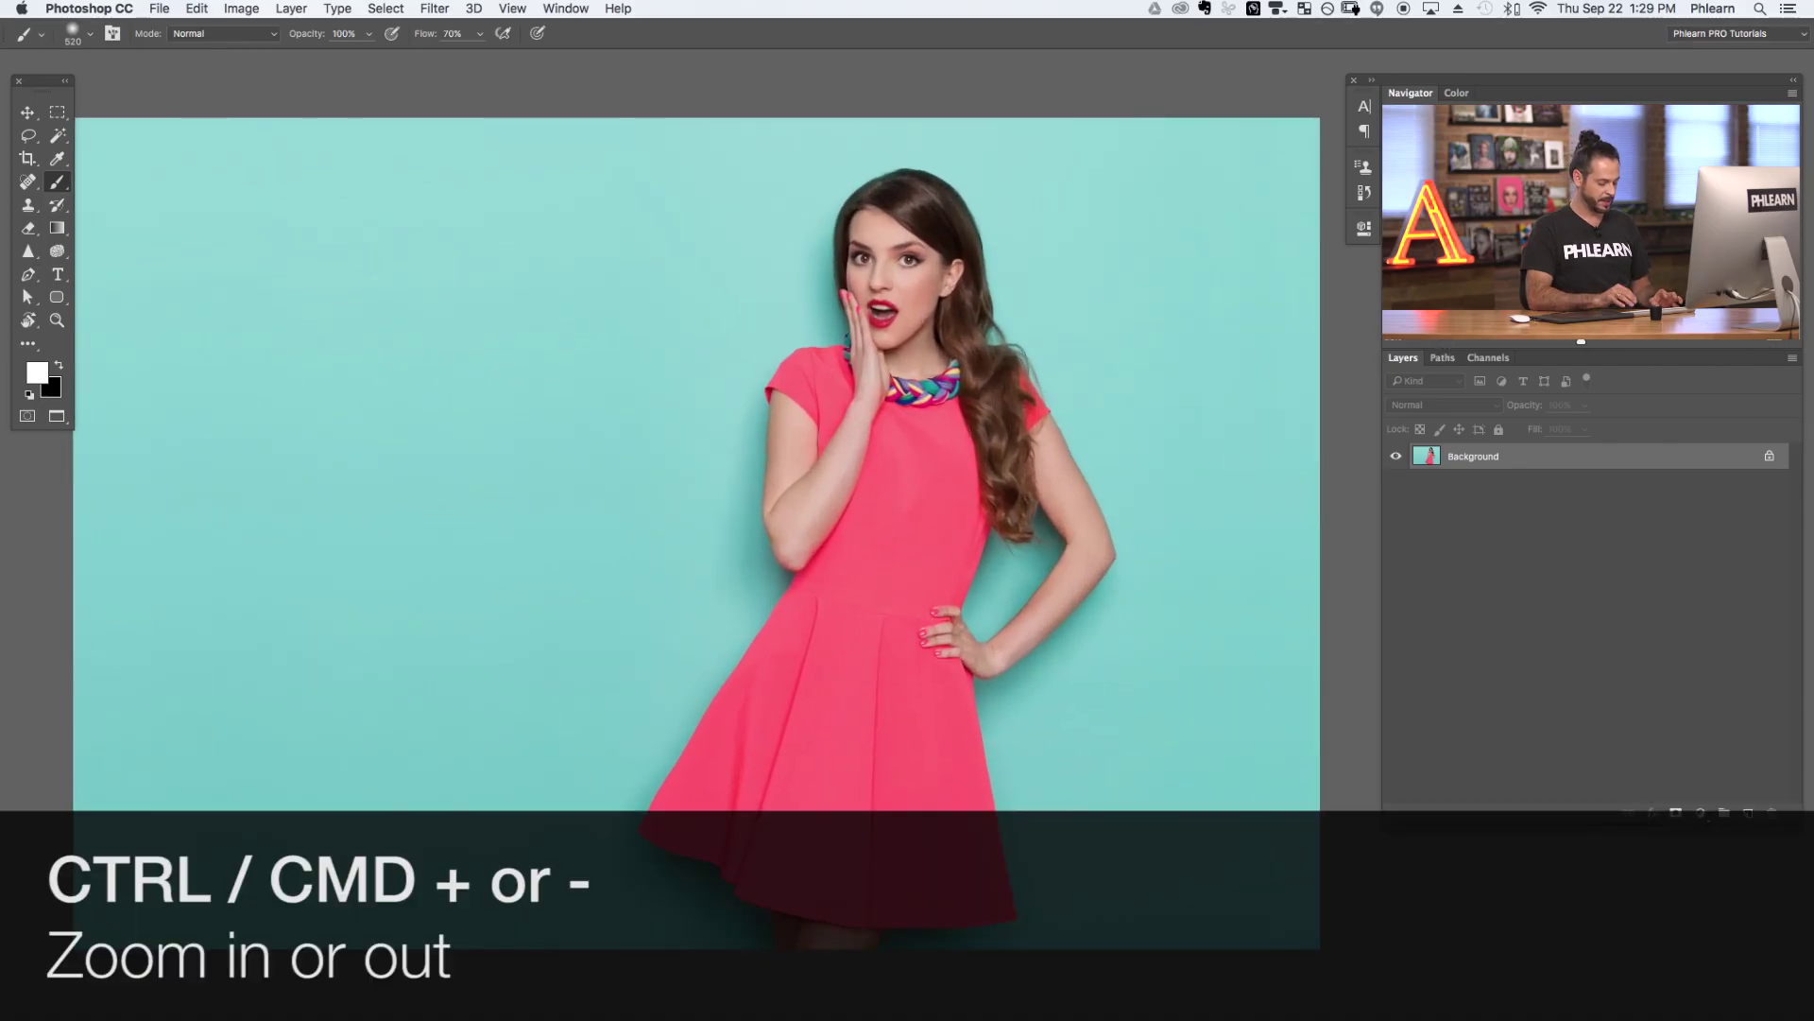
# - Step the zoom with Cmd +/−, then zoom in closely on the woman's face
pyautogui.press('super+plus')
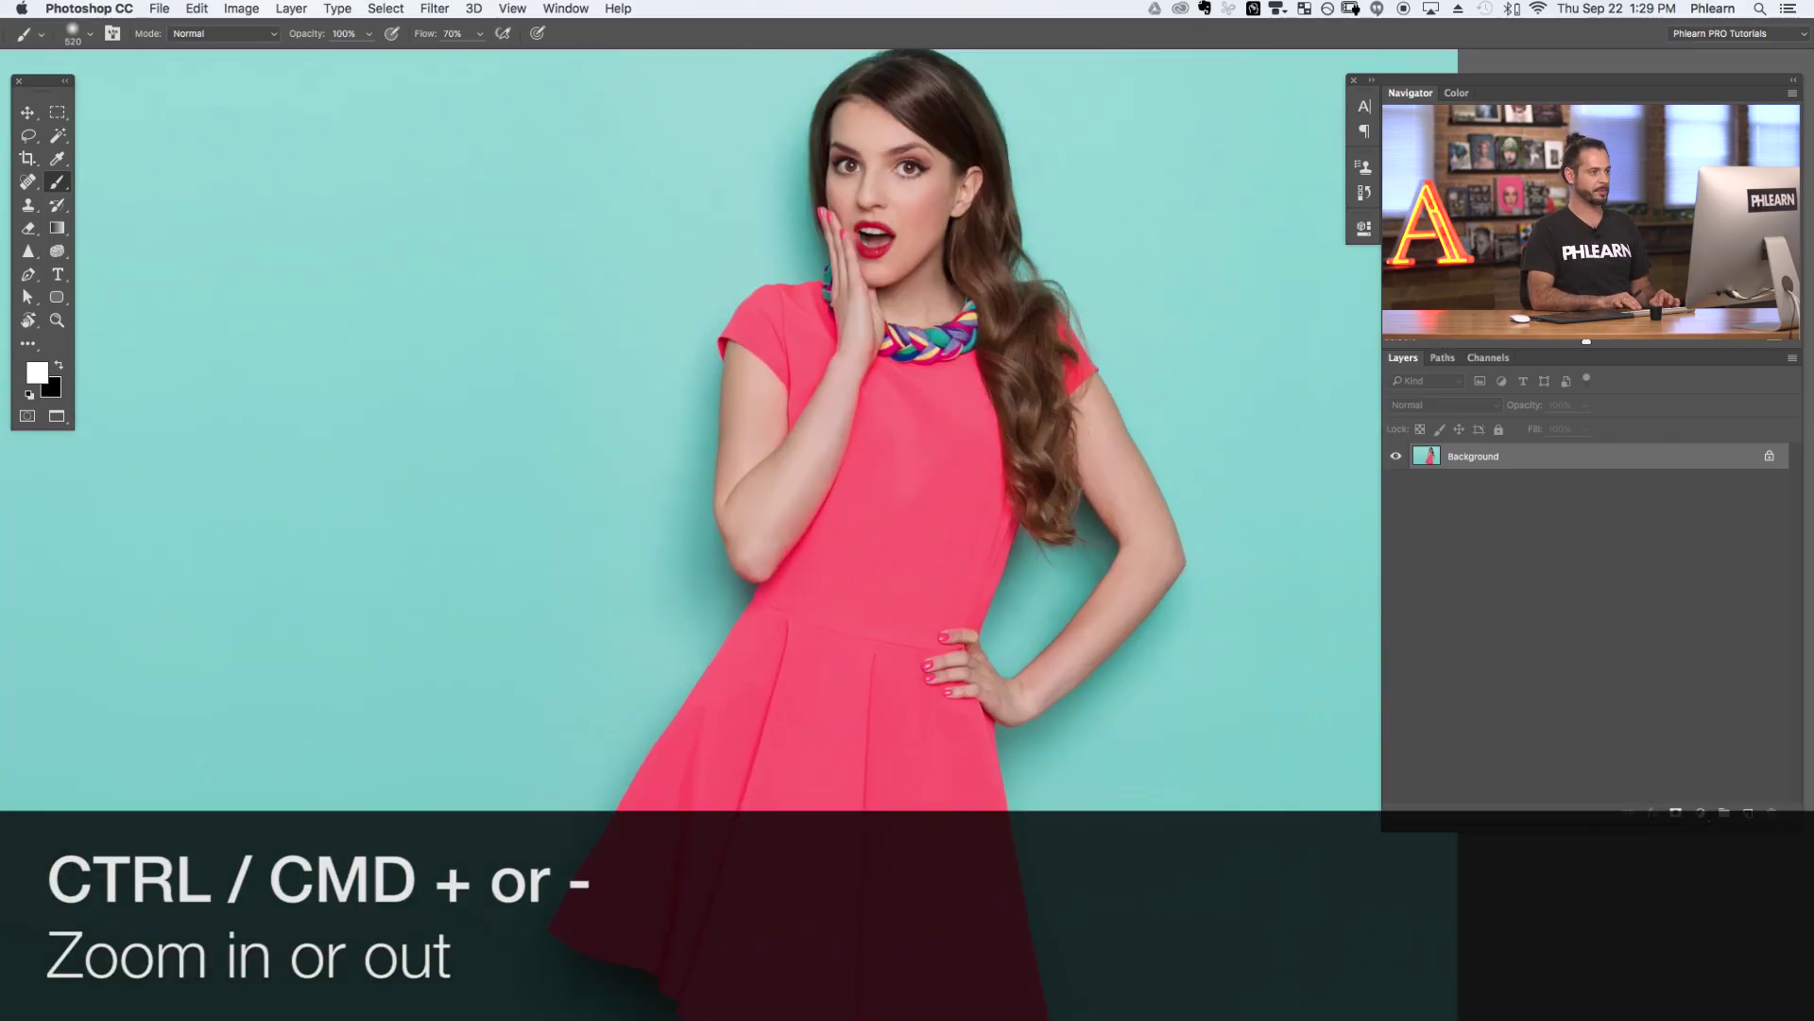
pyautogui.press('super+minus')
pyautogui.press('super+minus')
pyautogui.press('super+plus')
pyautogui.press('super+plus')
pyautogui.press('super+minus')
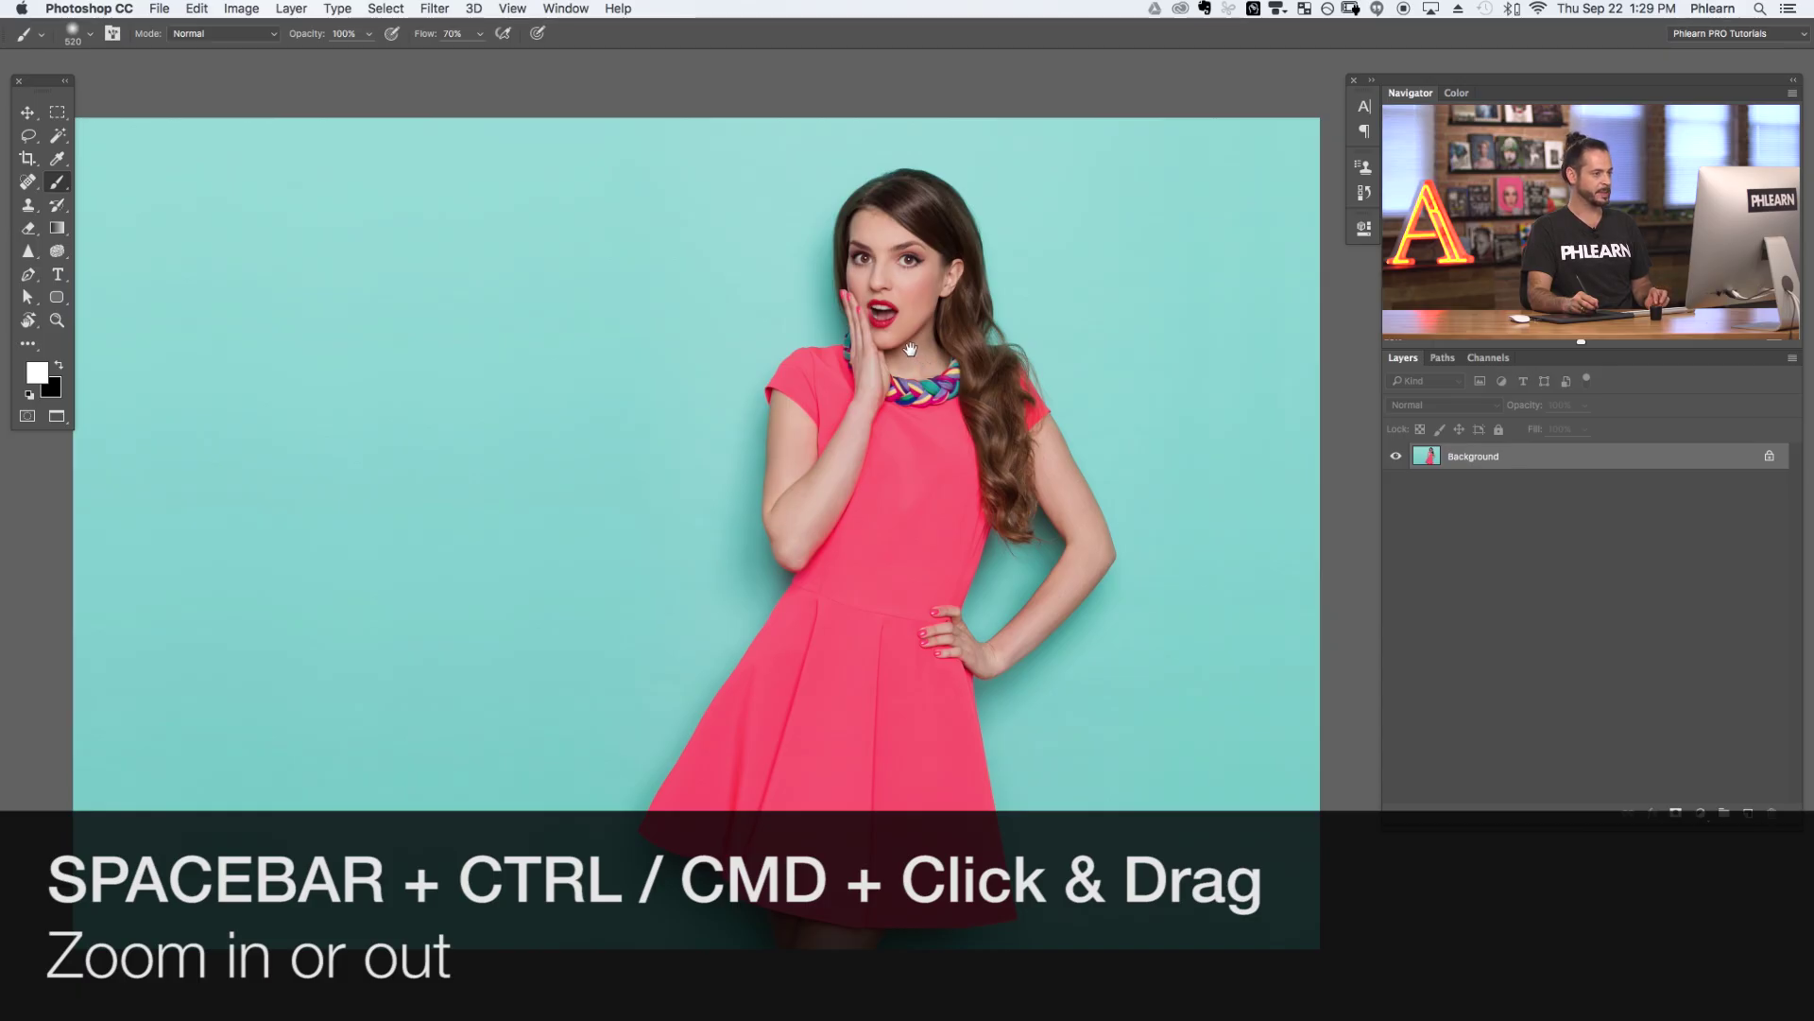
pyautogui.press('space')
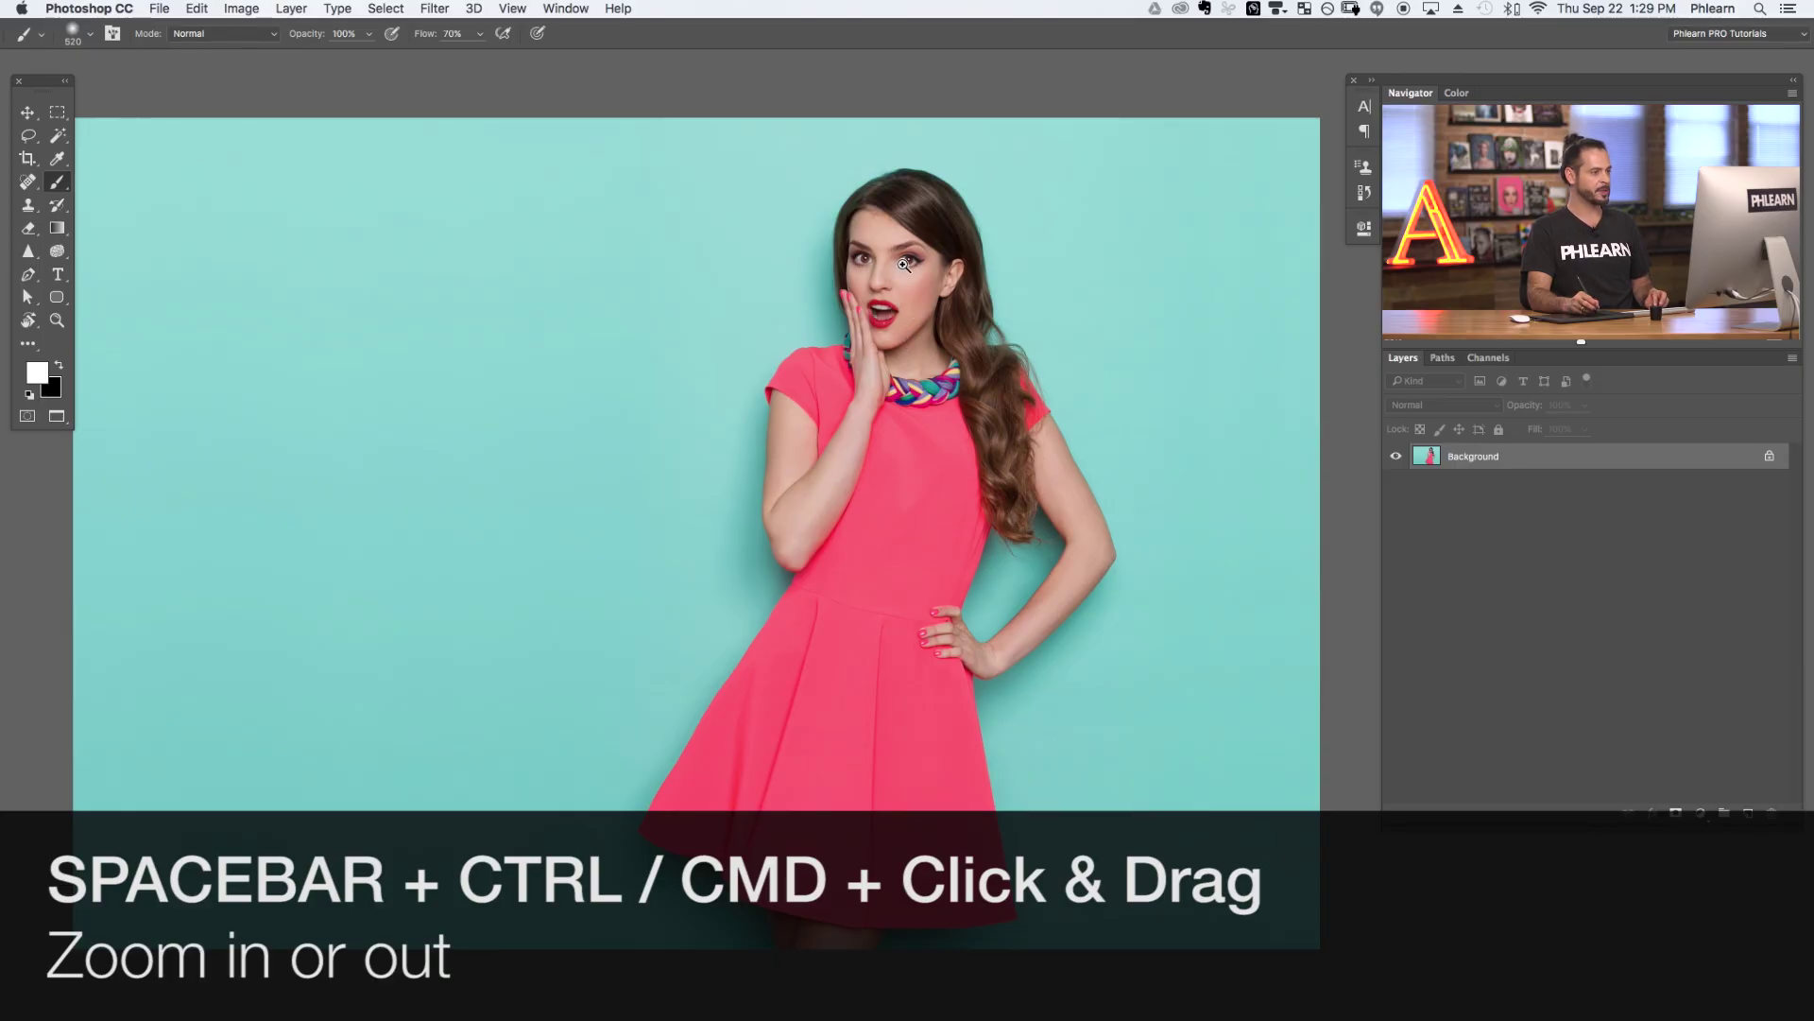
pyautogui.moveTo(903, 262); pyautogui.dragTo(808, 294)
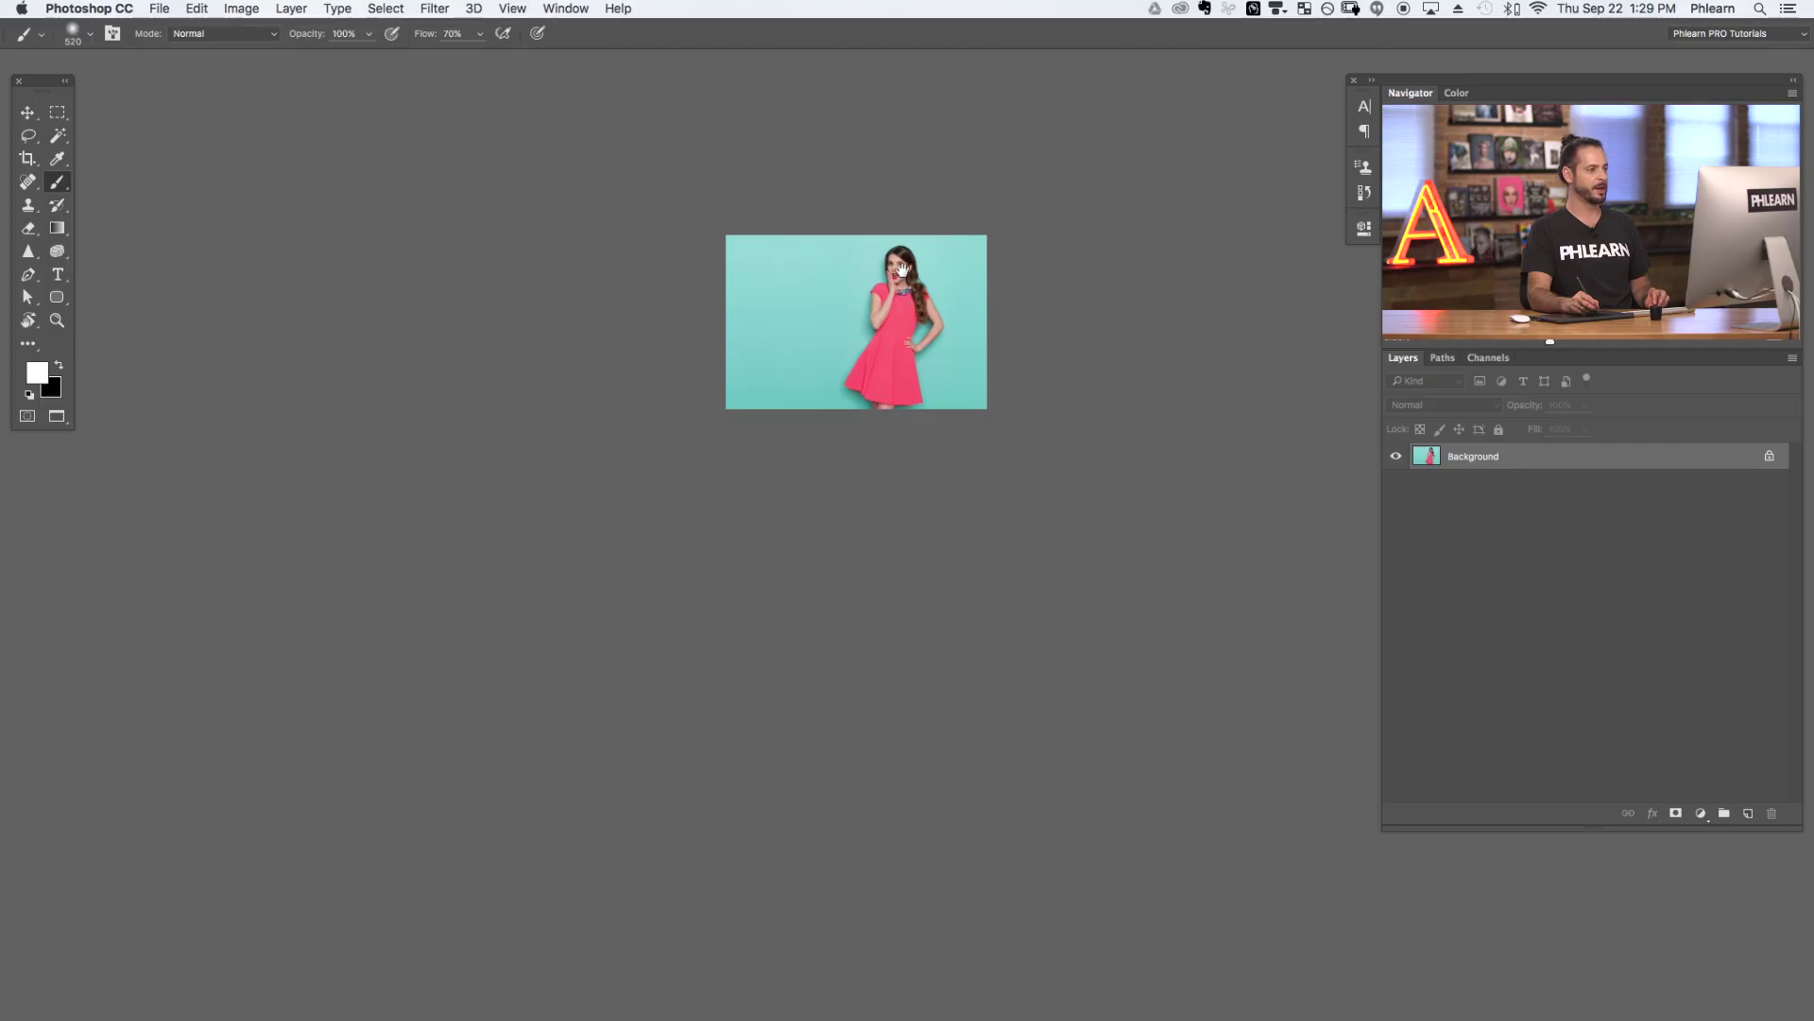
# - Scrubby-zoom in to a close skin view, then back out to the full figure
pyautogui.moveTo(897, 265); pyautogui.dragTo(929, 138)
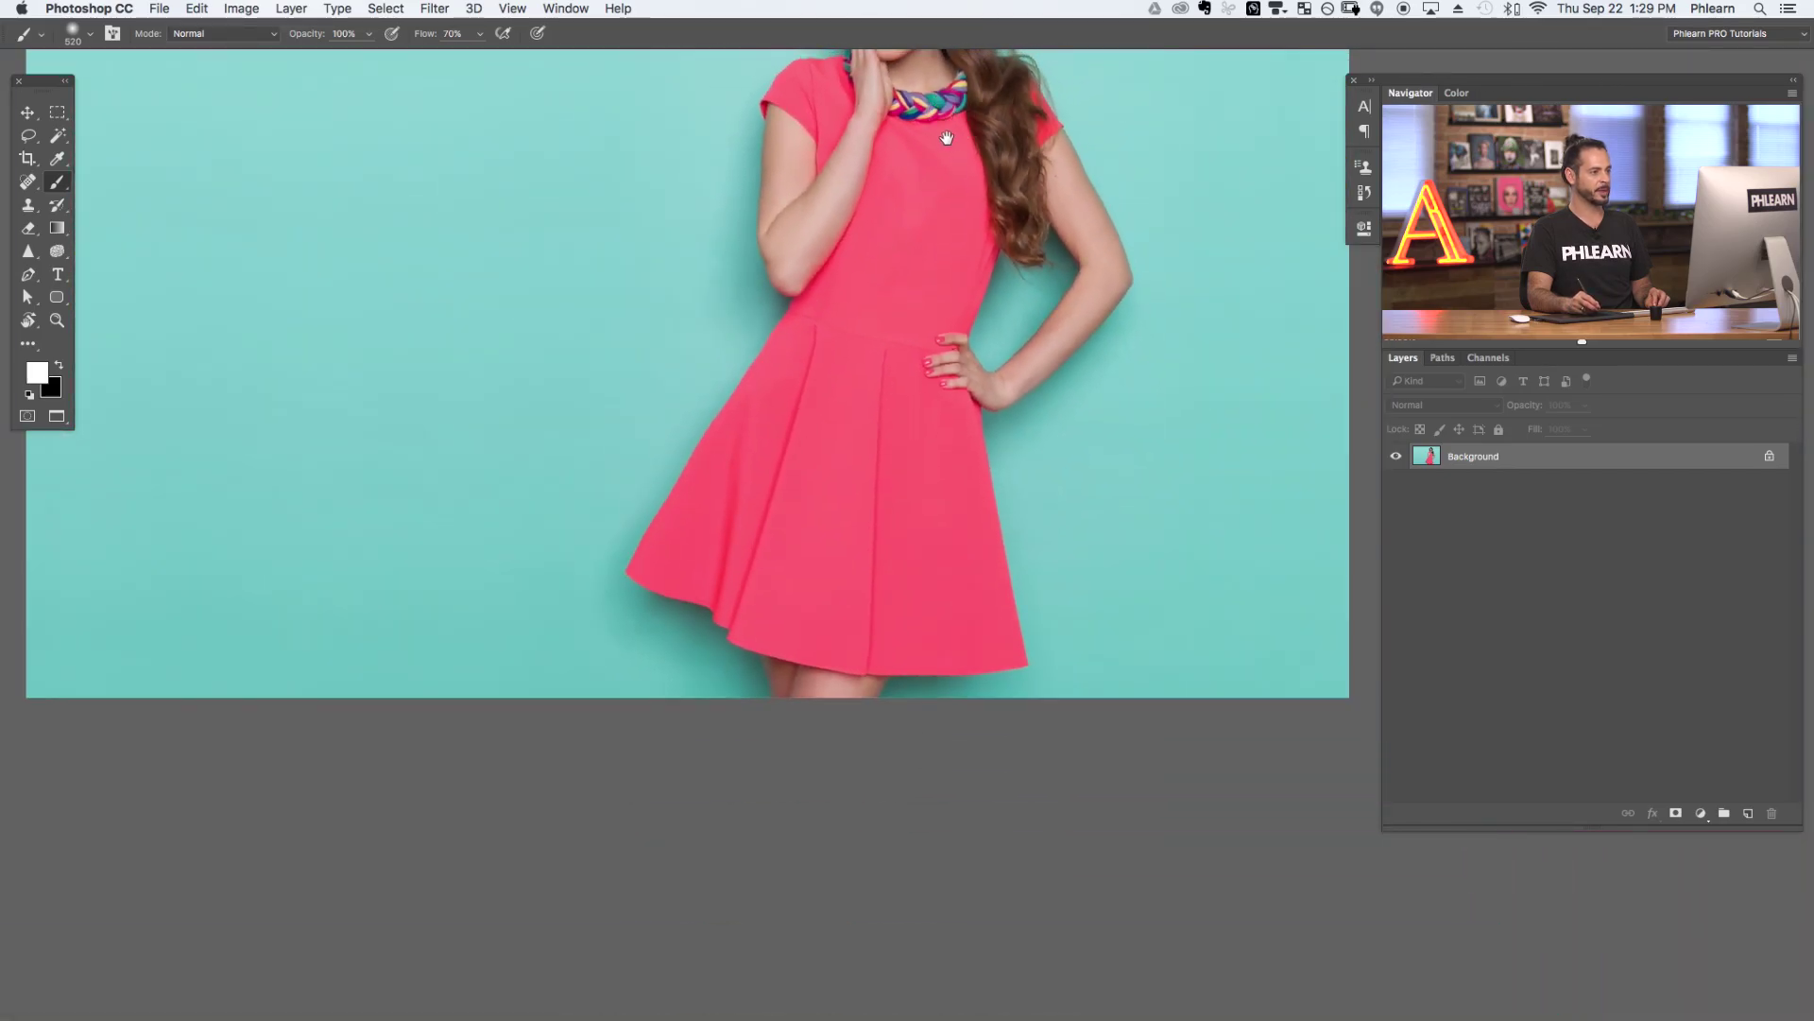
pyautogui.moveTo(923, 156); pyautogui.dragTo(863, 450)
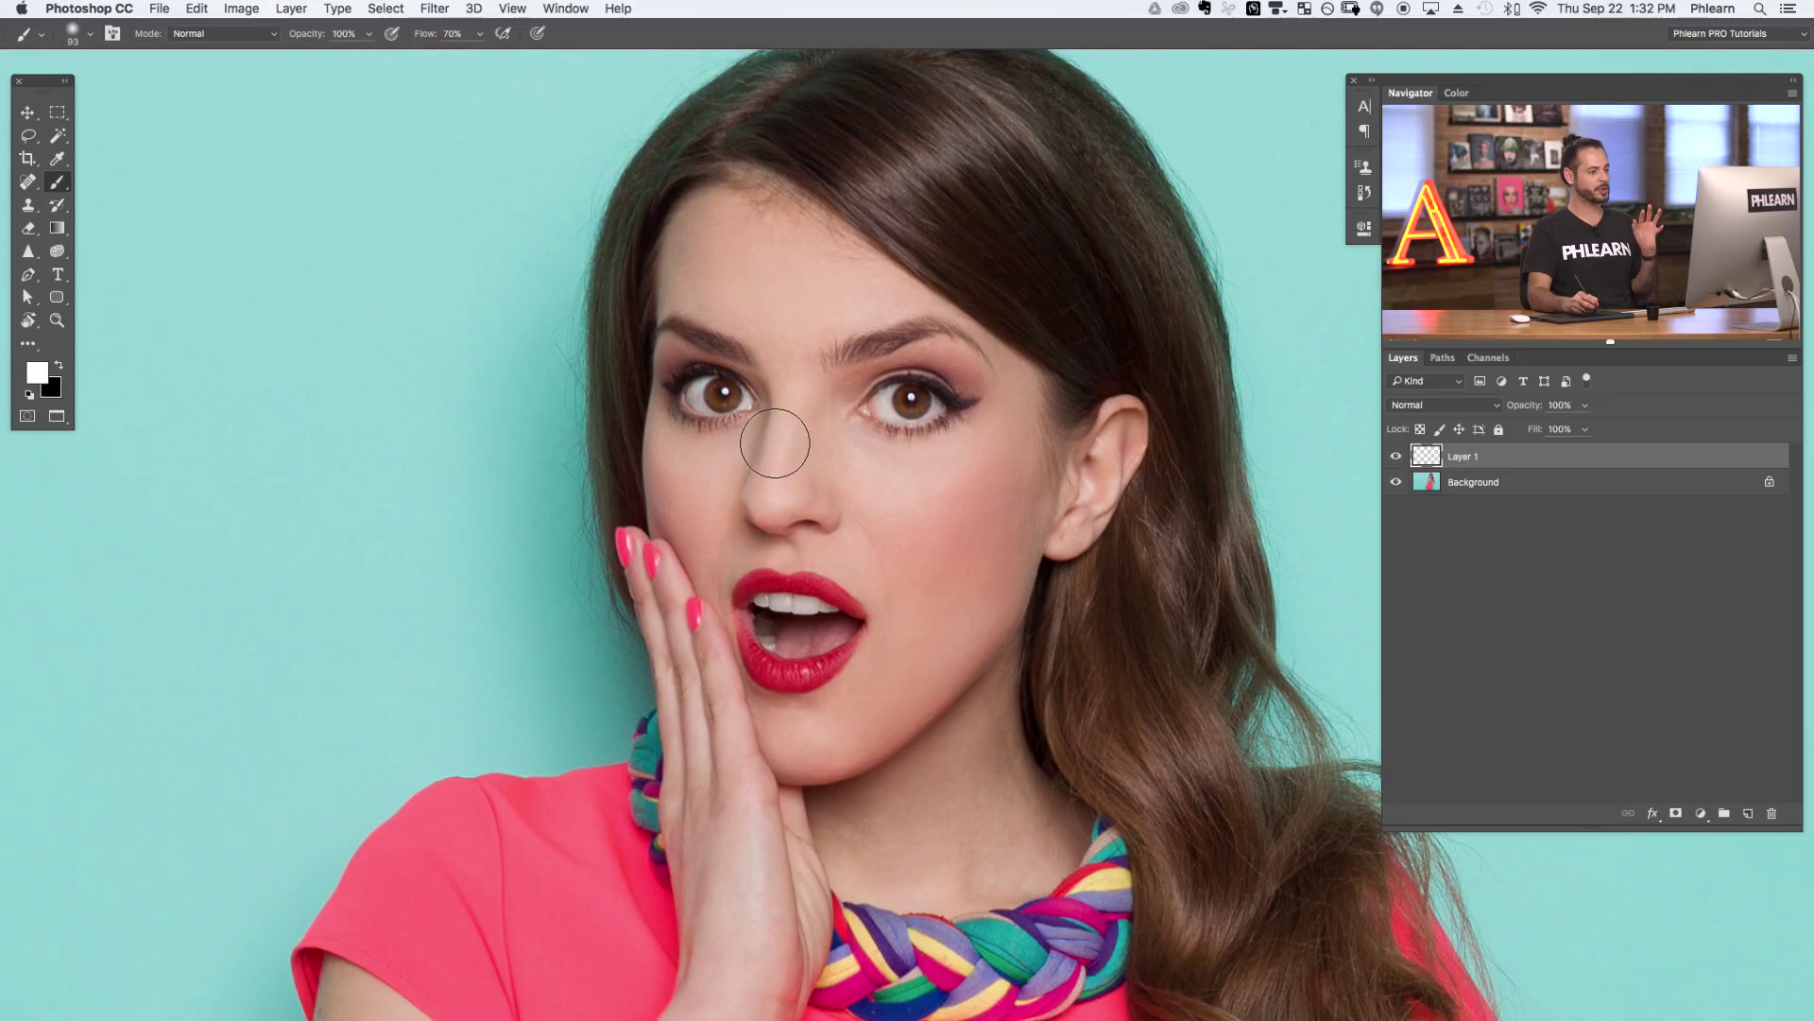
# - Shrink the brush to about 43 px and set its hardness to 0%
pyautogui.rightClick(724, 357)
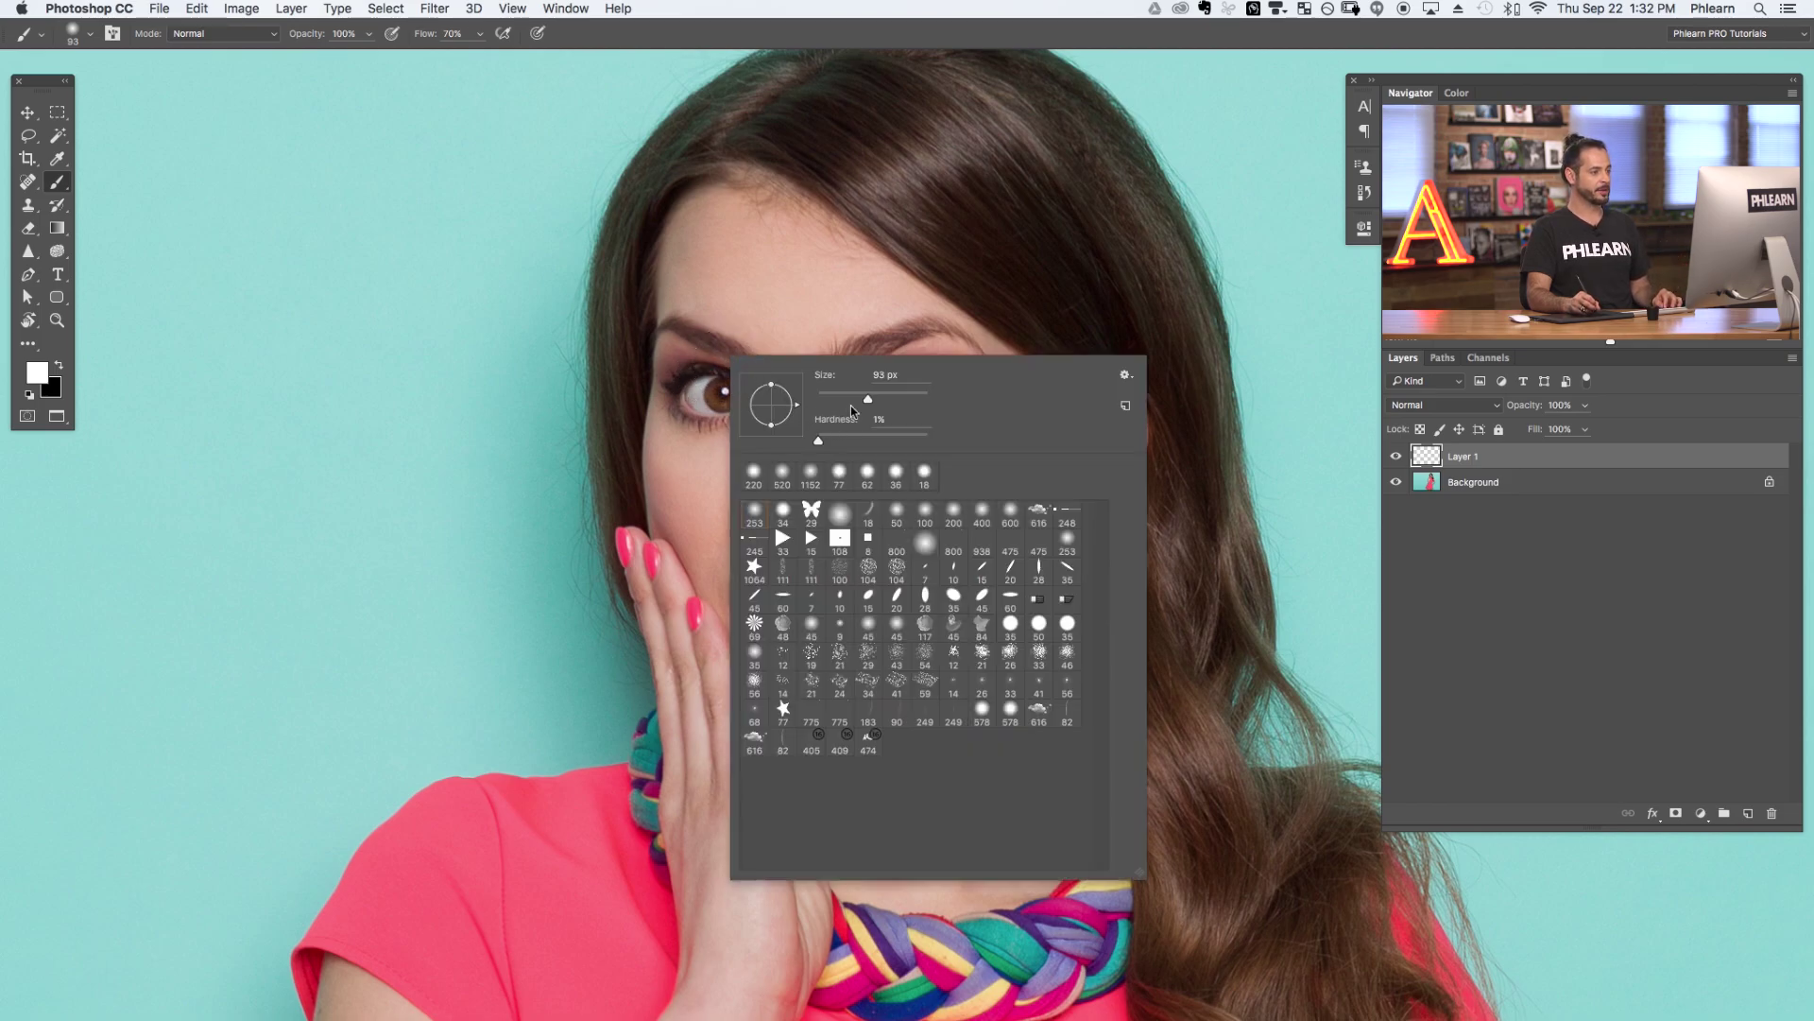
pyautogui.moveTo(865, 400); pyautogui.dragTo(855, 401)
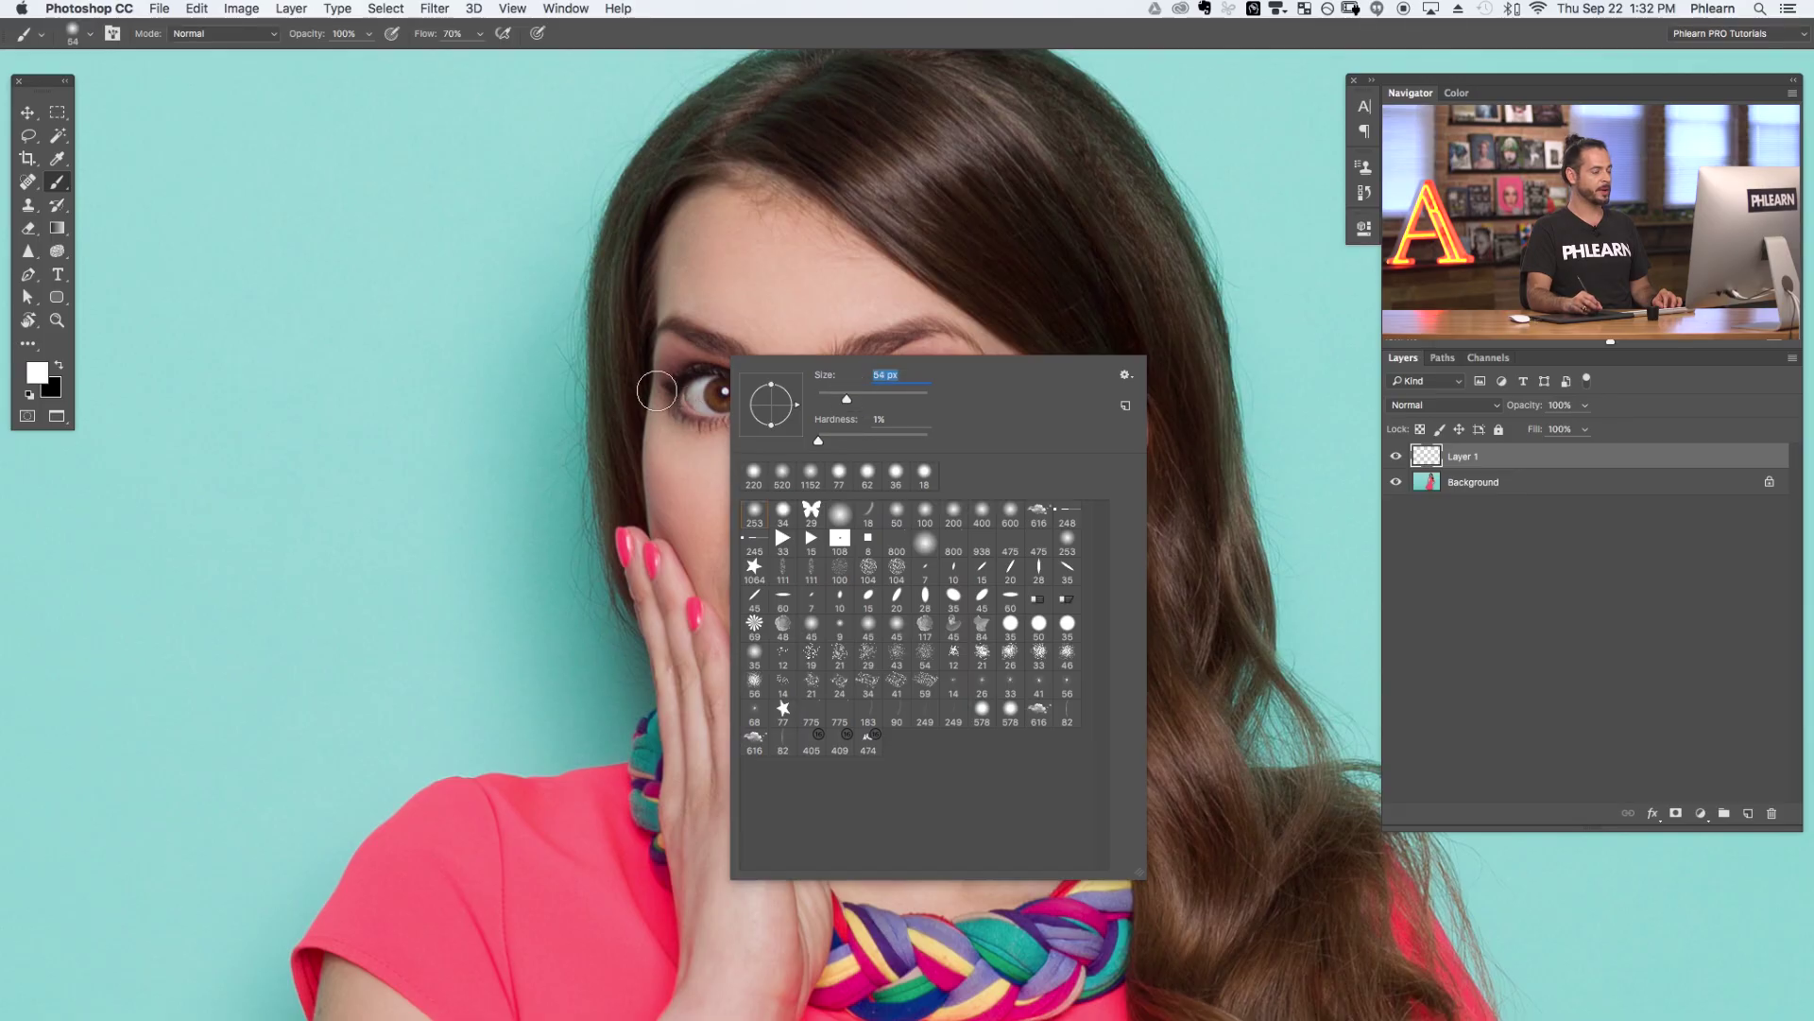
pyautogui.moveTo(848, 403); pyautogui.dragTo(835, 405)
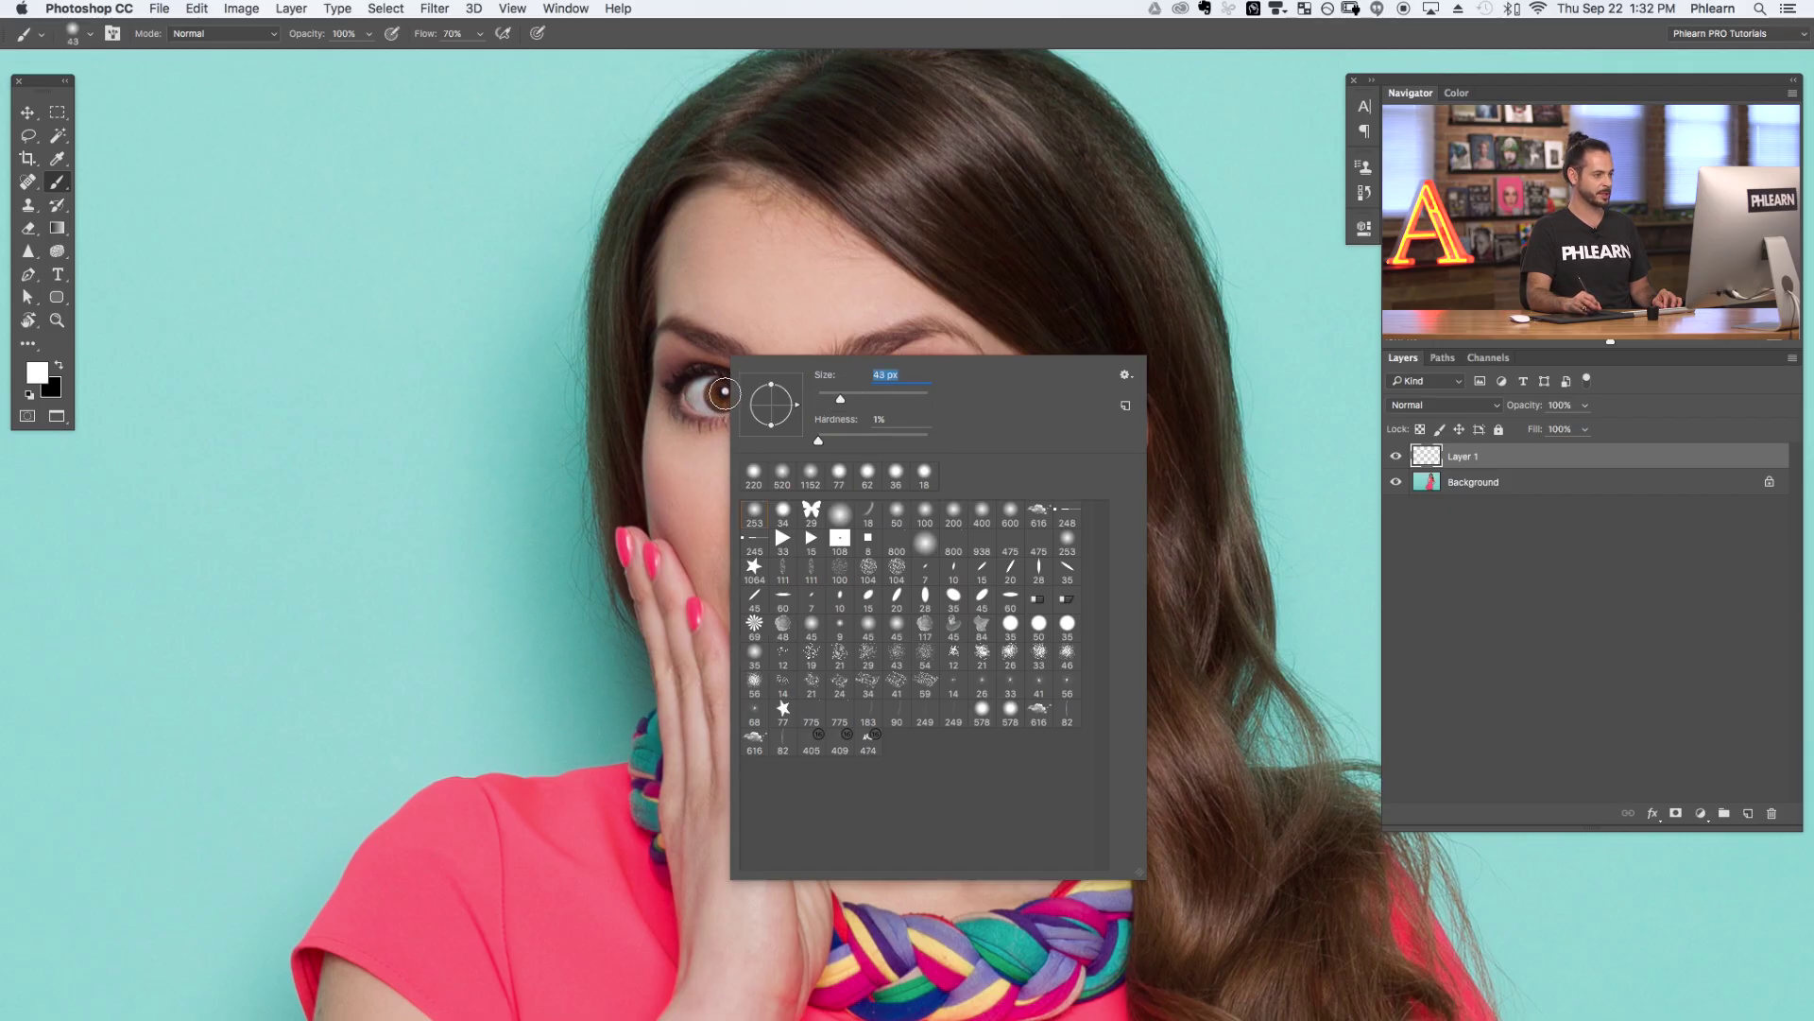
pyautogui.moveTo(835, 446); pyautogui.dragTo(794, 436)
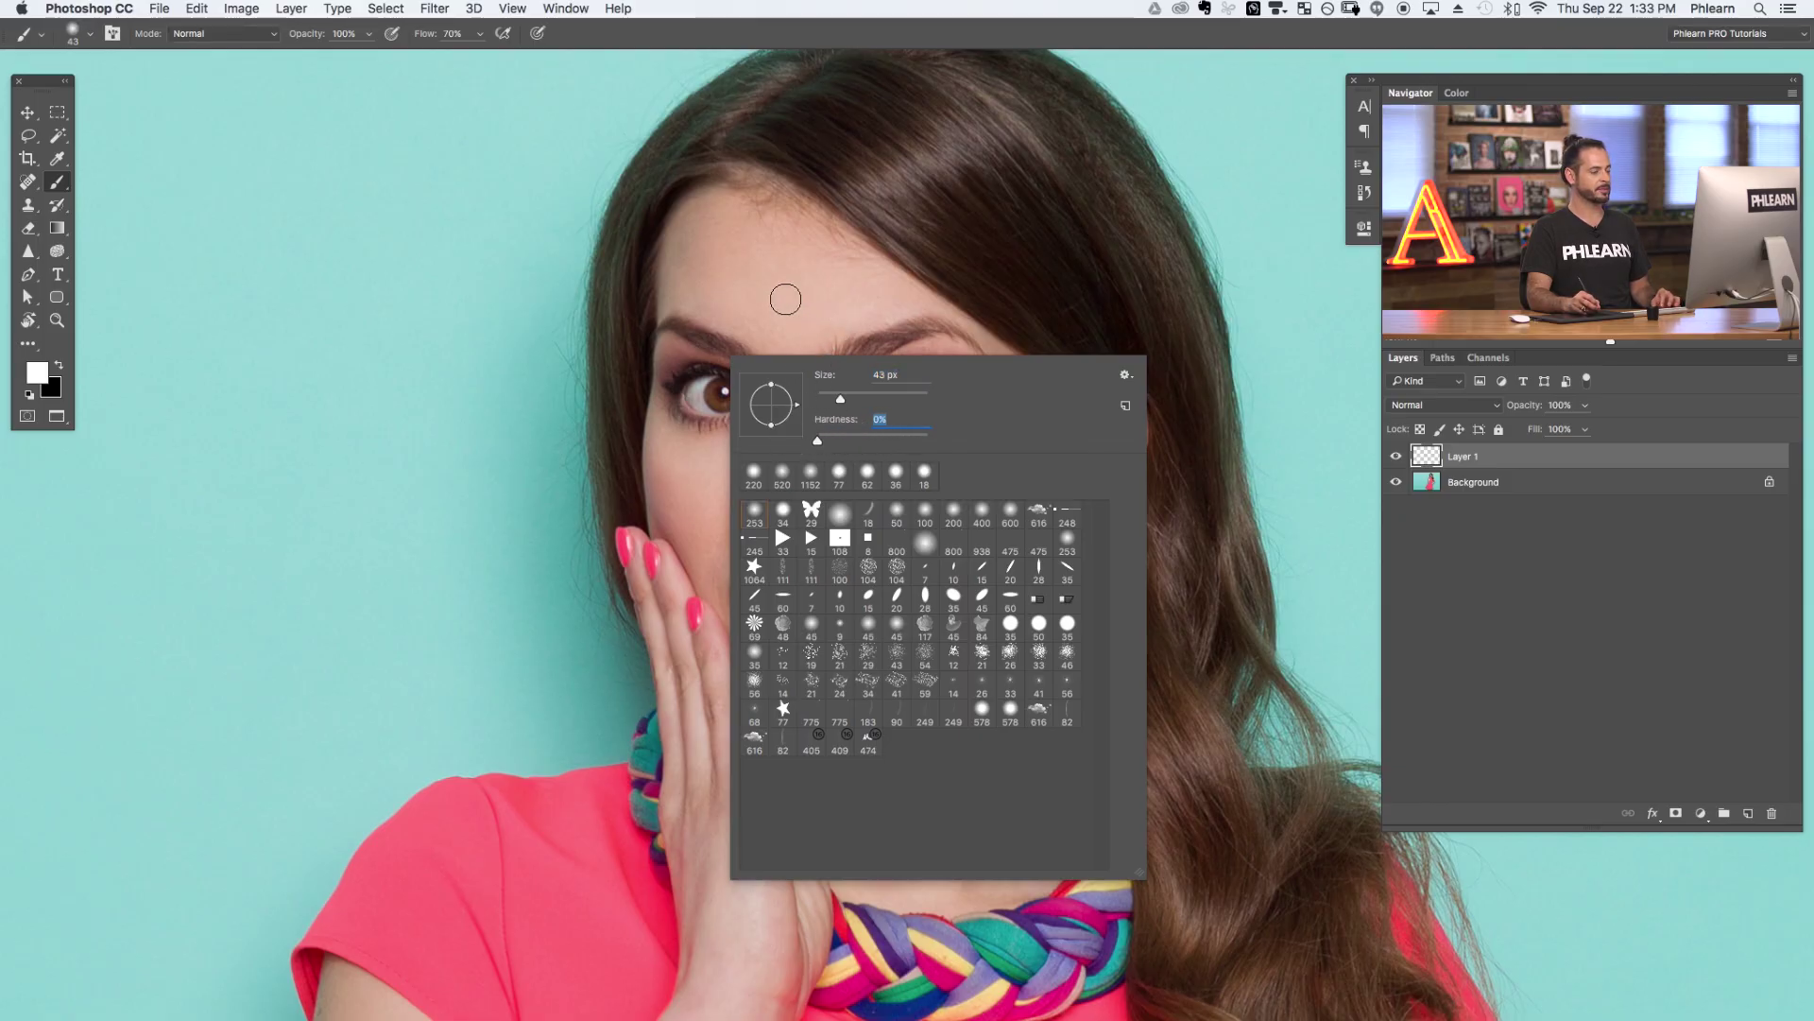
pyautogui.press('Return')
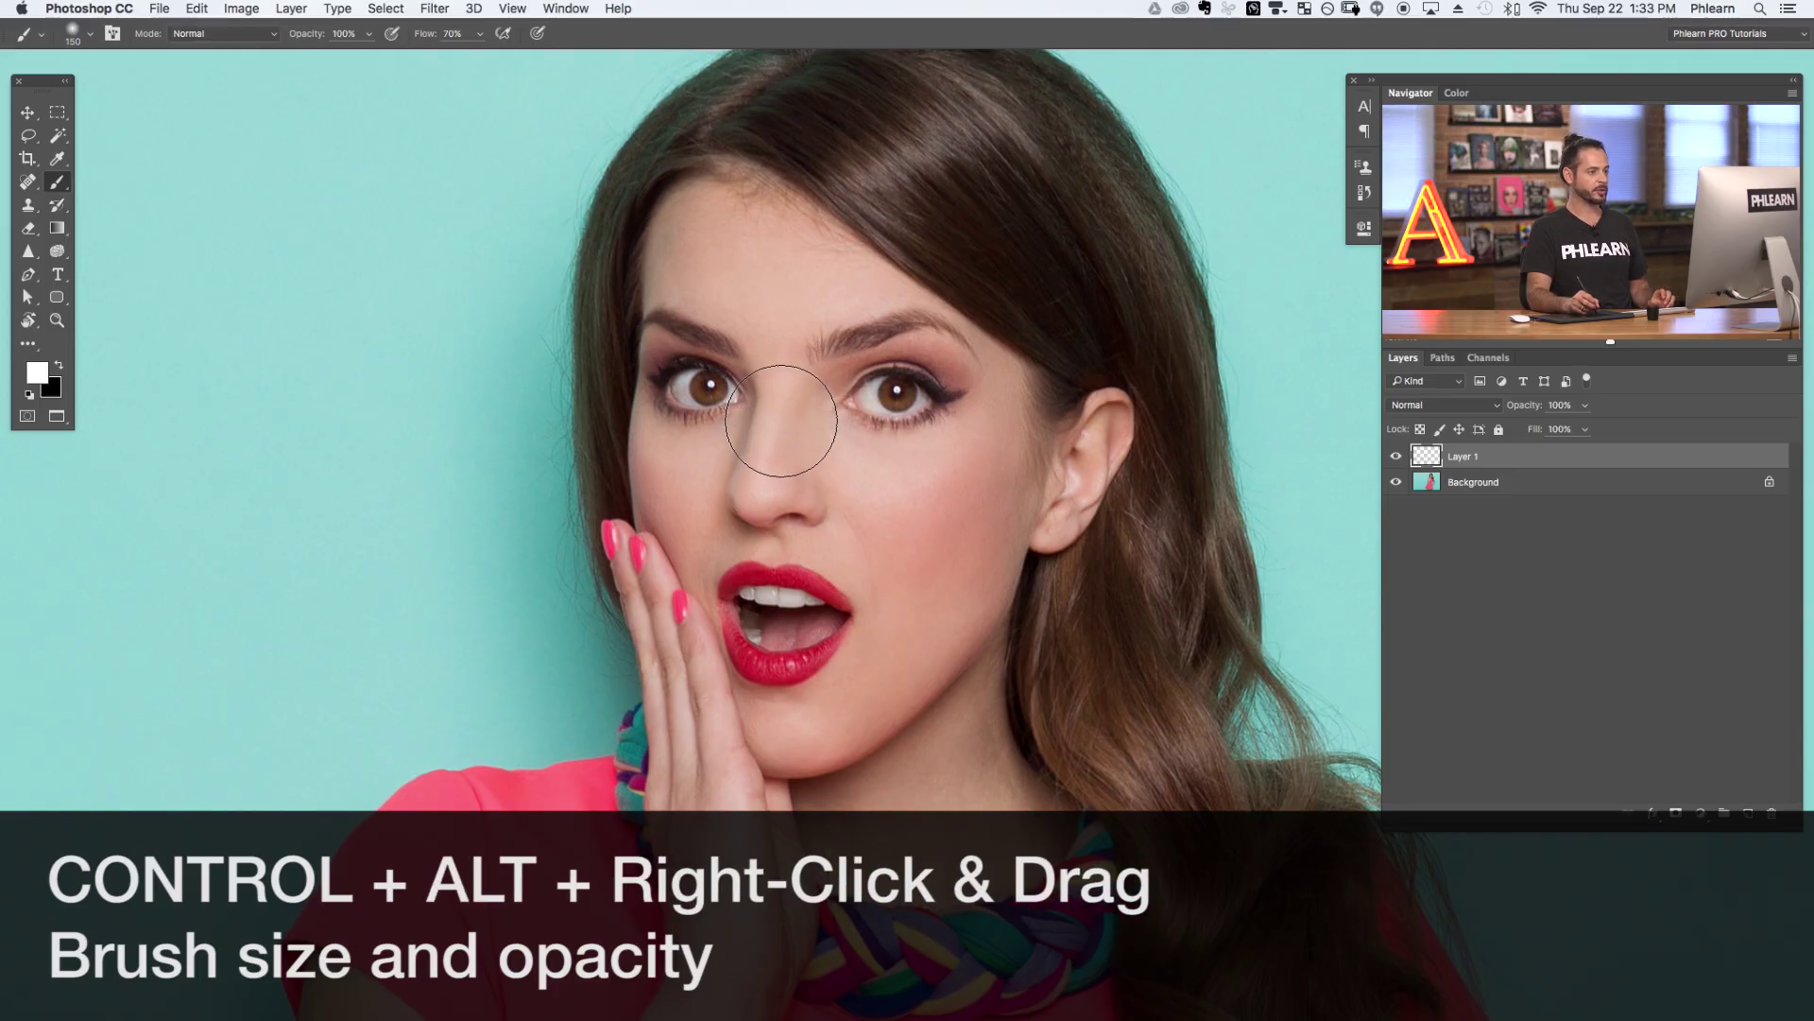
# - Adjust the brush on the canvas: 32 px, then 1% hardness, then a large hard 100% disc
pyautogui.moveTo(791, 417)
pyautogui.mouseDown()
pyautogui.moveTo(996, 397)
pyautogui.moveTo(668, 393)
pyautogui.moveTo(875, 407)
pyautogui.moveTo(746, 393)
pyautogui.moveTo(870, 405)
pyautogui.moveTo(793, 184)
pyautogui.moveTo(790, 425)
pyautogui.moveTo(790, 149)
pyautogui.moveTo(791, 426)
pyautogui.moveTo(795, 156)
pyautogui.moveTo(838, 434)
pyautogui.moveTo(798, 94)
pyautogui.moveTo(797, 178)
pyautogui.moveTo(724, 422)
pyautogui.moveTo(698, 425)
pyautogui.mouseUp()
pyautogui.moveTo(698, 169); pyautogui.dragTo(682, 66)
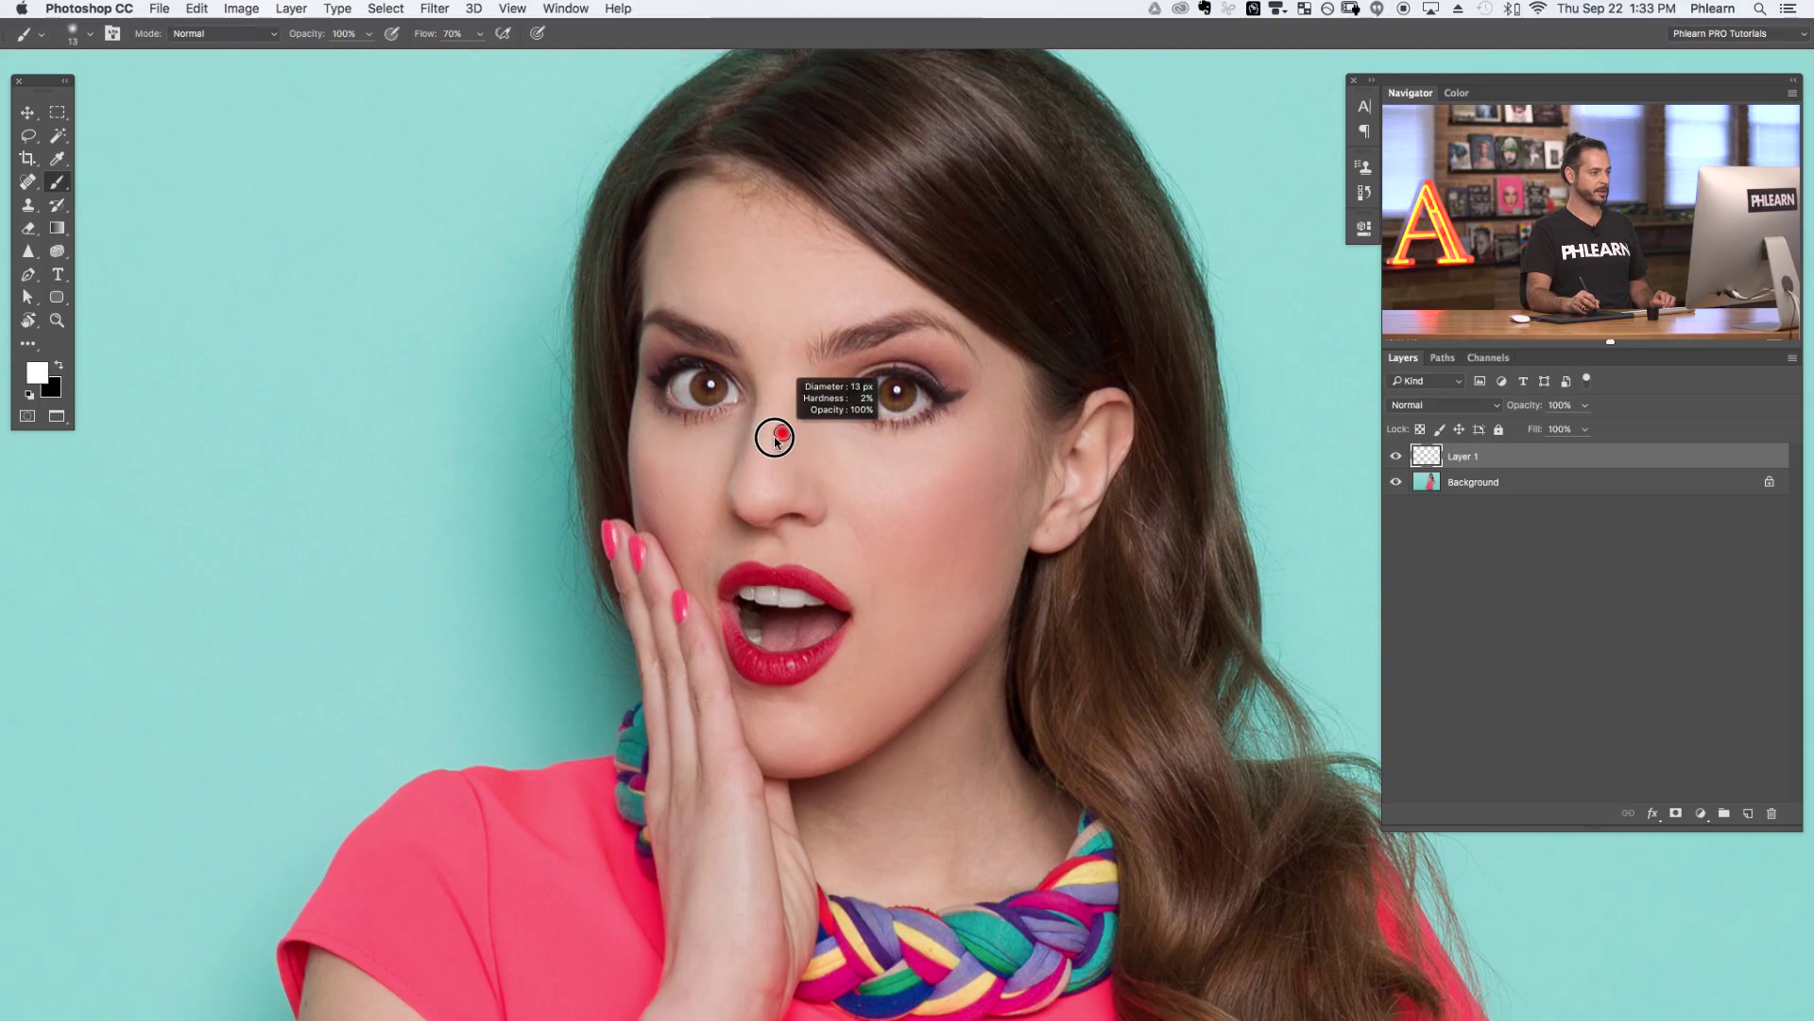
pyautogui.moveTo(751, 287)
pyautogui.mouseDown()
pyautogui.moveTo(802, 312)
pyautogui.moveTo(1017, 320)
pyautogui.moveTo(1032, 819)
pyautogui.moveTo(1016, 340)
pyautogui.moveTo(850, 397)
pyautogui.moveTo(854, 613)
pyautogui.moveTo(721, 526)
pyautogui.moveTo(854, 474)
pyautogui.moveTo(867, 598)
pyautogui.moveTo(864, 472)
pyautogui.moveTo(867, 524)
pyautogui.moveTo(895, 308)
pyautogui.mouseUp()
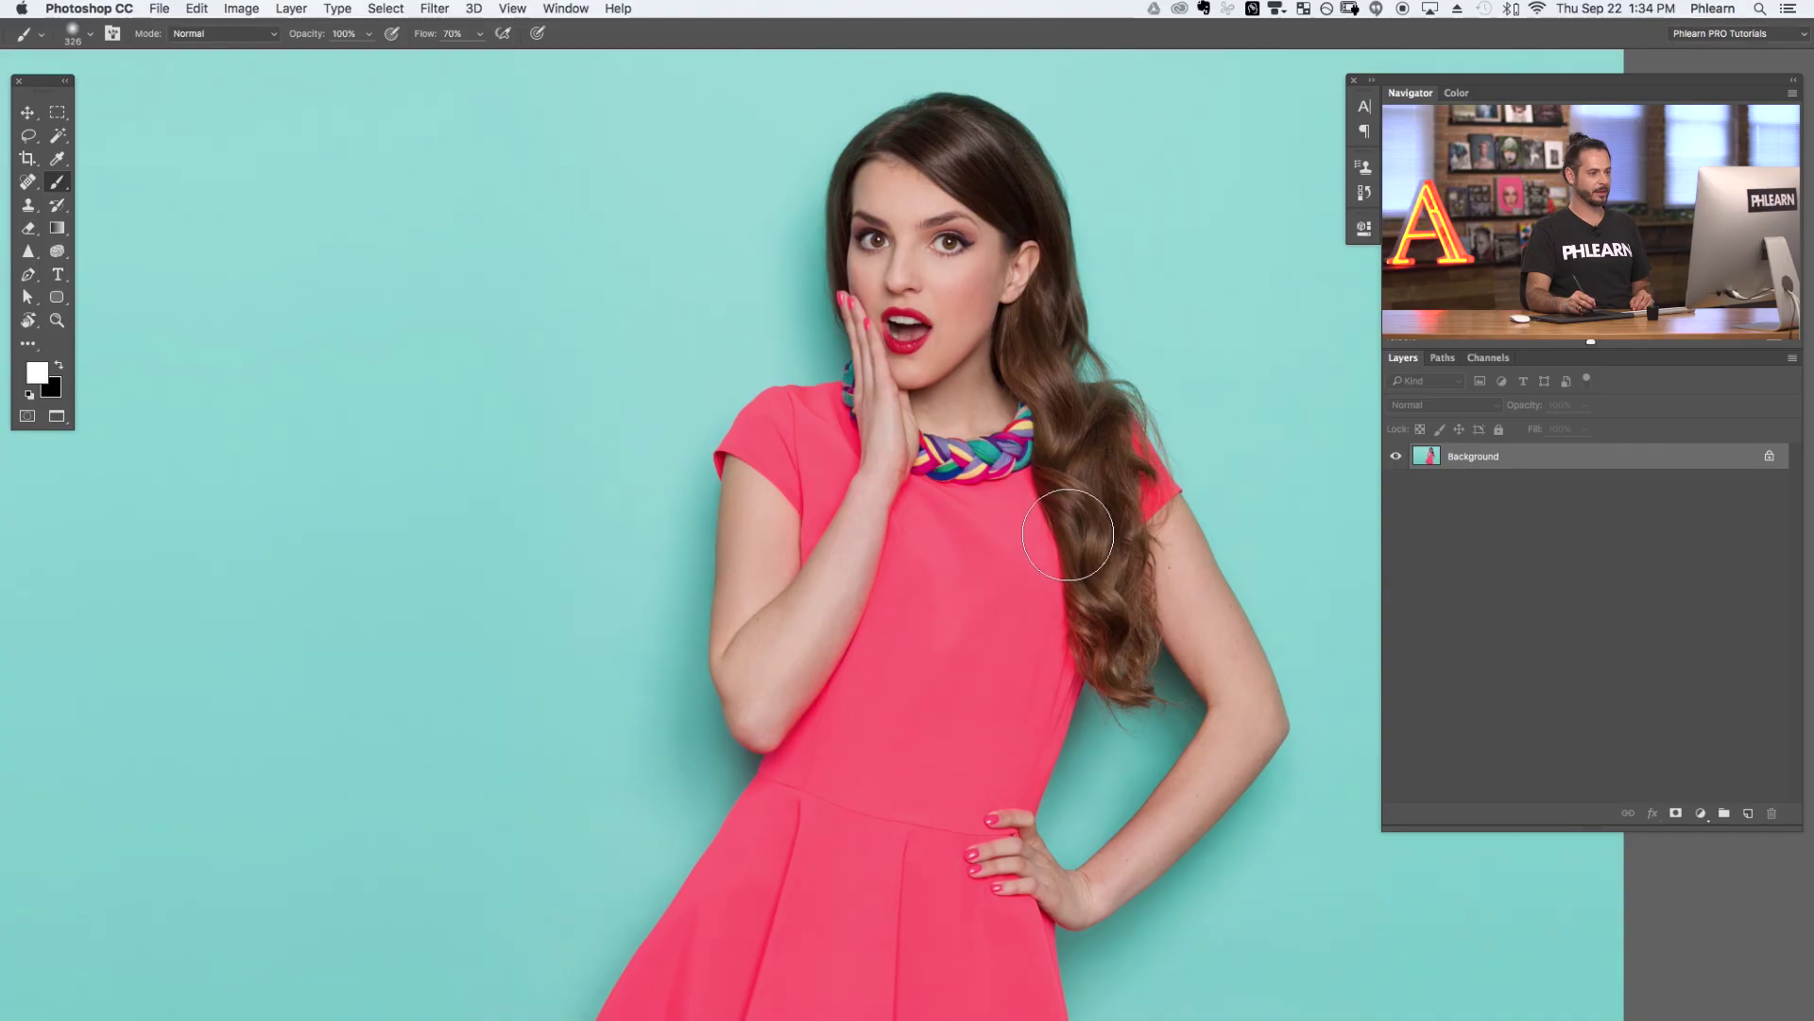
# - Add a Hue/Saturation adjustment layer targeting the Blues range, sampled from the teal backdrop
pyautogui.click(1700, 814)
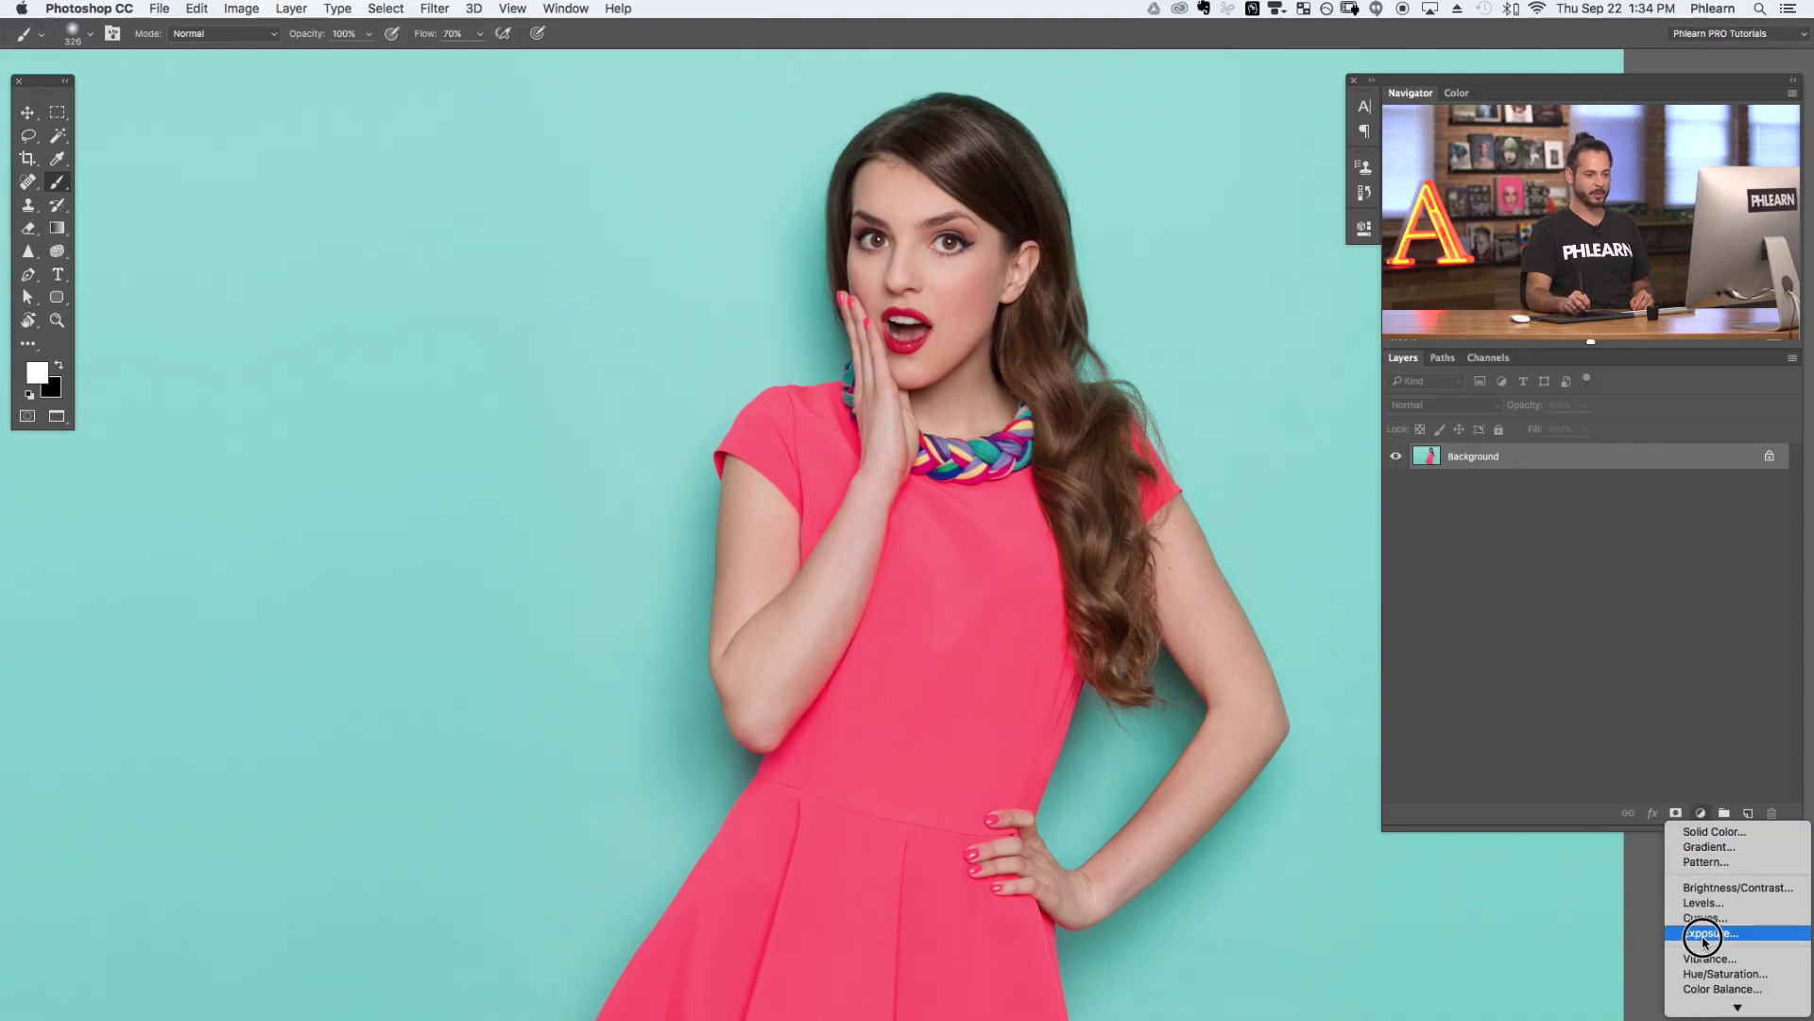
pyautogui.click(1718, 974)
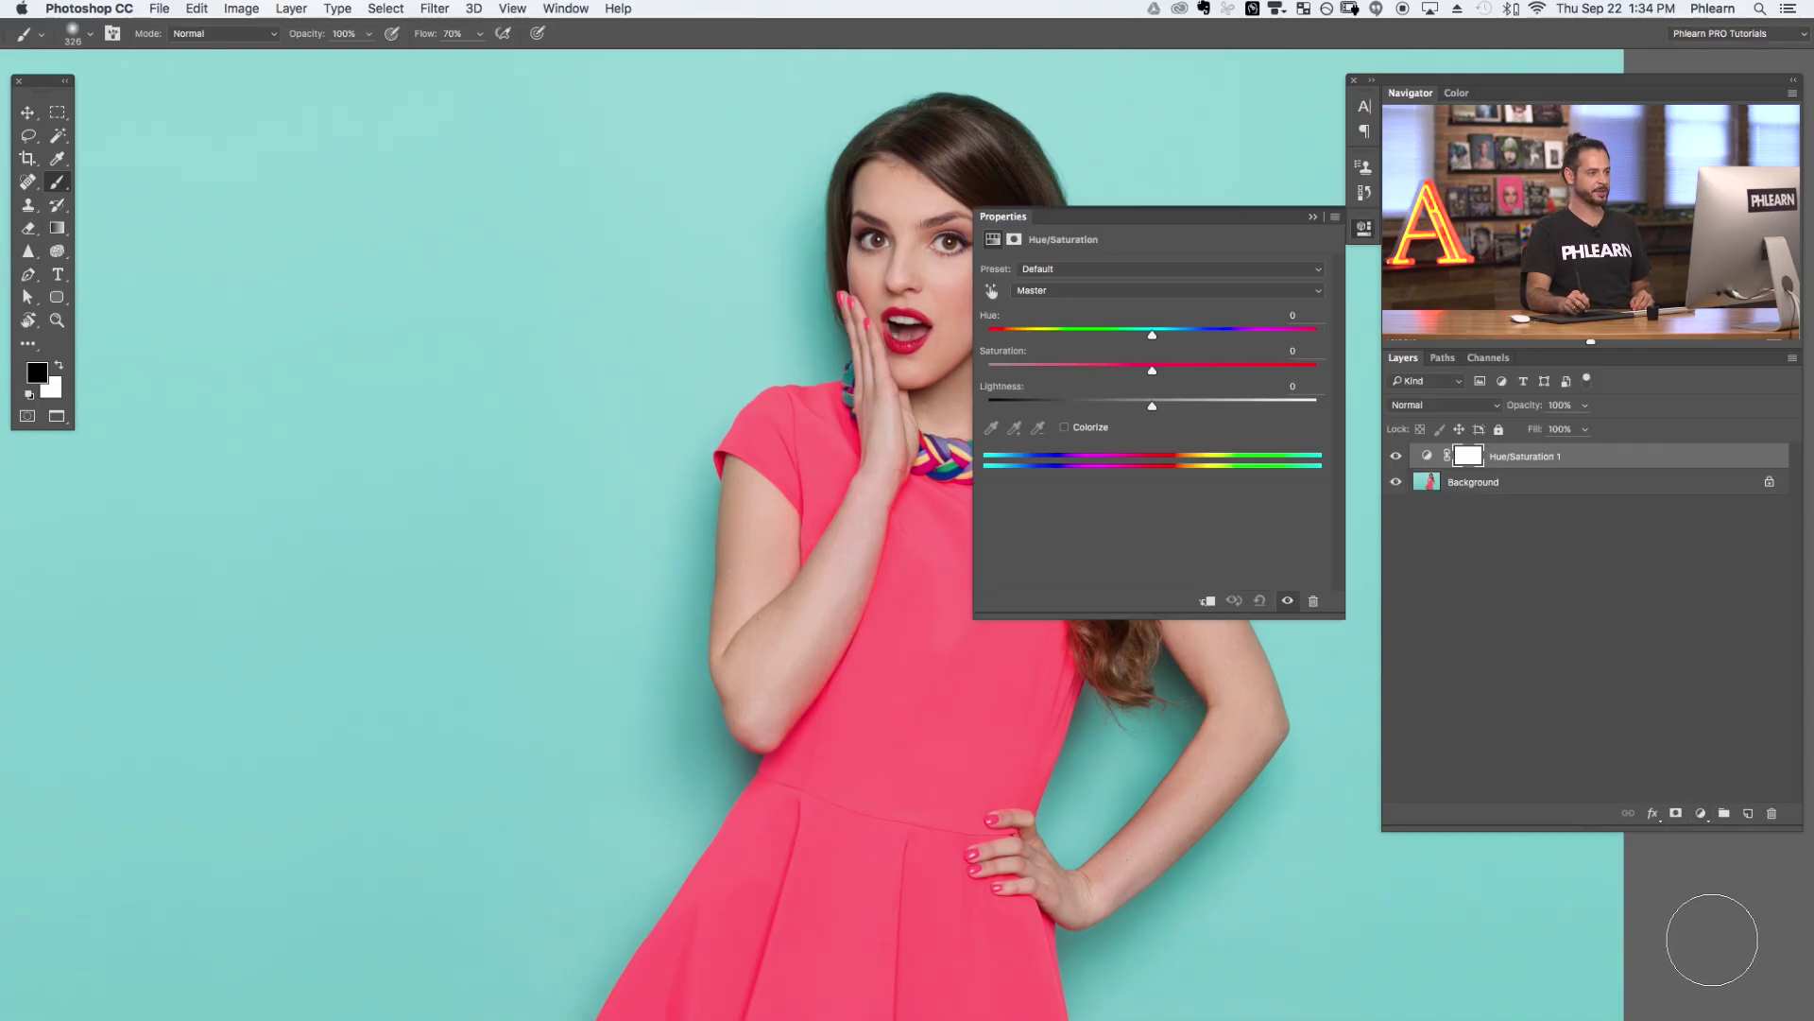
pyautogui.click(1046, 295)
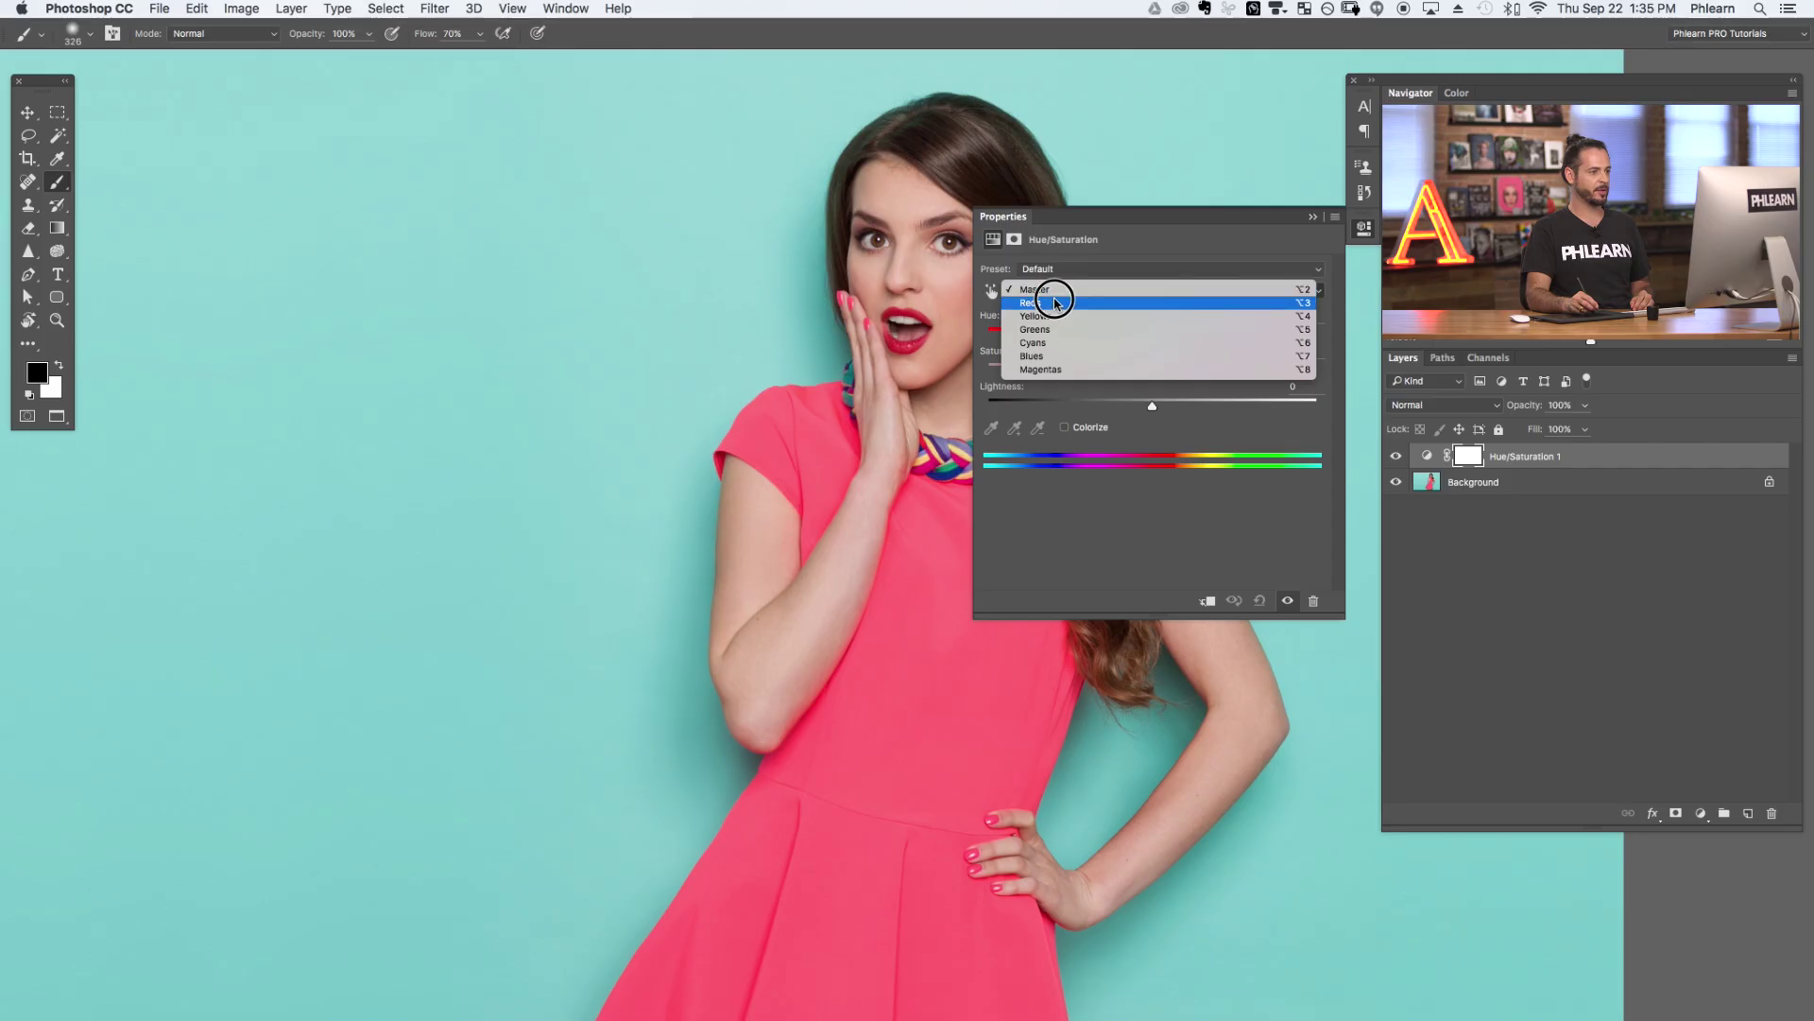
pyautogui.click(1050, 363)
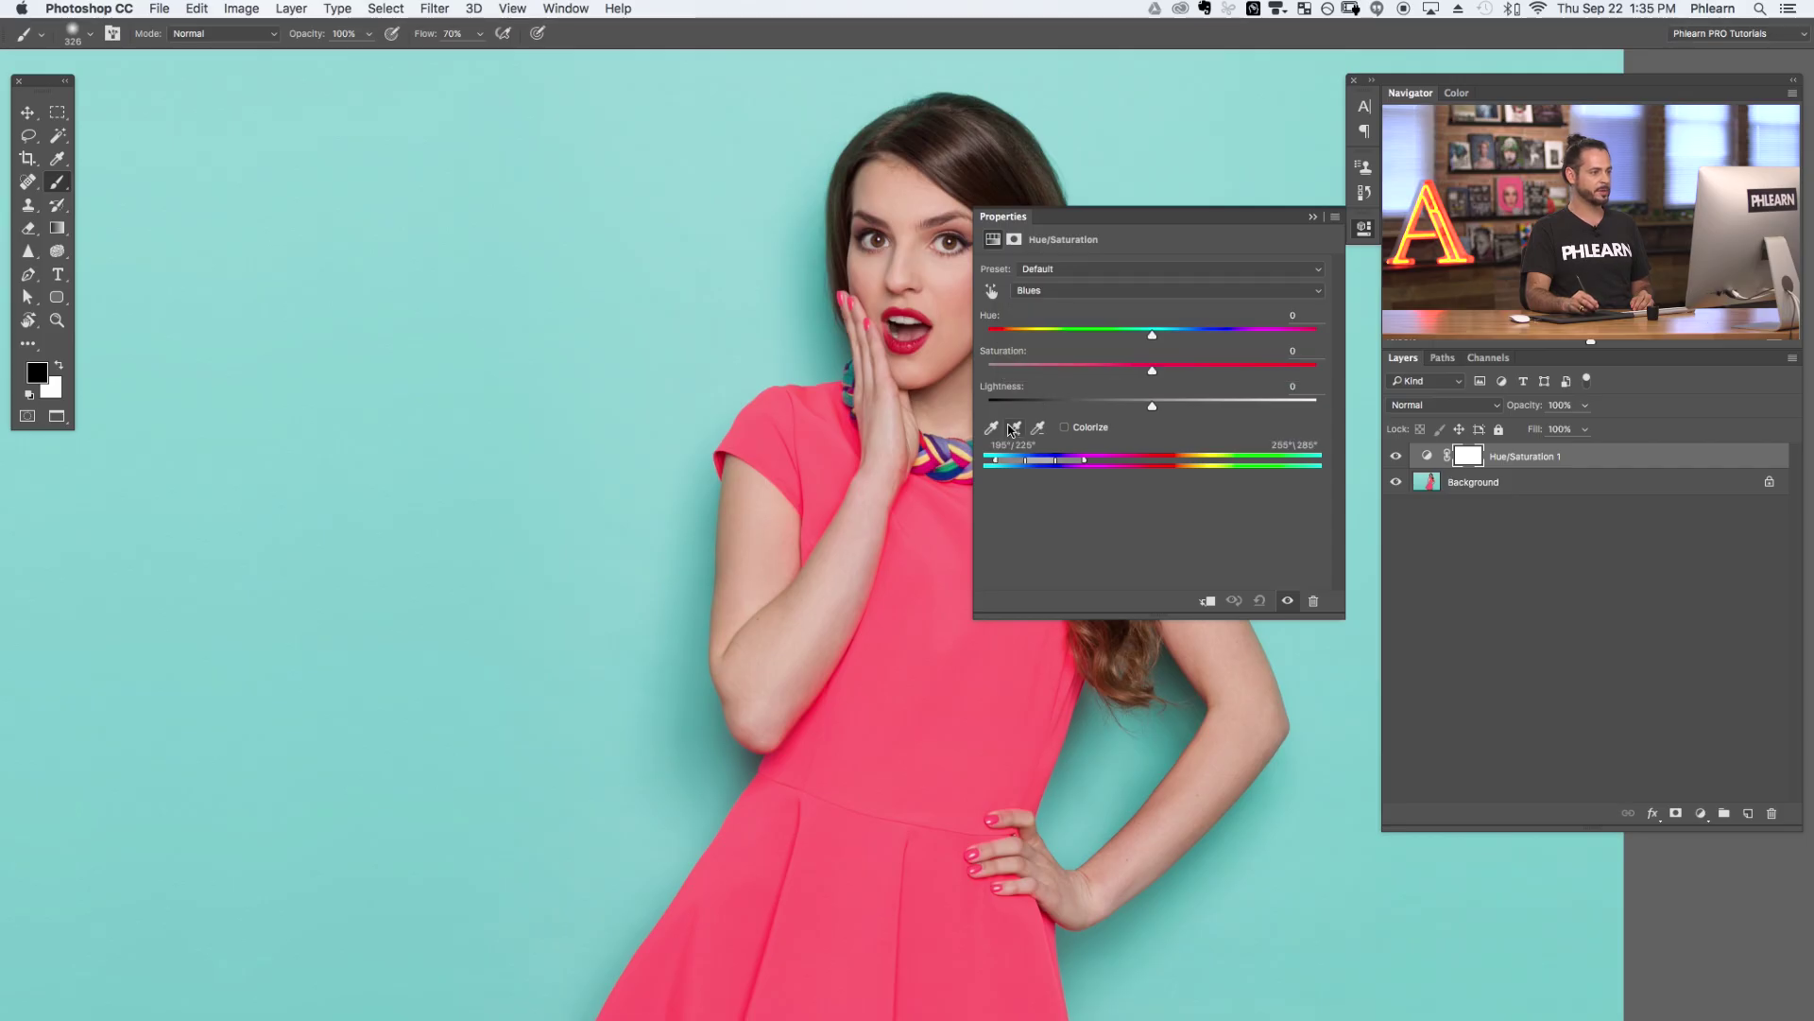
pyautogui.click(991, 429)
pyautogui.click(534, 349)
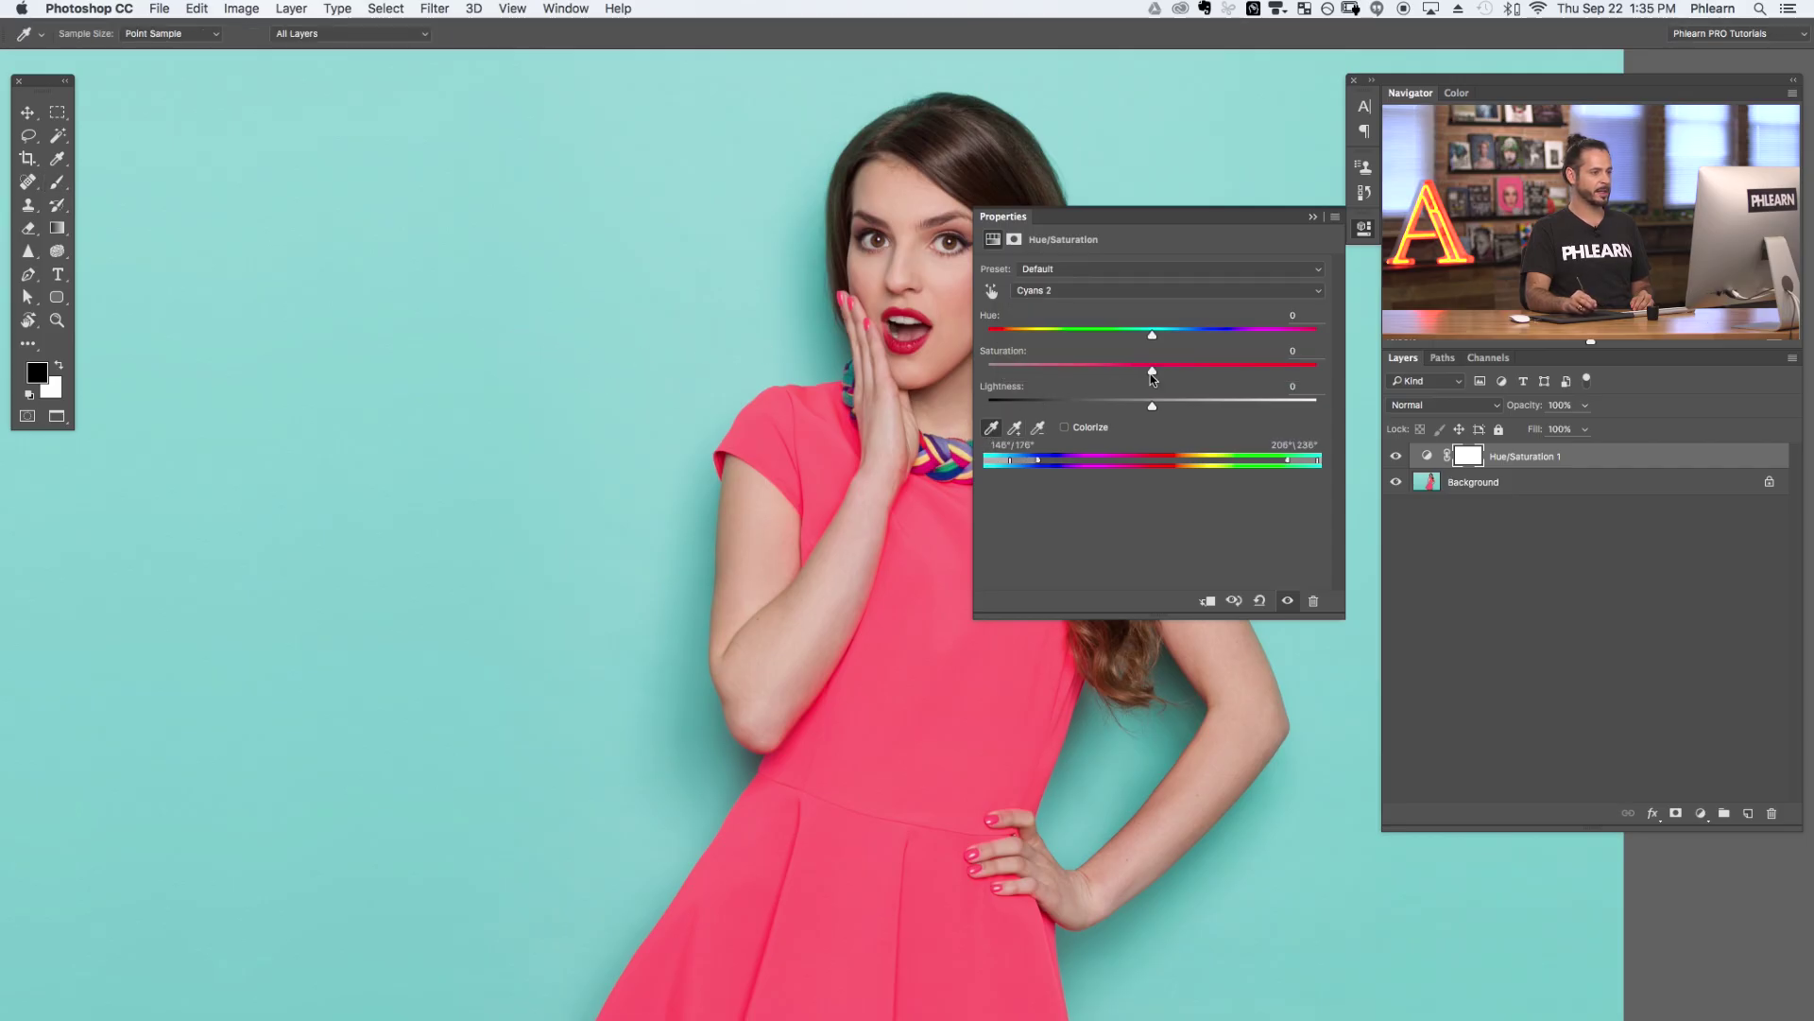
# - Shift the backdrop hue +127 from teal to pink and collapse the settings
pyautogui.moveTo(1151, 336); pyautogui.dragTo(1263, 336)
pyautogui.moveTo(1269, 336); pyautogui.dragTo(1284, 338)
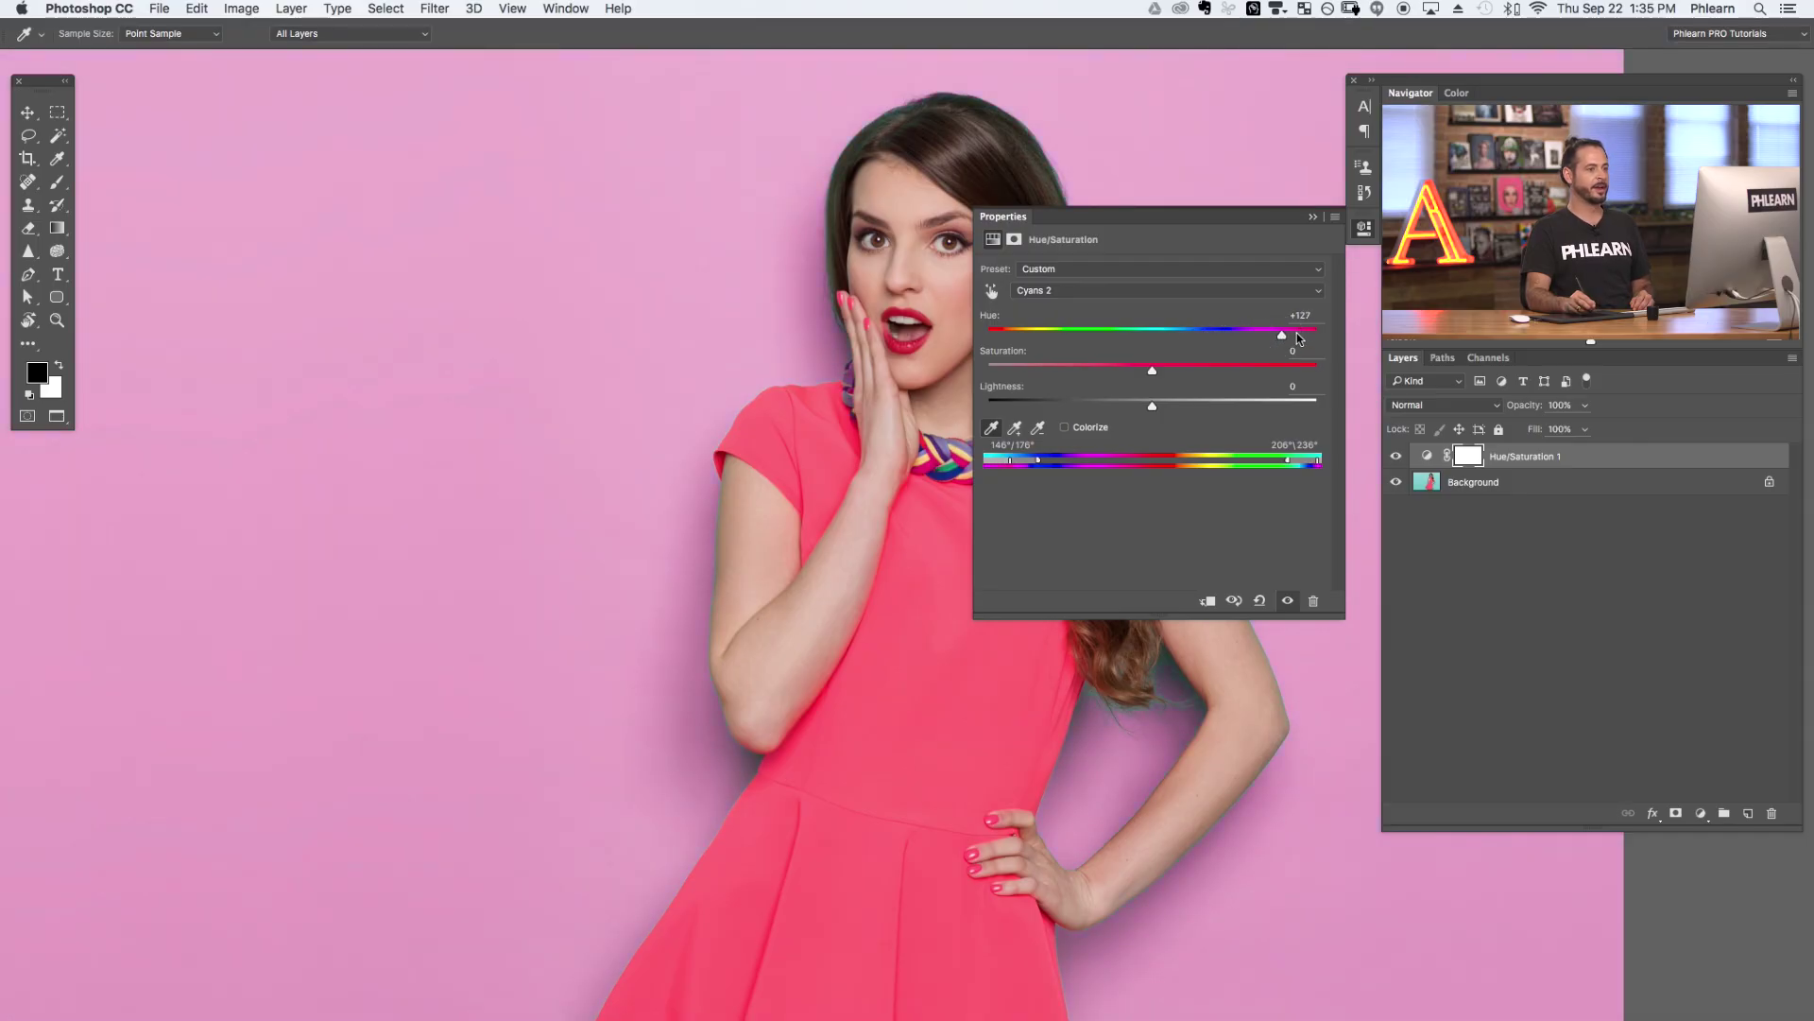
pyautogui.click(1364, 230)
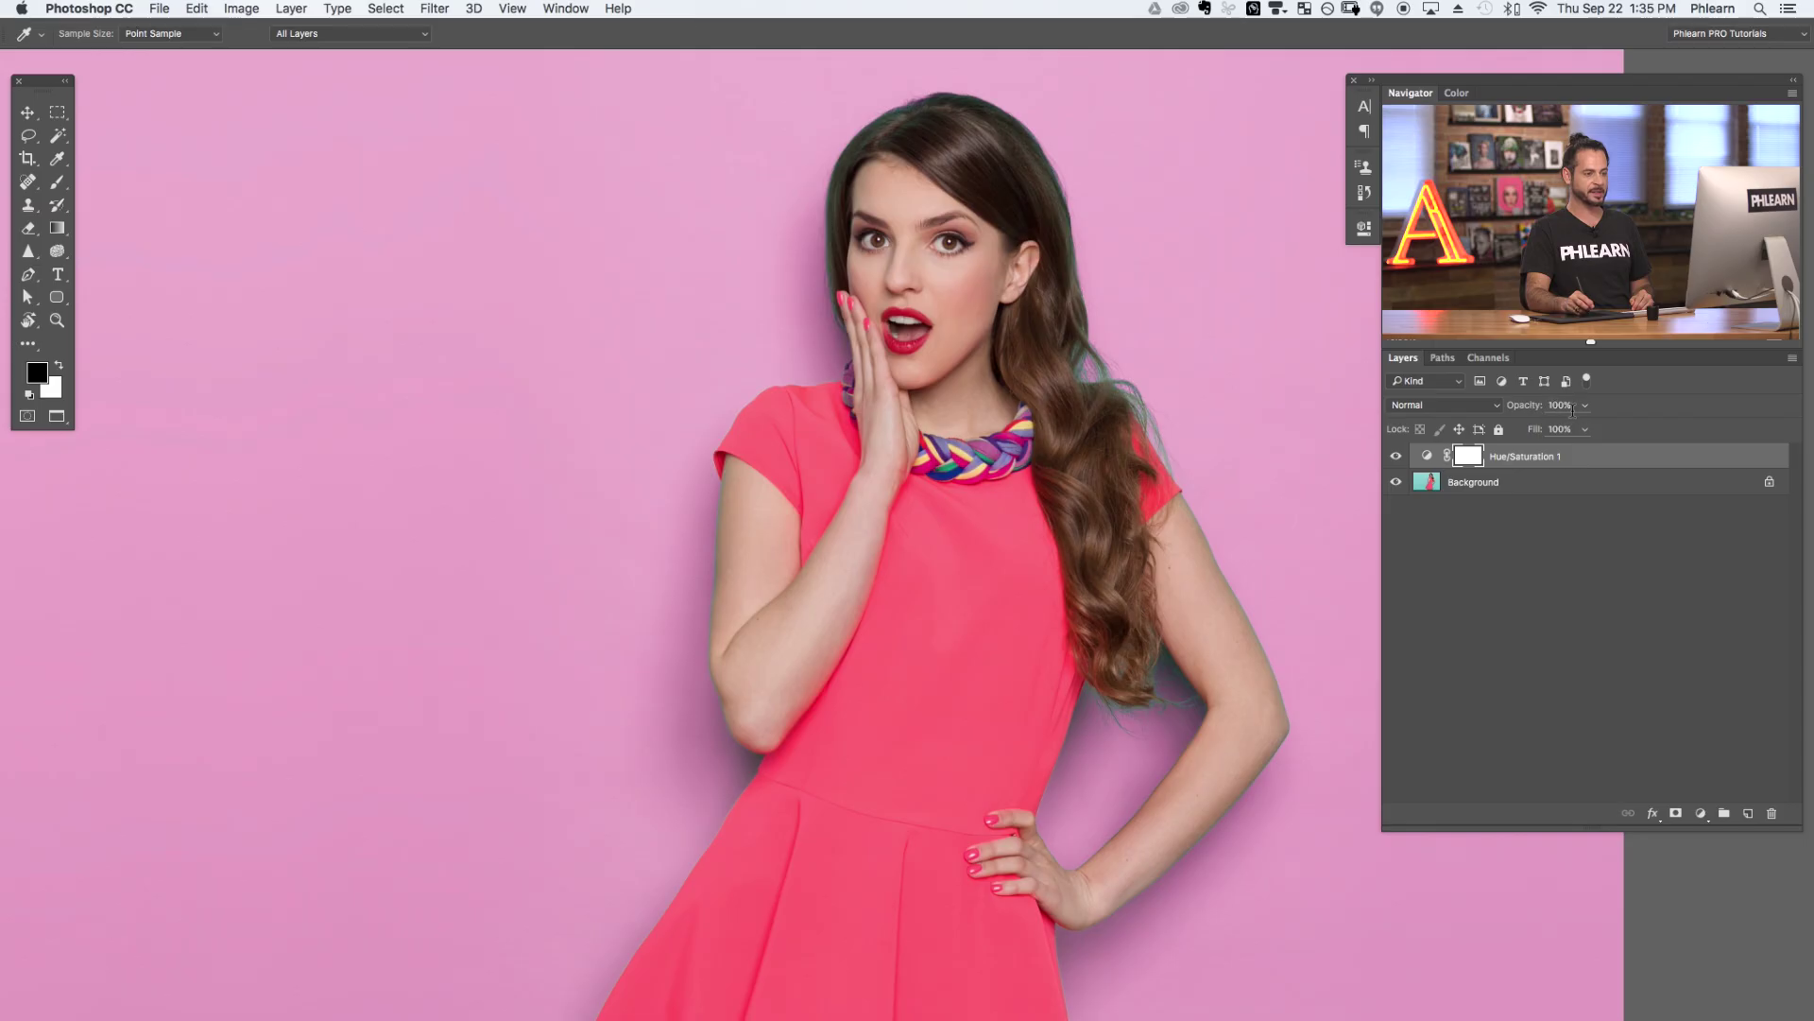
# - Try Hue/Saturation 1 opacities of 76%, 80%, 10%, 50% and 100%, ending at 35%
pyautogui.moveTo(1539, 416)
pyautogui.mouseDown()
pyautogui.moveTo(1456, 414)
pyautogui.moveTo(1509, 414)
pyautogui.mouseUp()
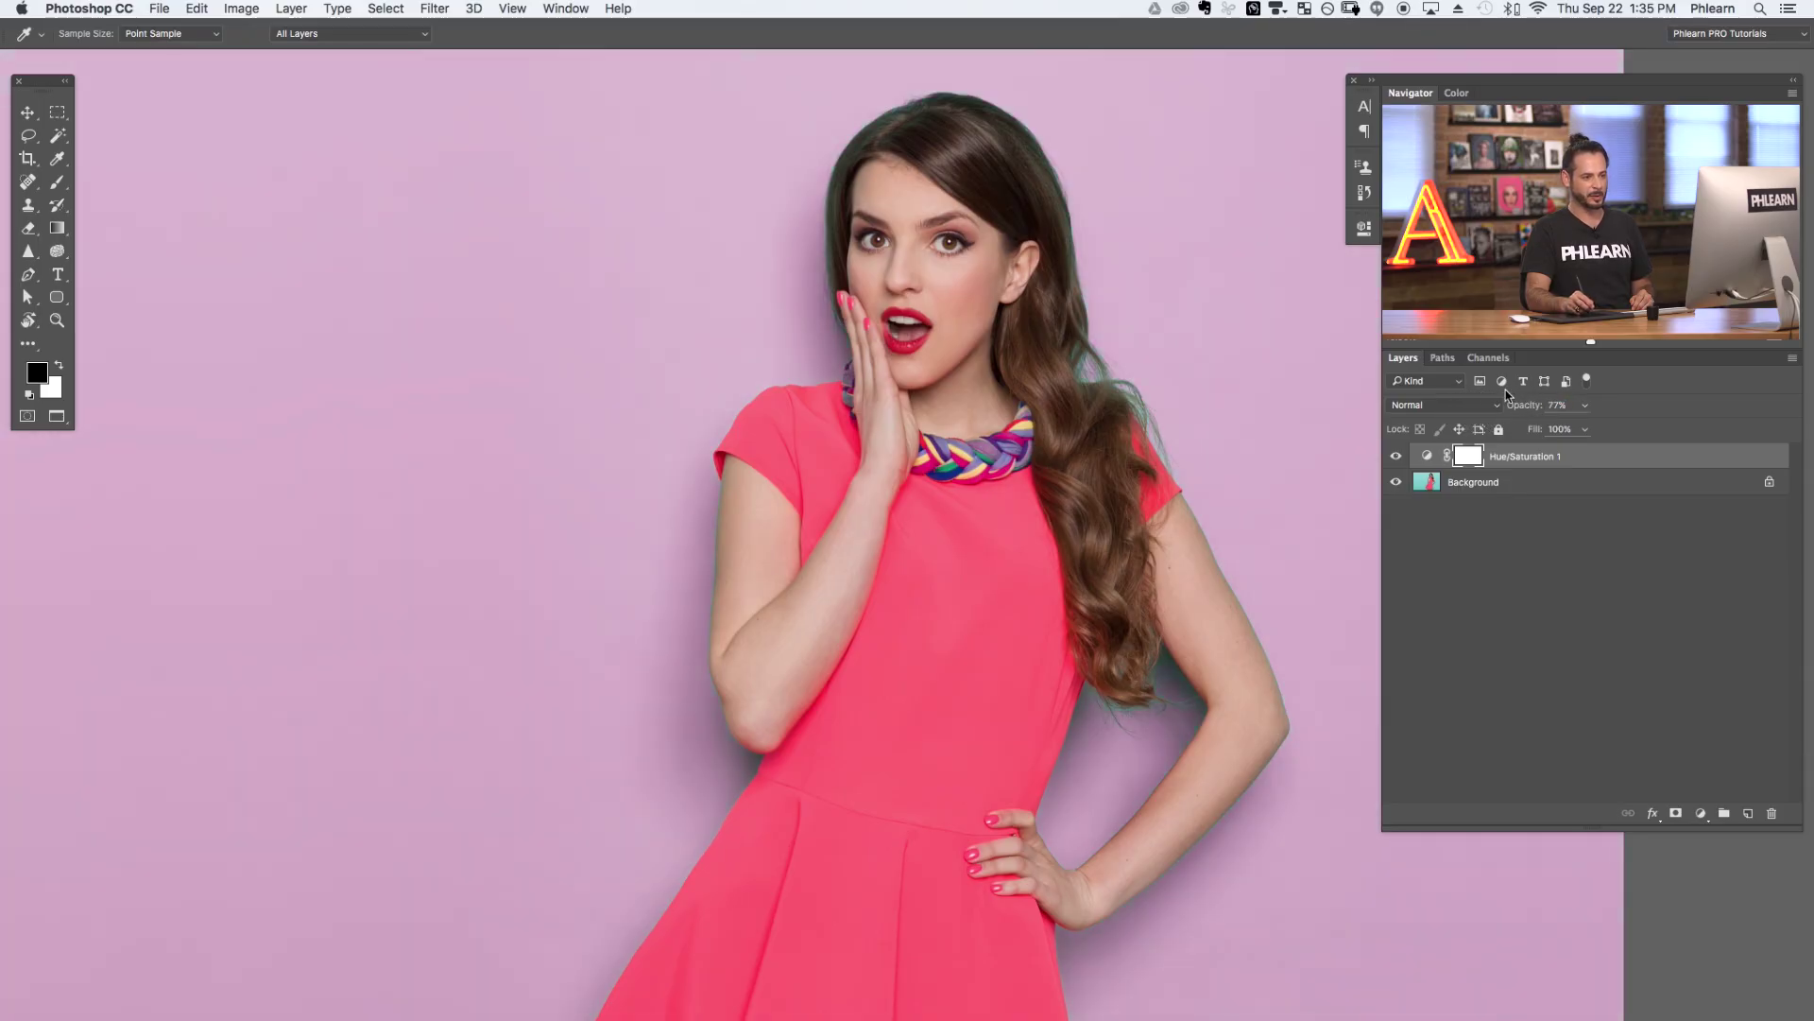
pyautogui.moveTo(1518, 409); pyautogui.dragTo(1593, 411)
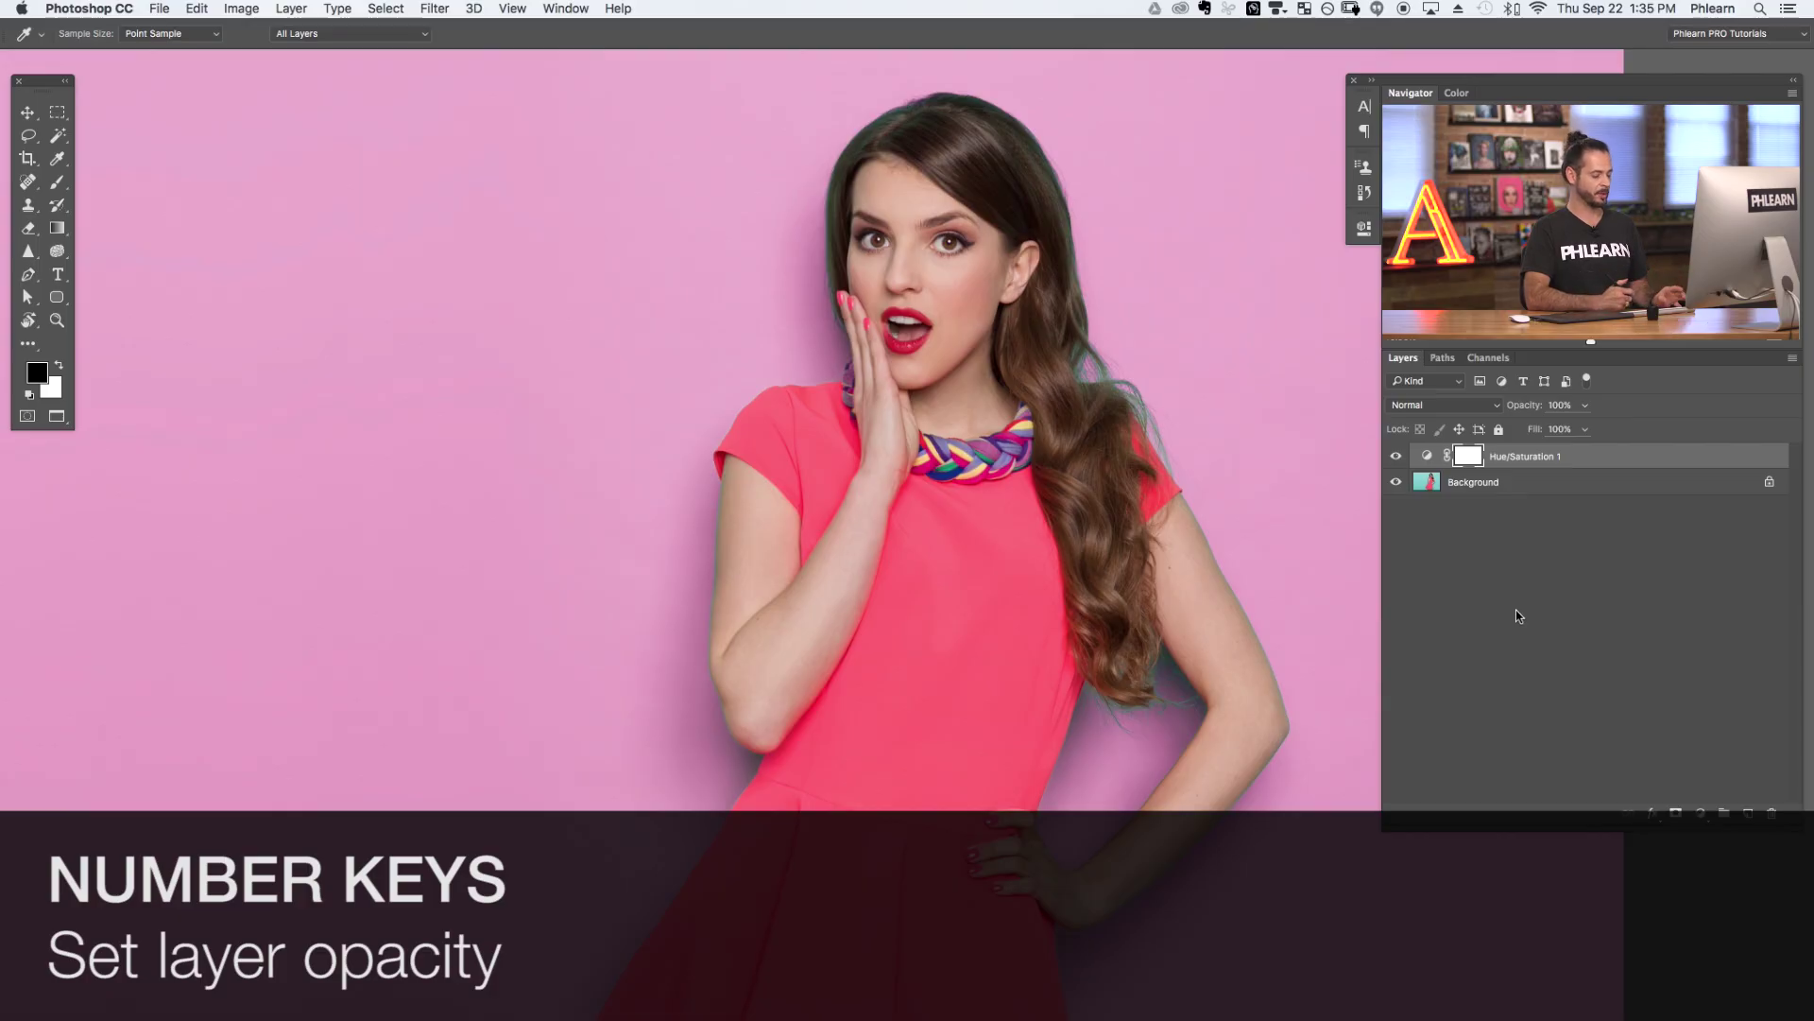
pyautogui.press('1')
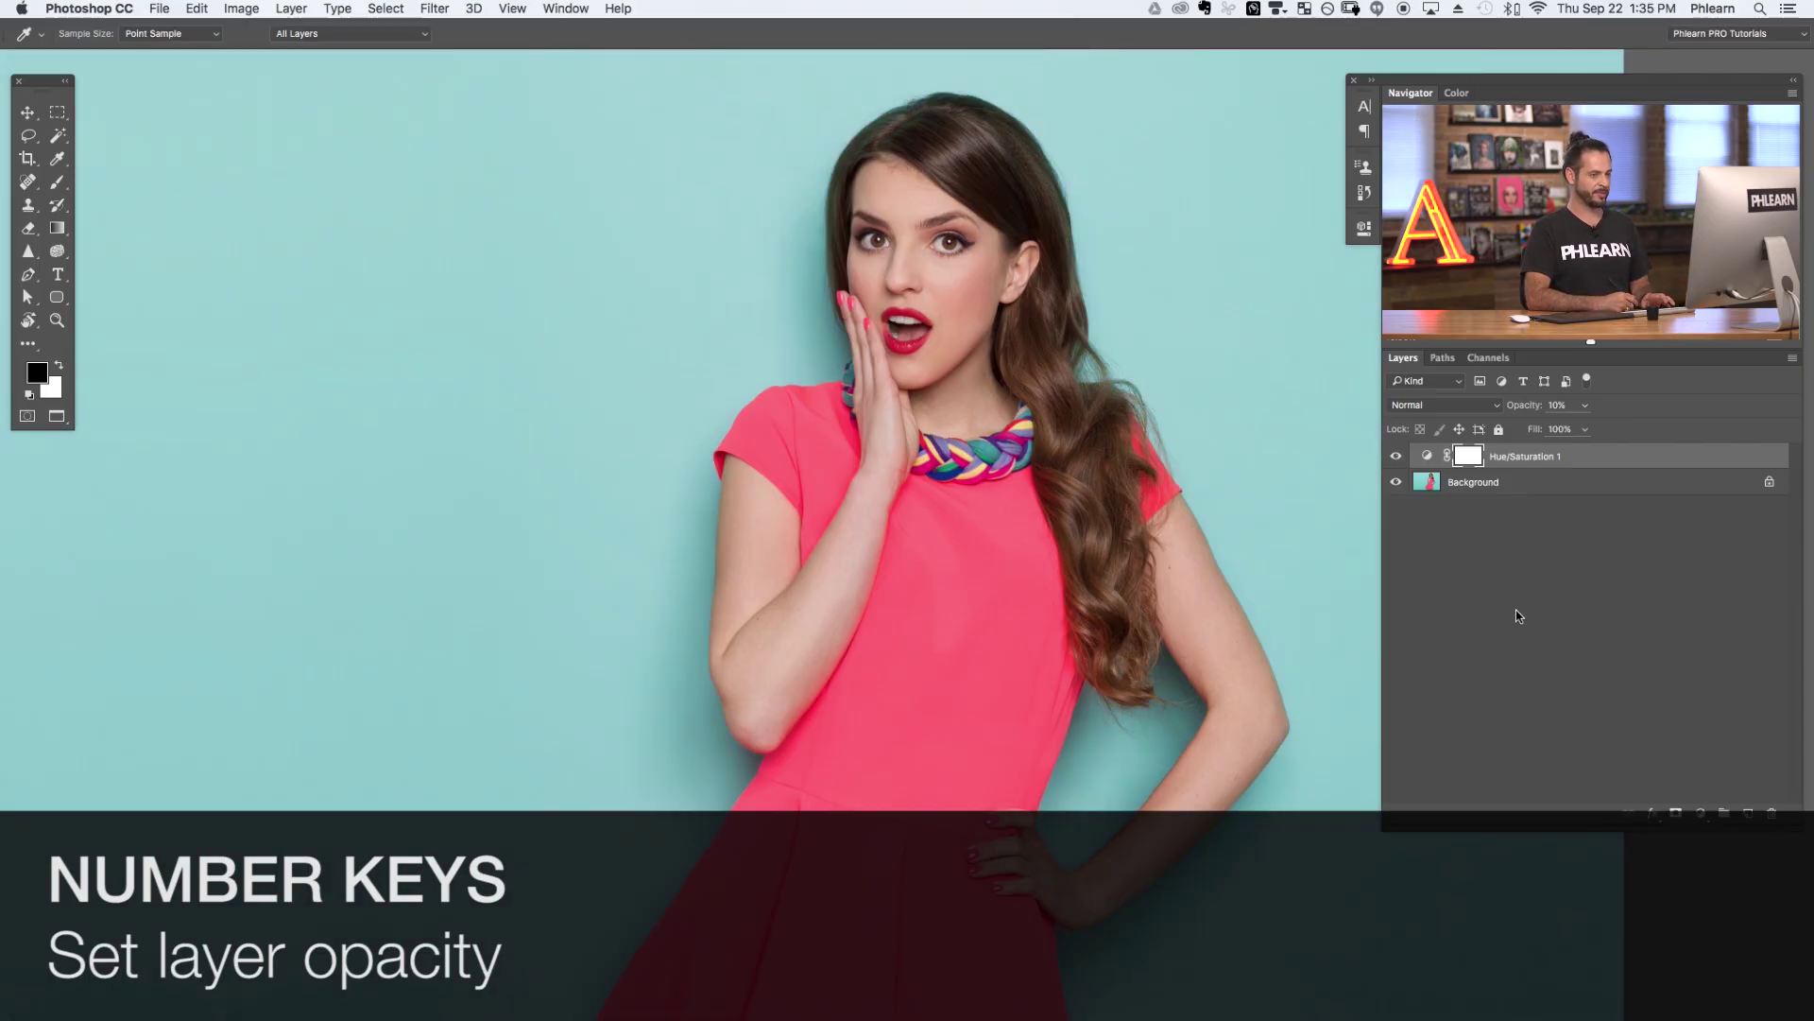
pyautogui.press('5')
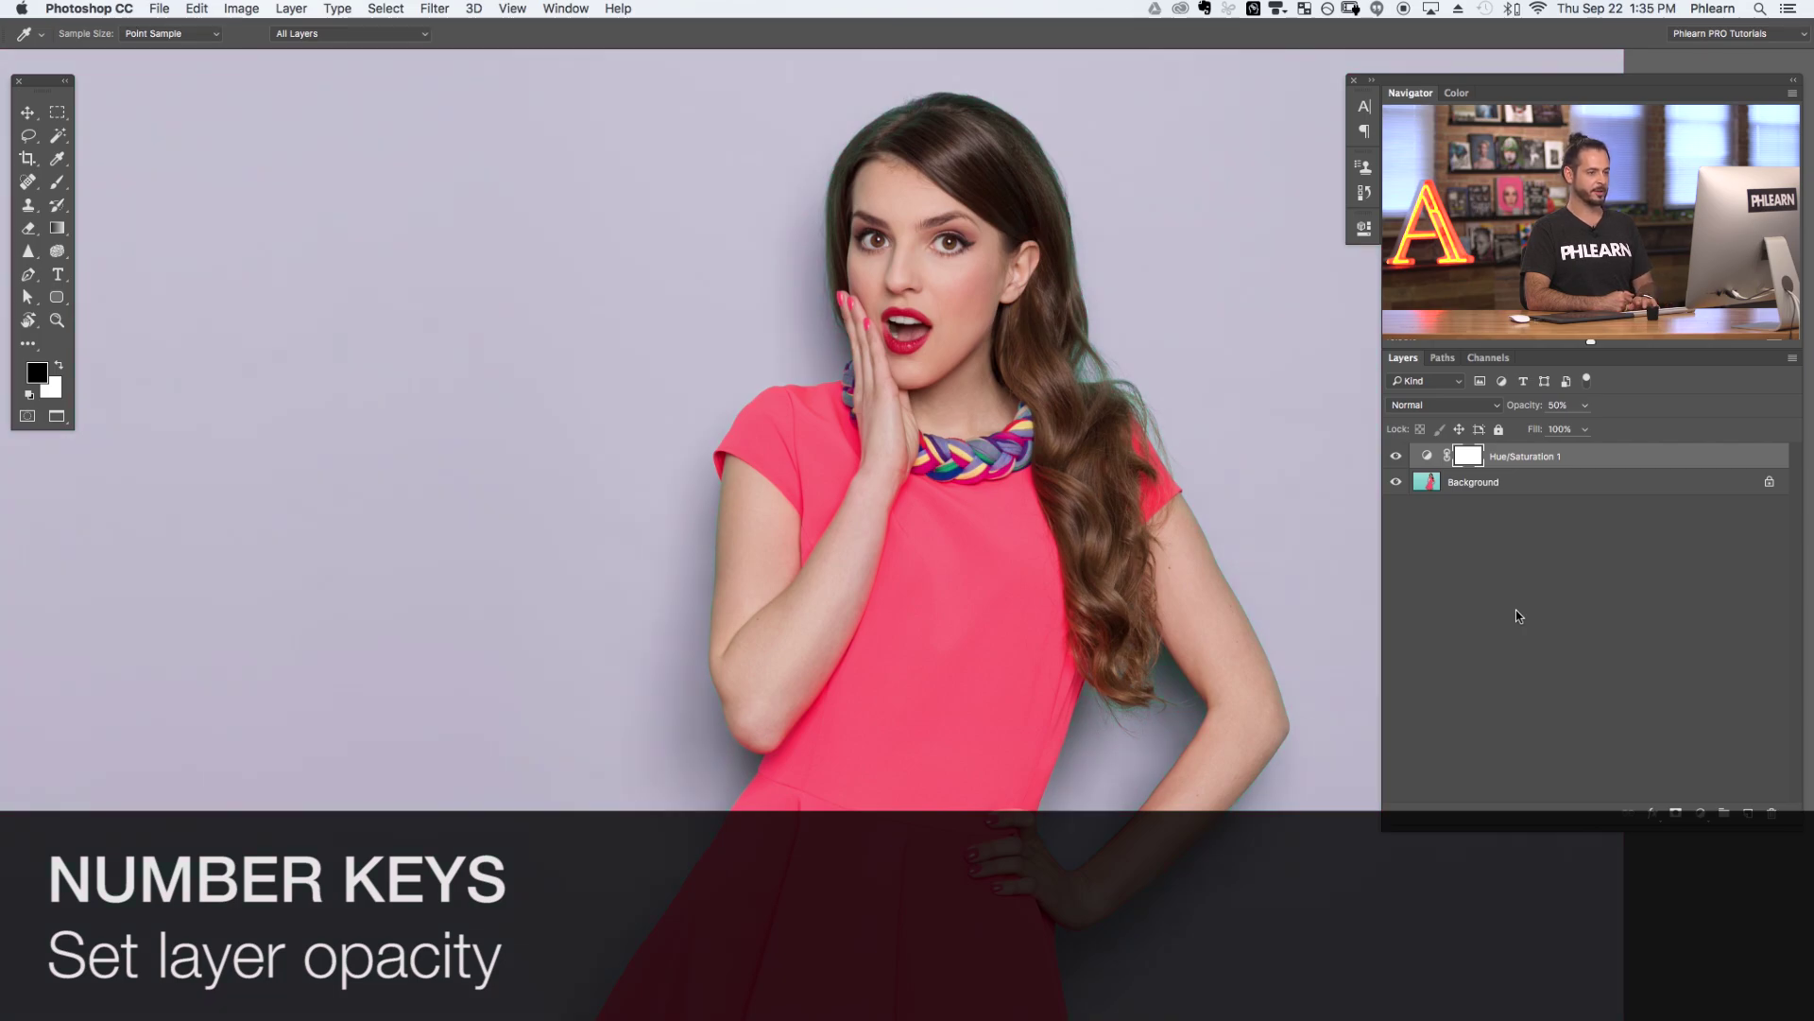
pyautogui.press('0')
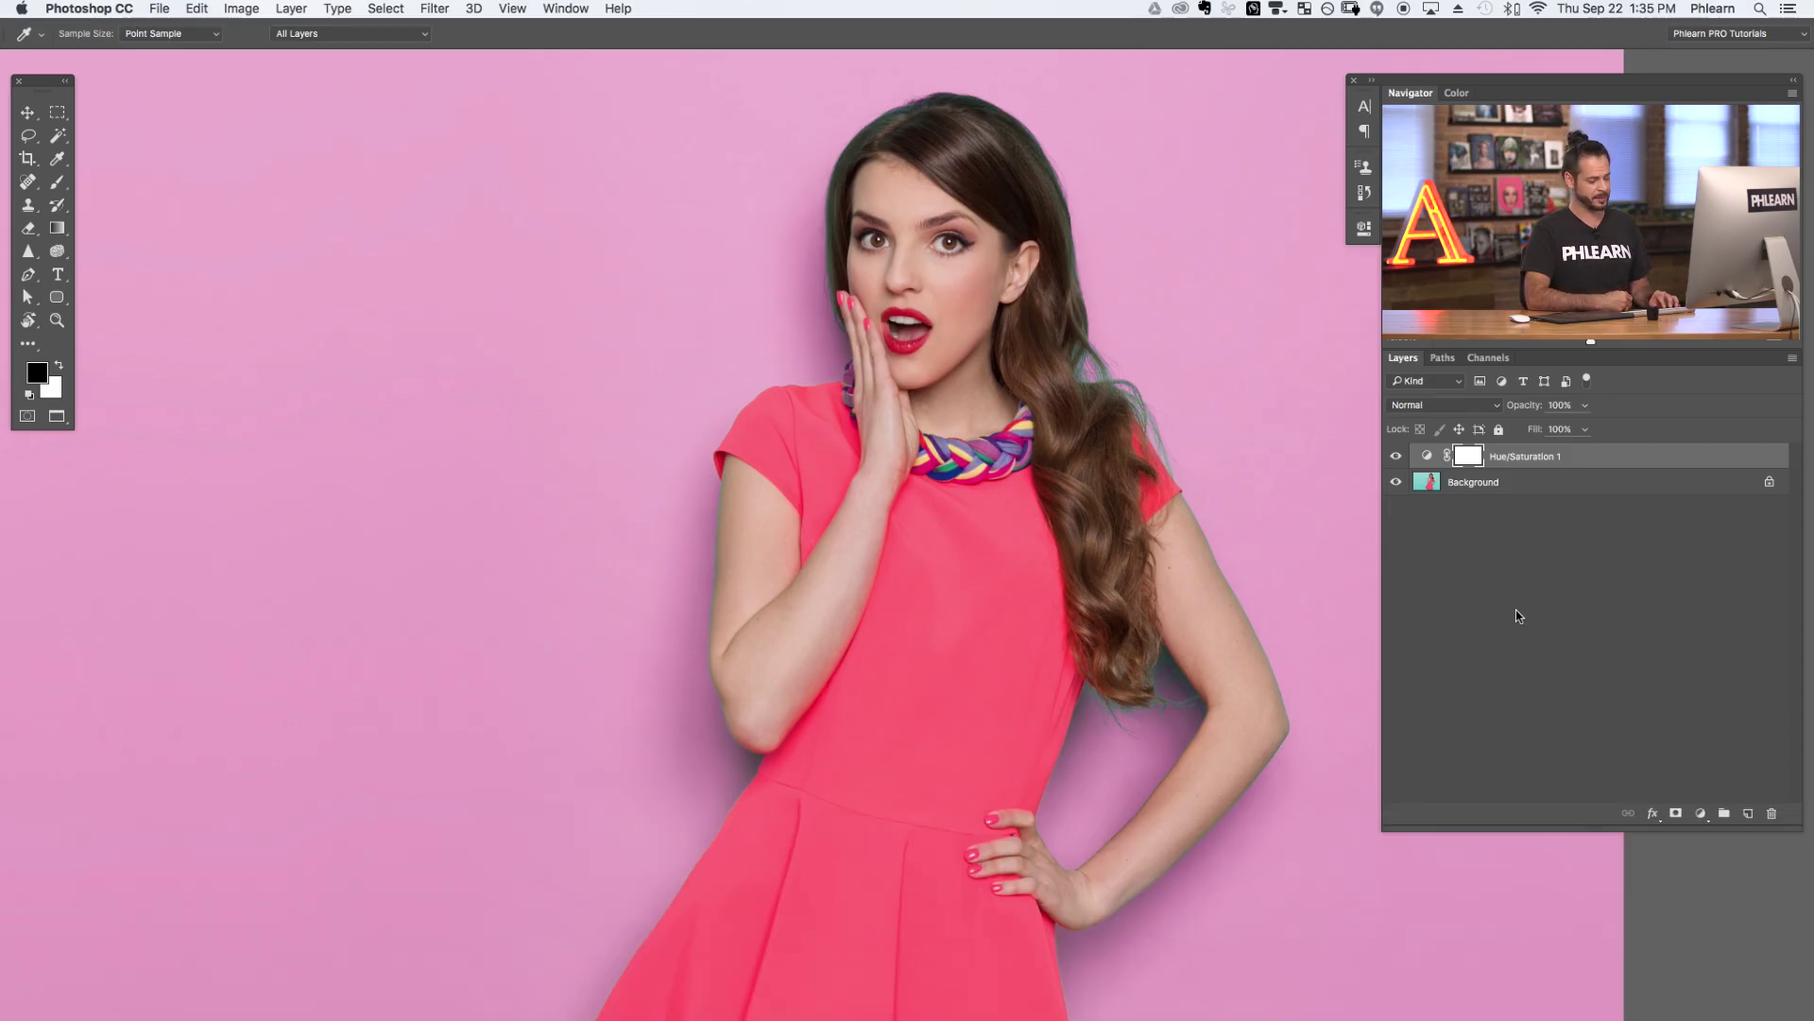
pyautogui.press('3')
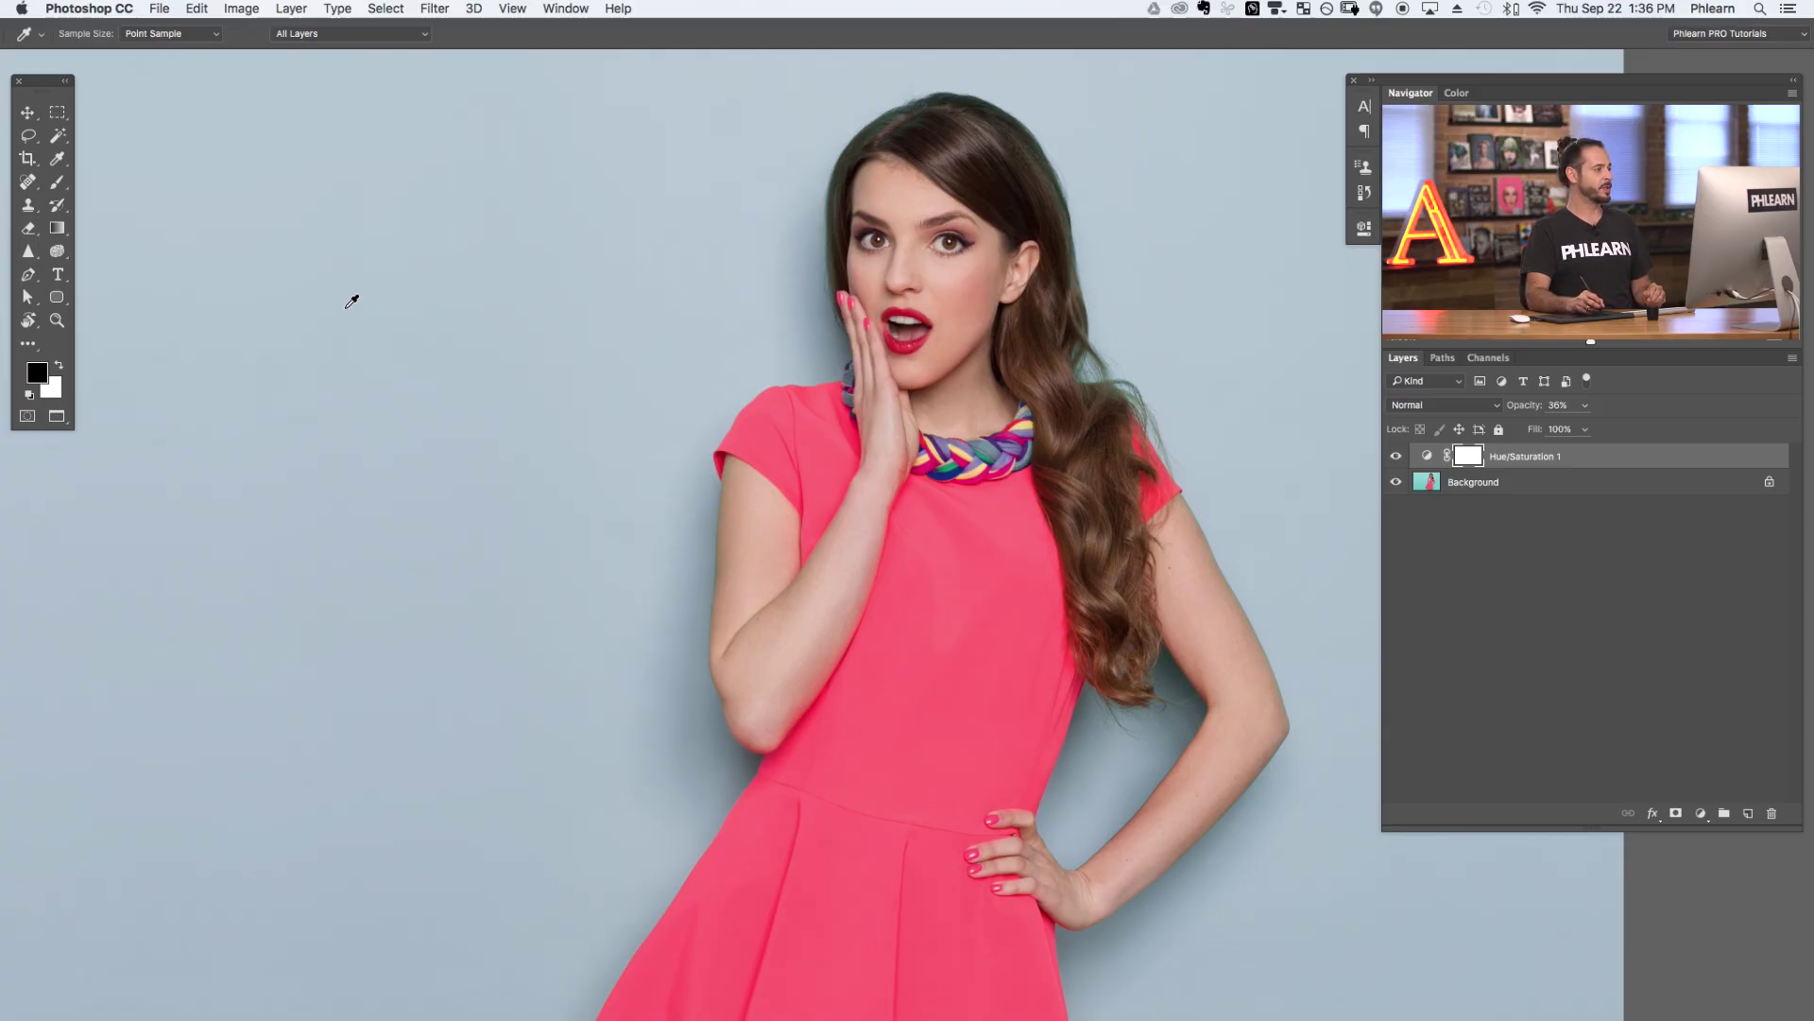
# - Set Brush opacity to 50% then back to 100%, then adjustment layer opacity to 20% with Move
pyautogui.click(58, 183)
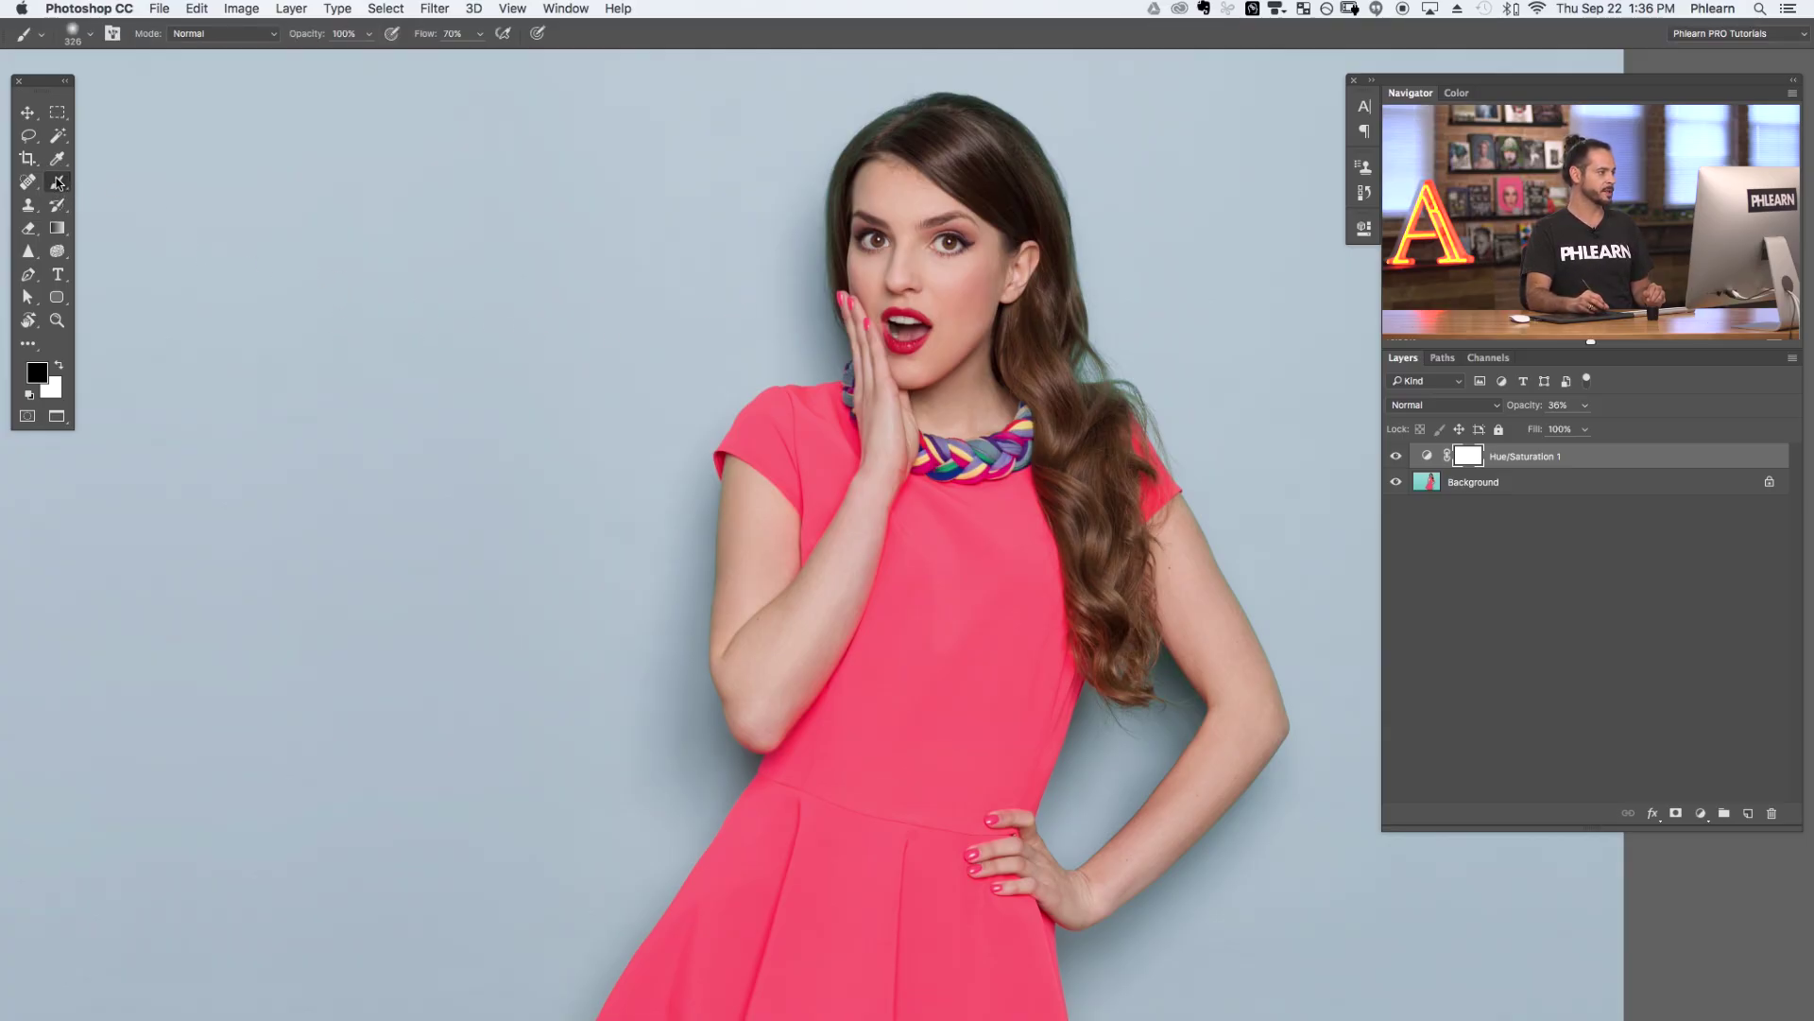
pyautogui.press('5')
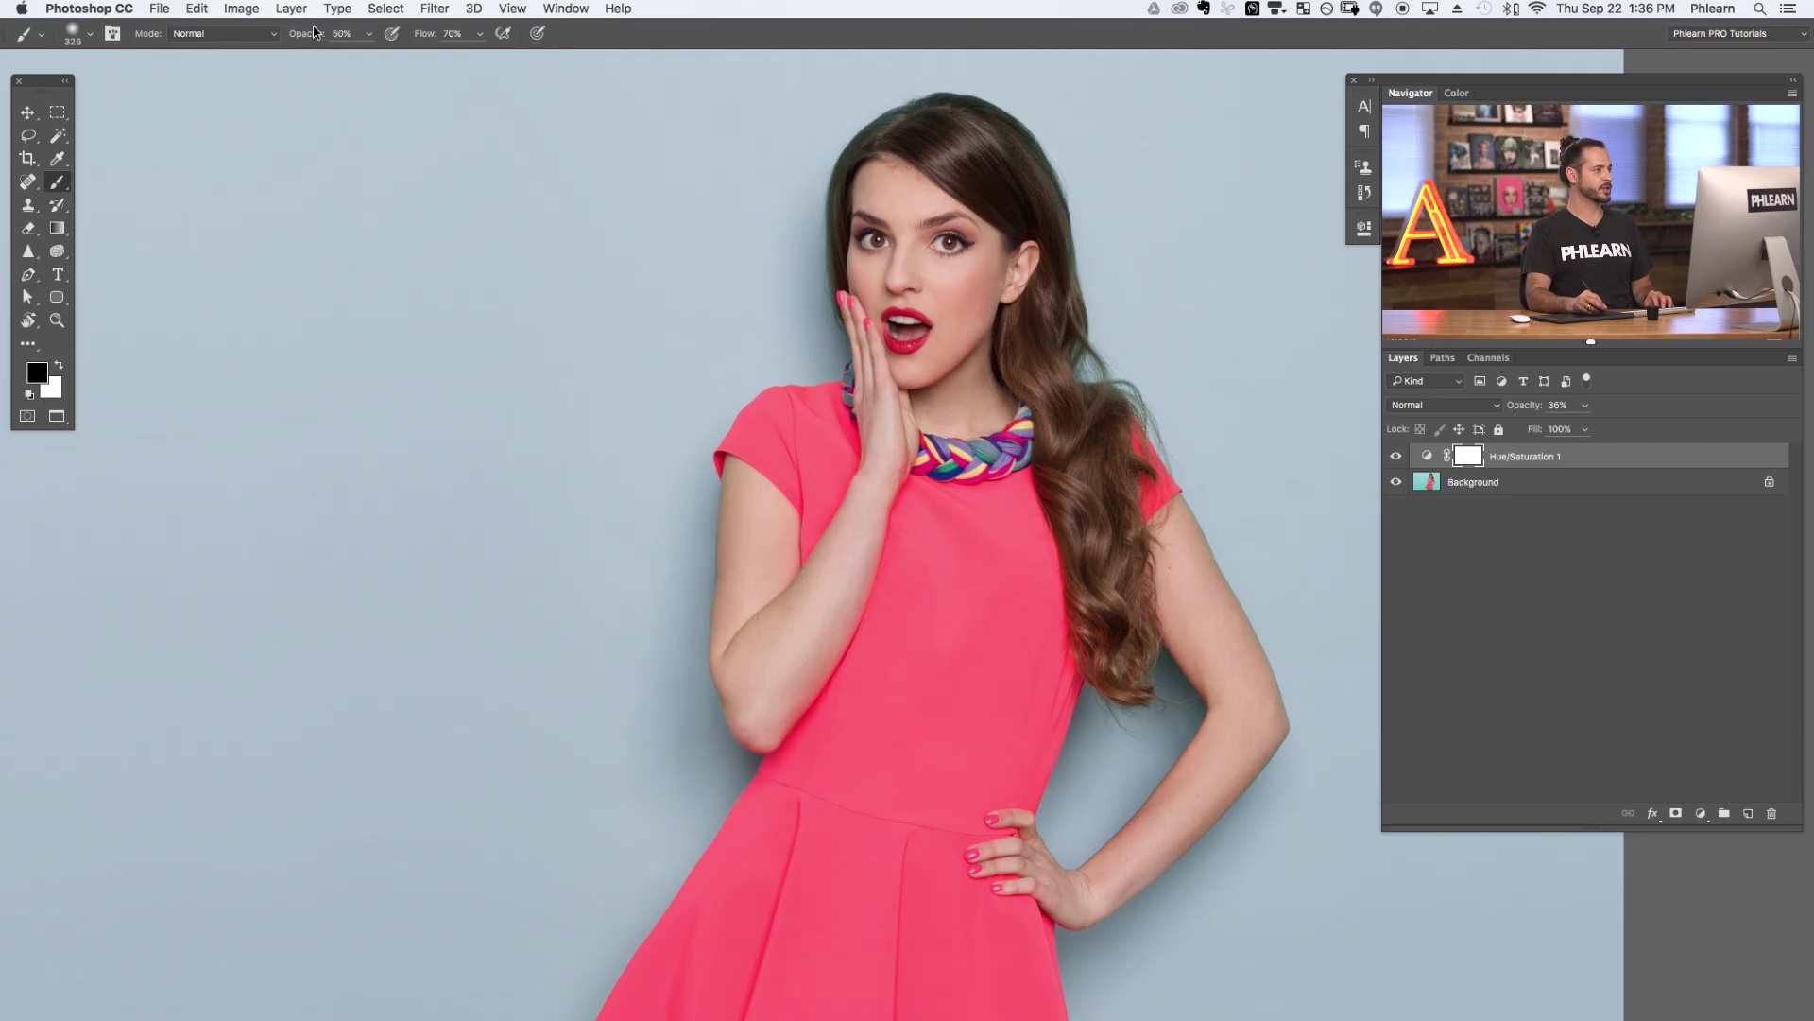
pyautogui.press('0')
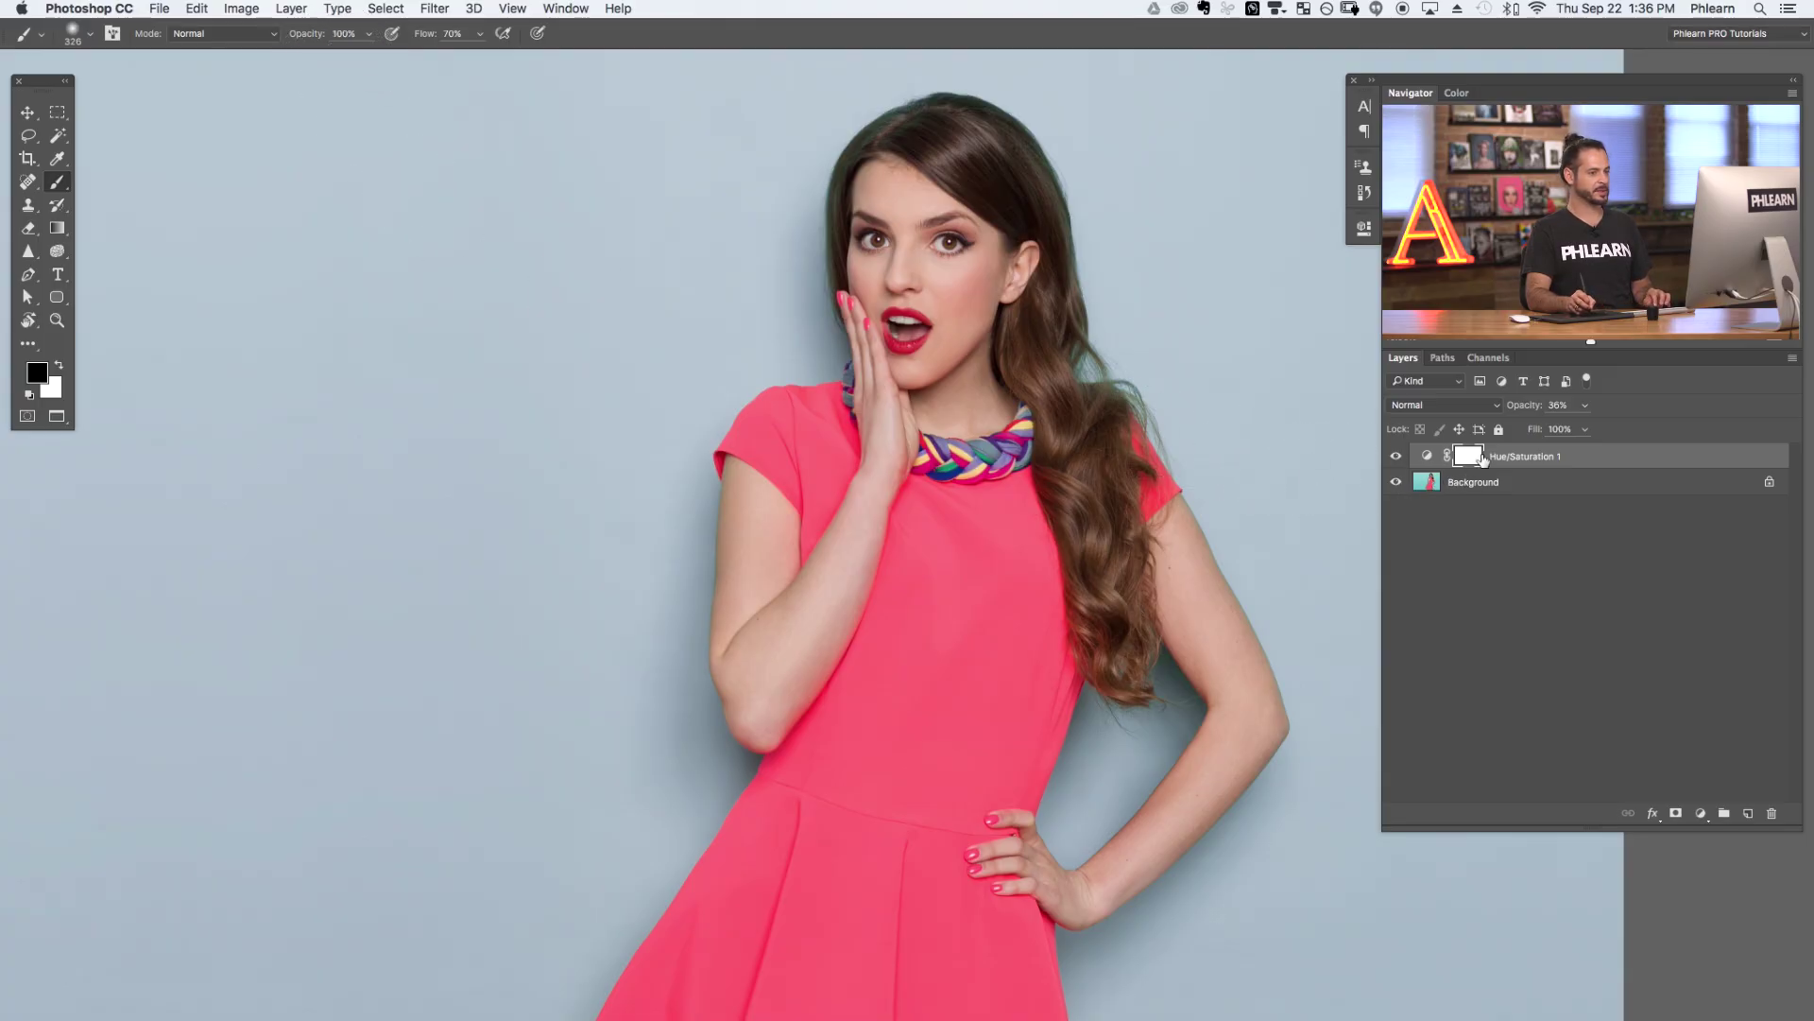
pyautogui.click(27, 114)
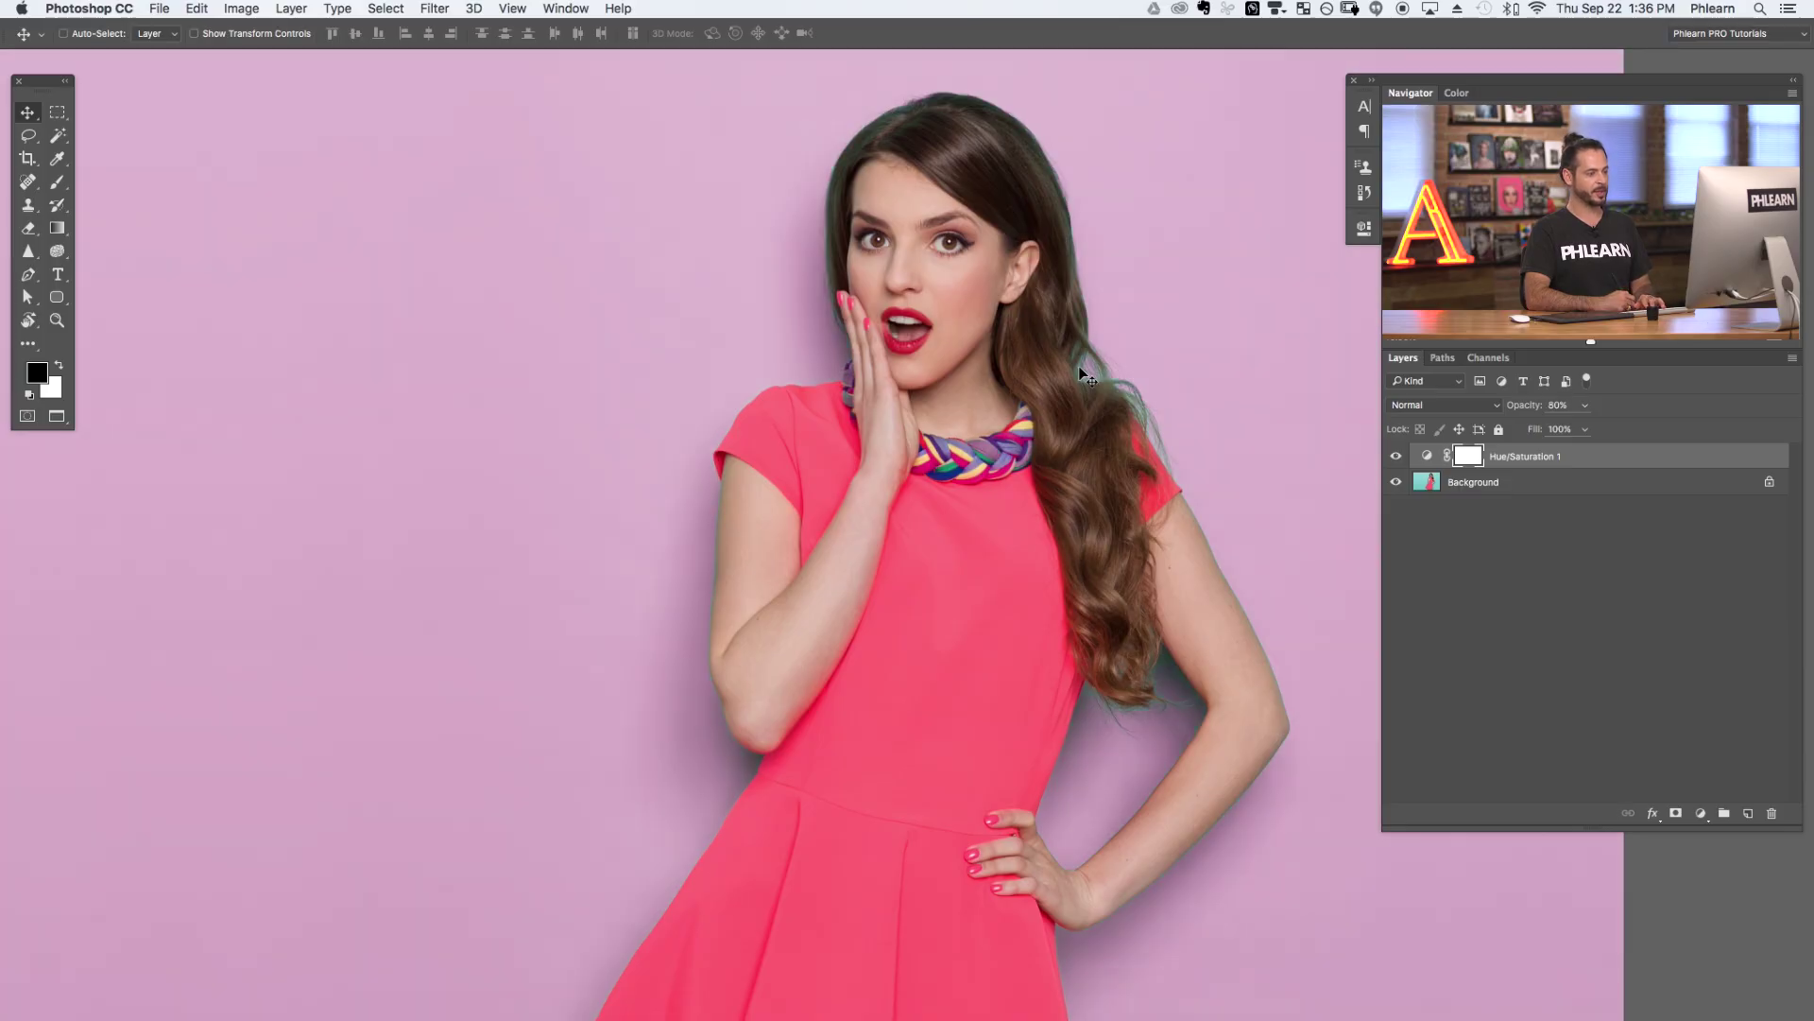
pyautogui.press('2')
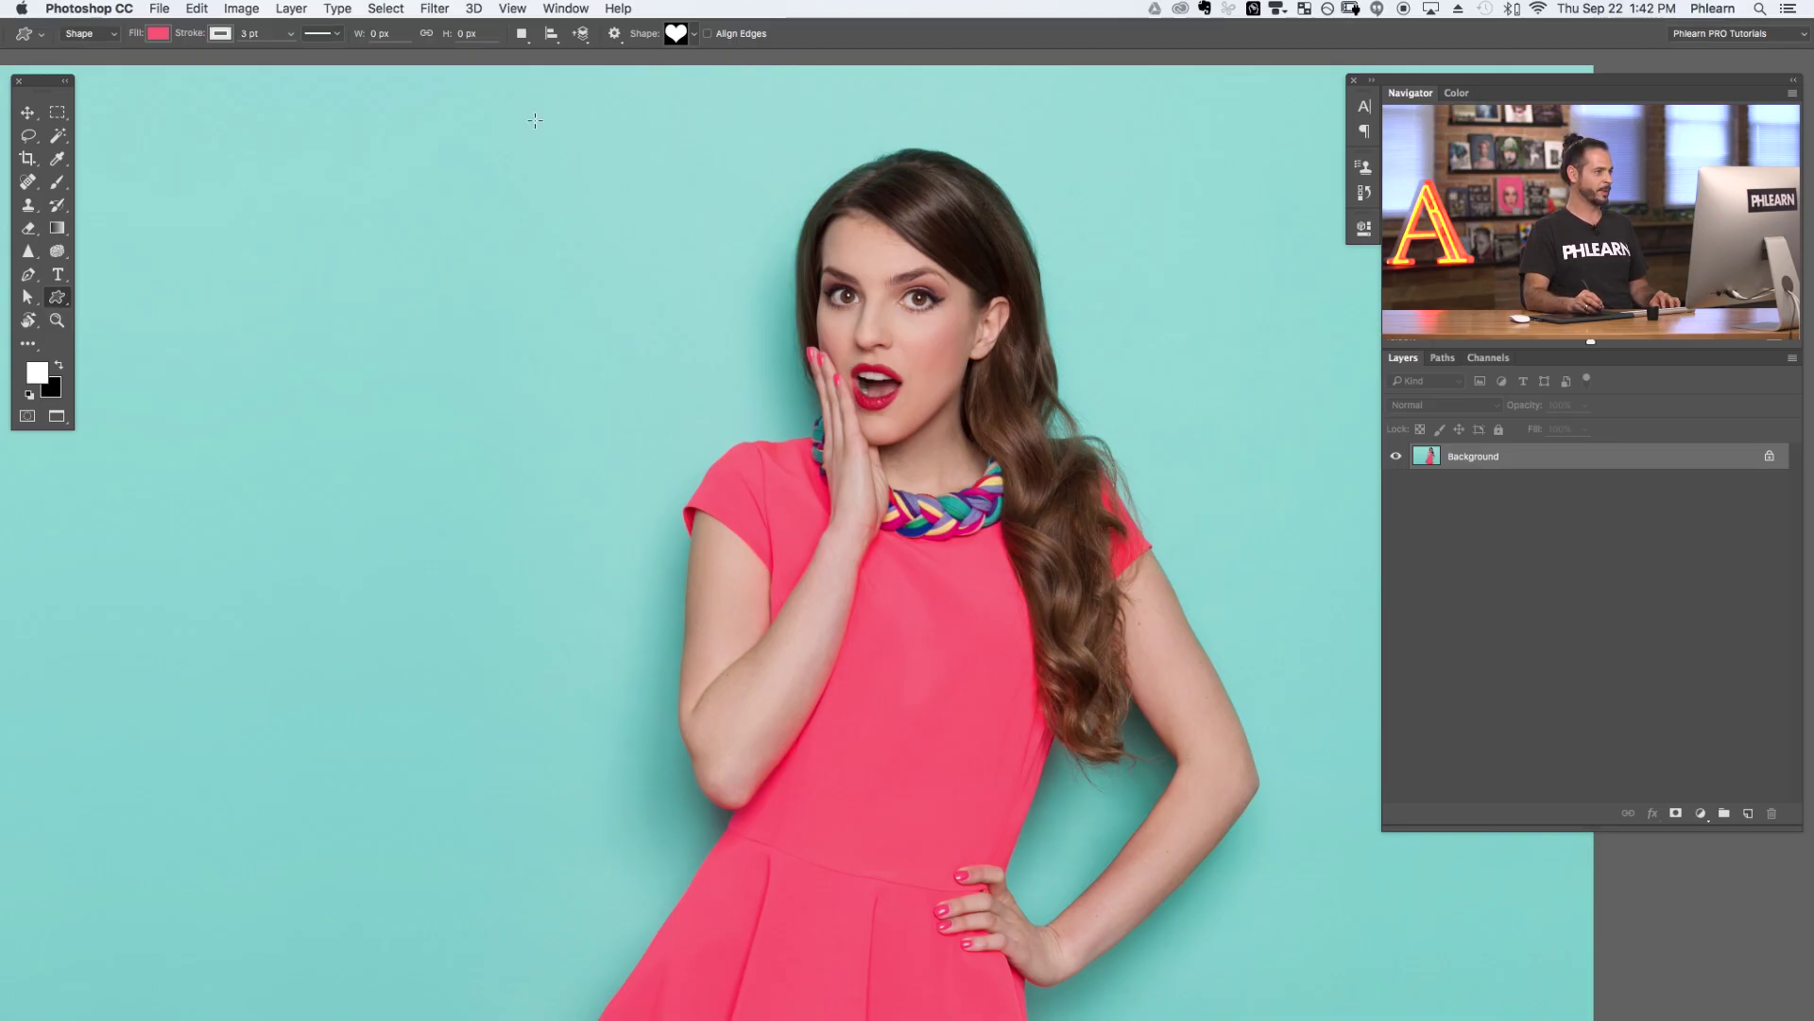
# - Draw the heart custom shape to the right of the woman's head
pyautogui.click(691, 35)
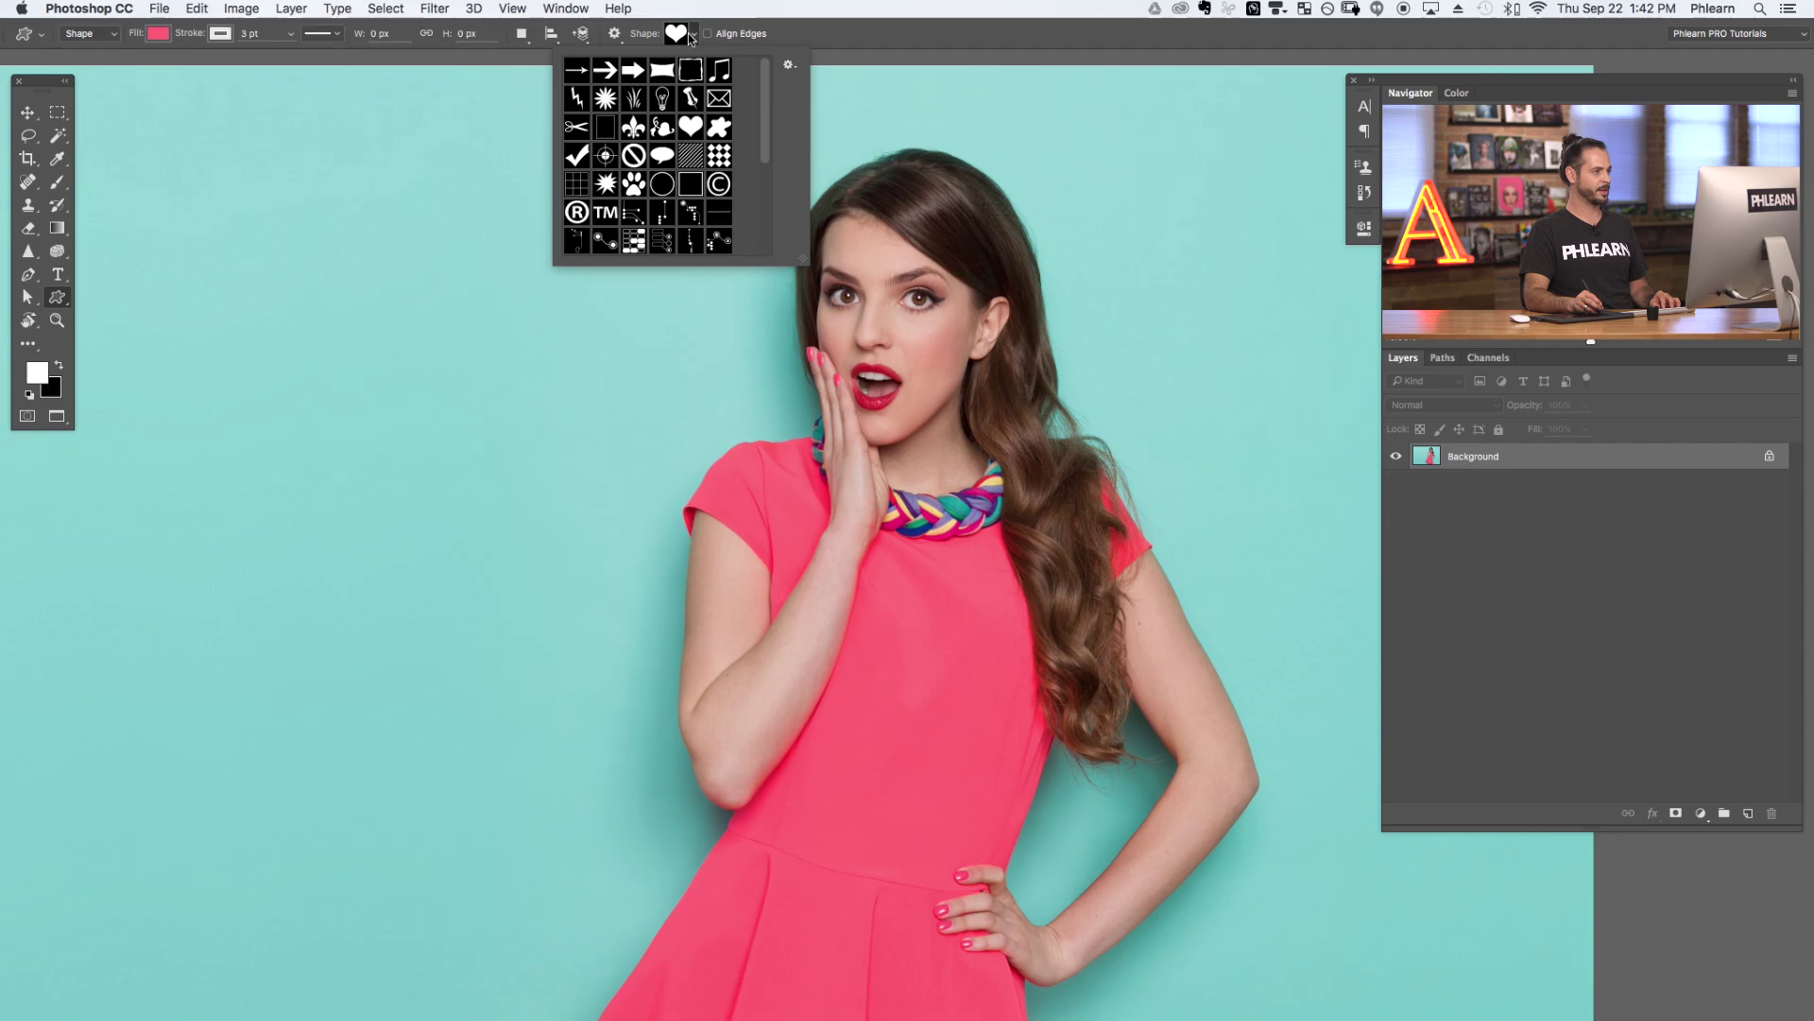
pyautogui.click(693, 35)
pyautogui.moveTo(980, 123); pyautogui.dragTo(1234, 398)
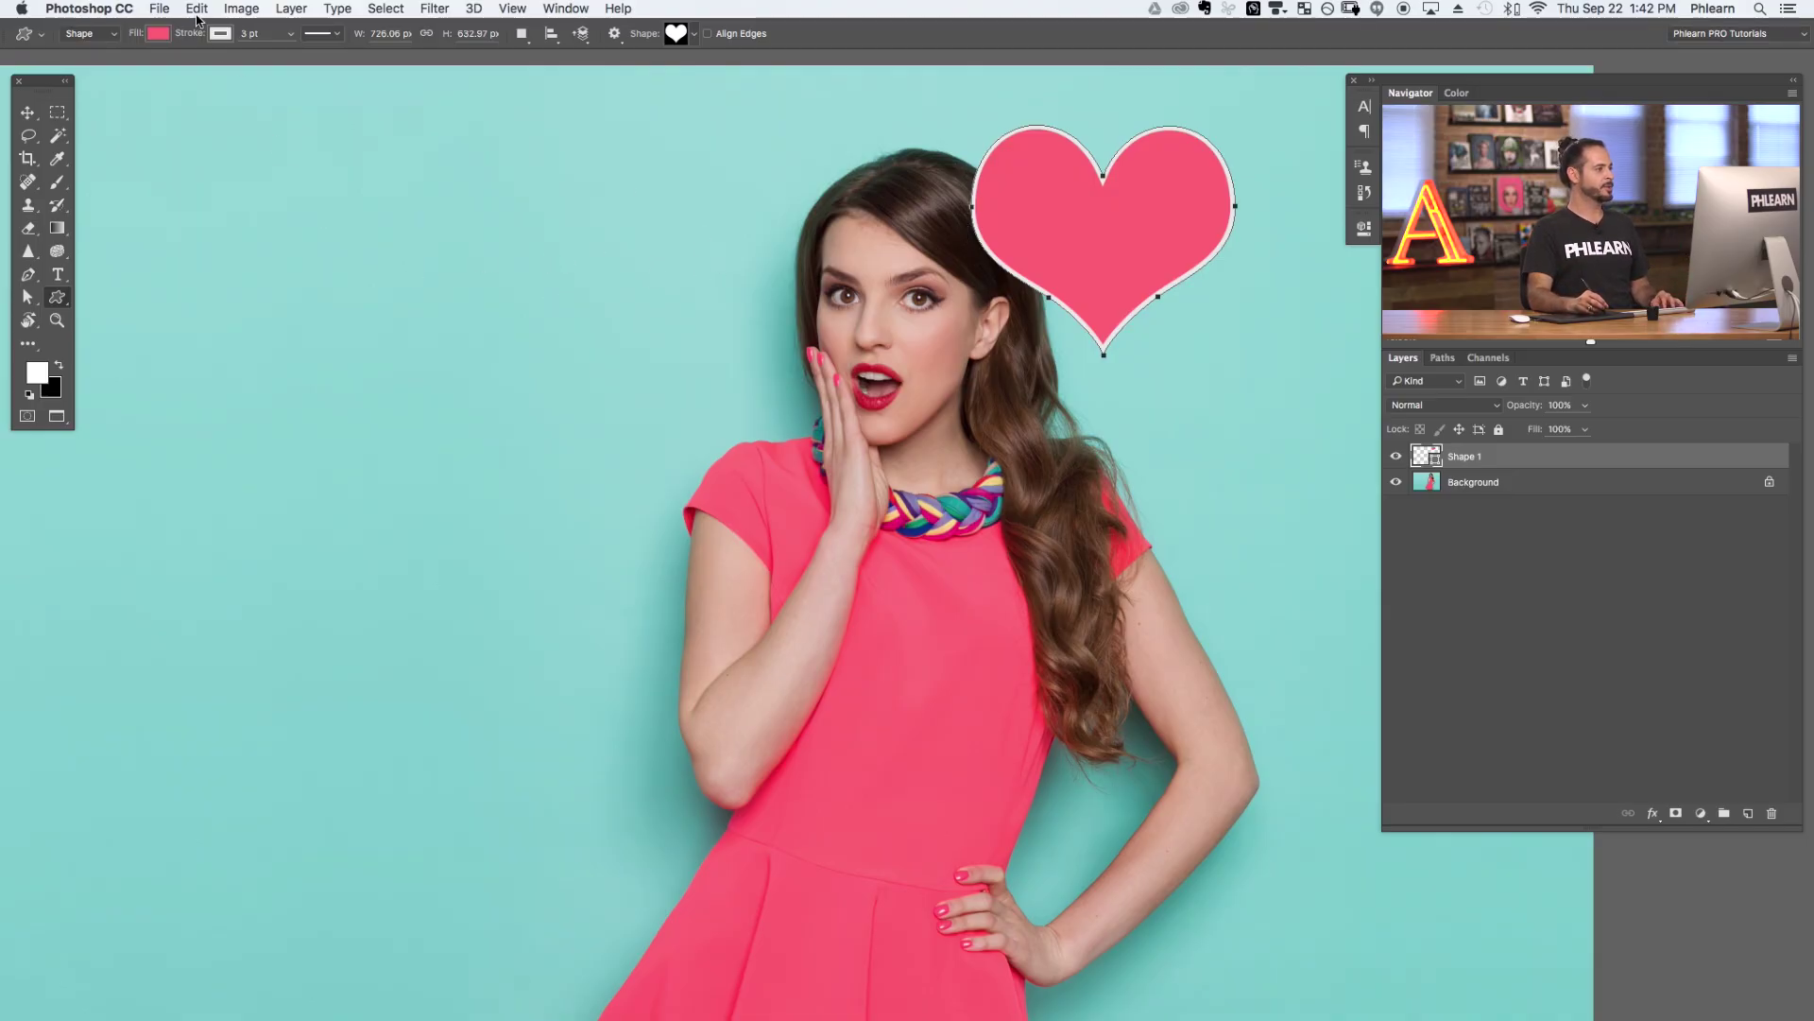
pyautogui.click(196, 10)
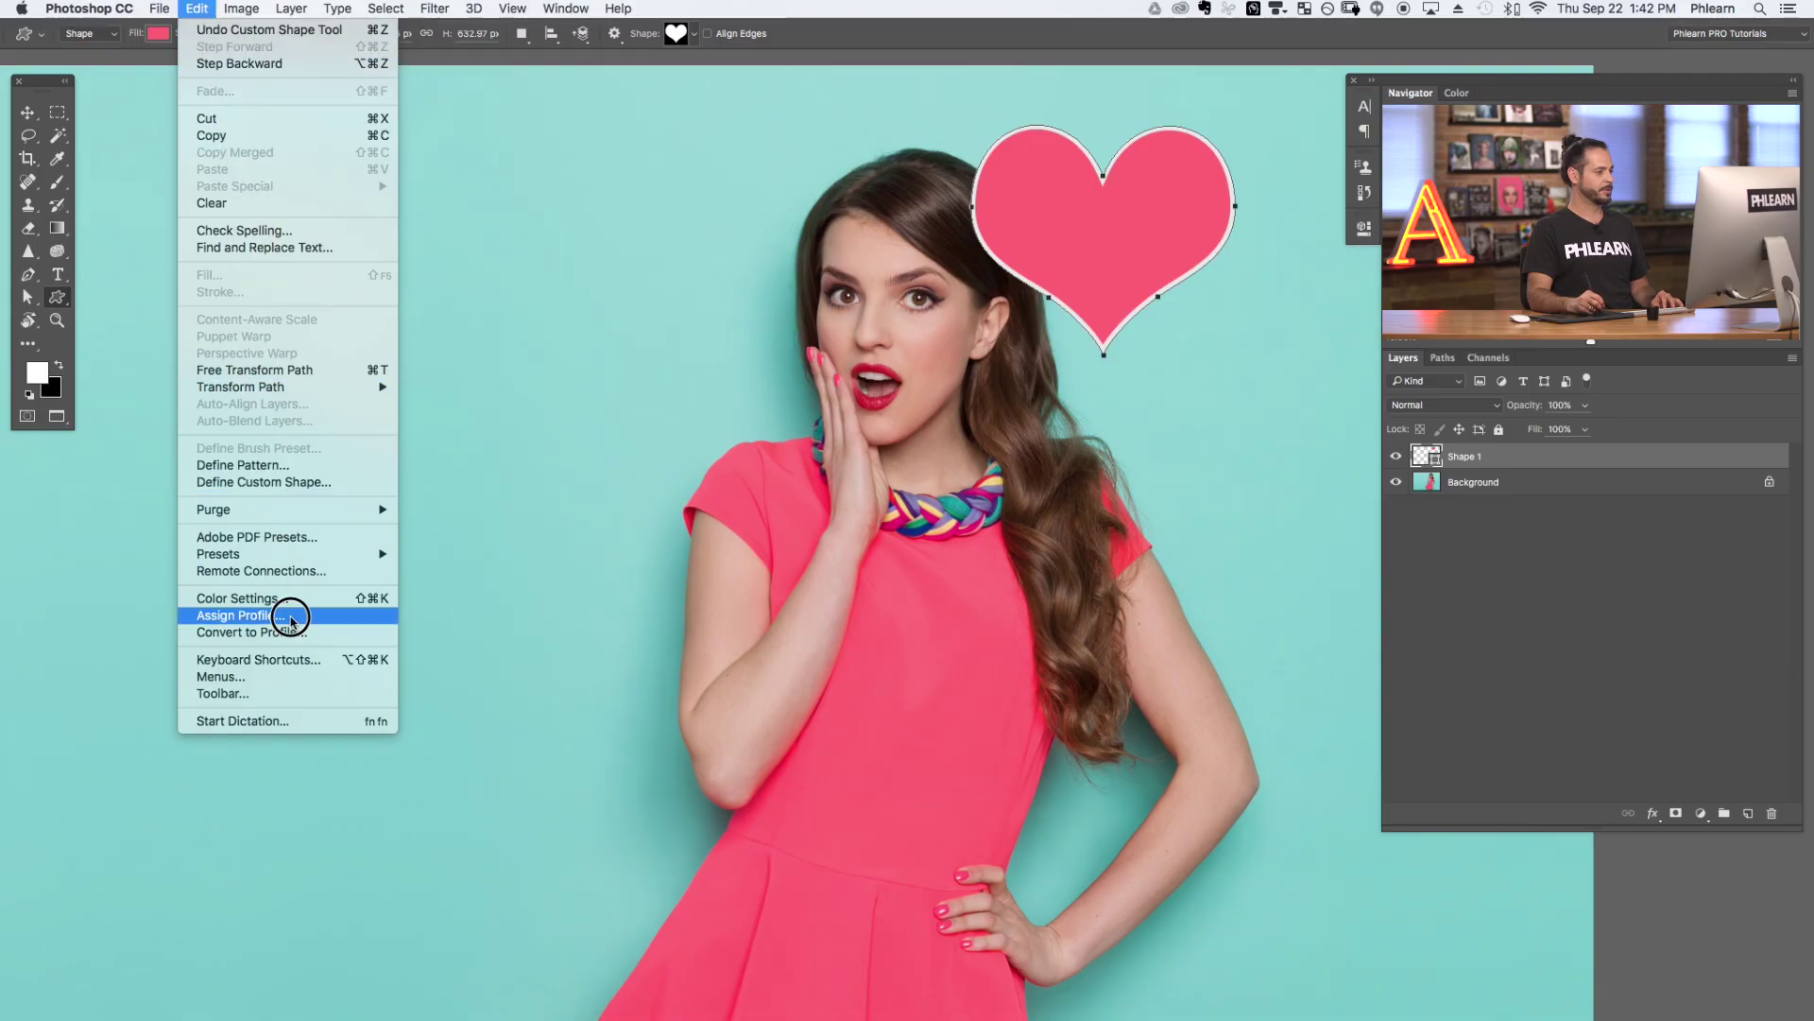
# - Assign Opt+Shift+Cmd+M to Layer > Layer Mask > Reveal All and accept it
pyautogui.click(304, 667)
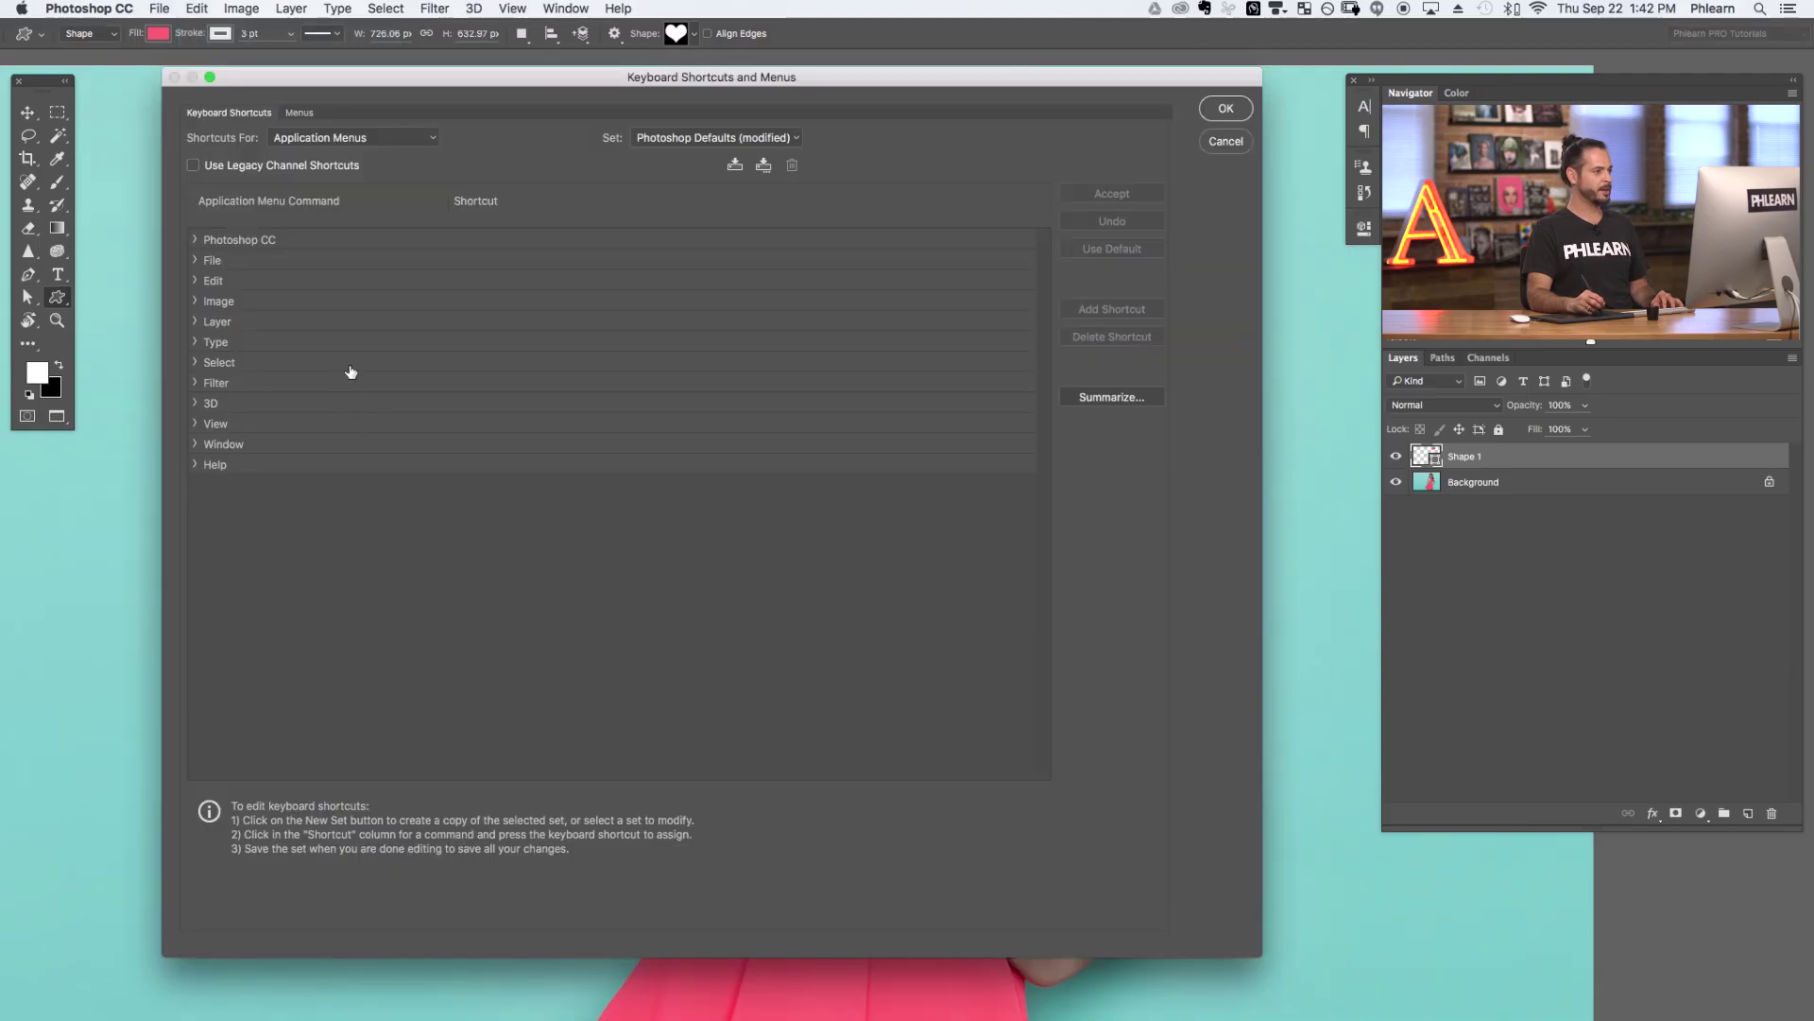
pyautogui.click(196, 260)
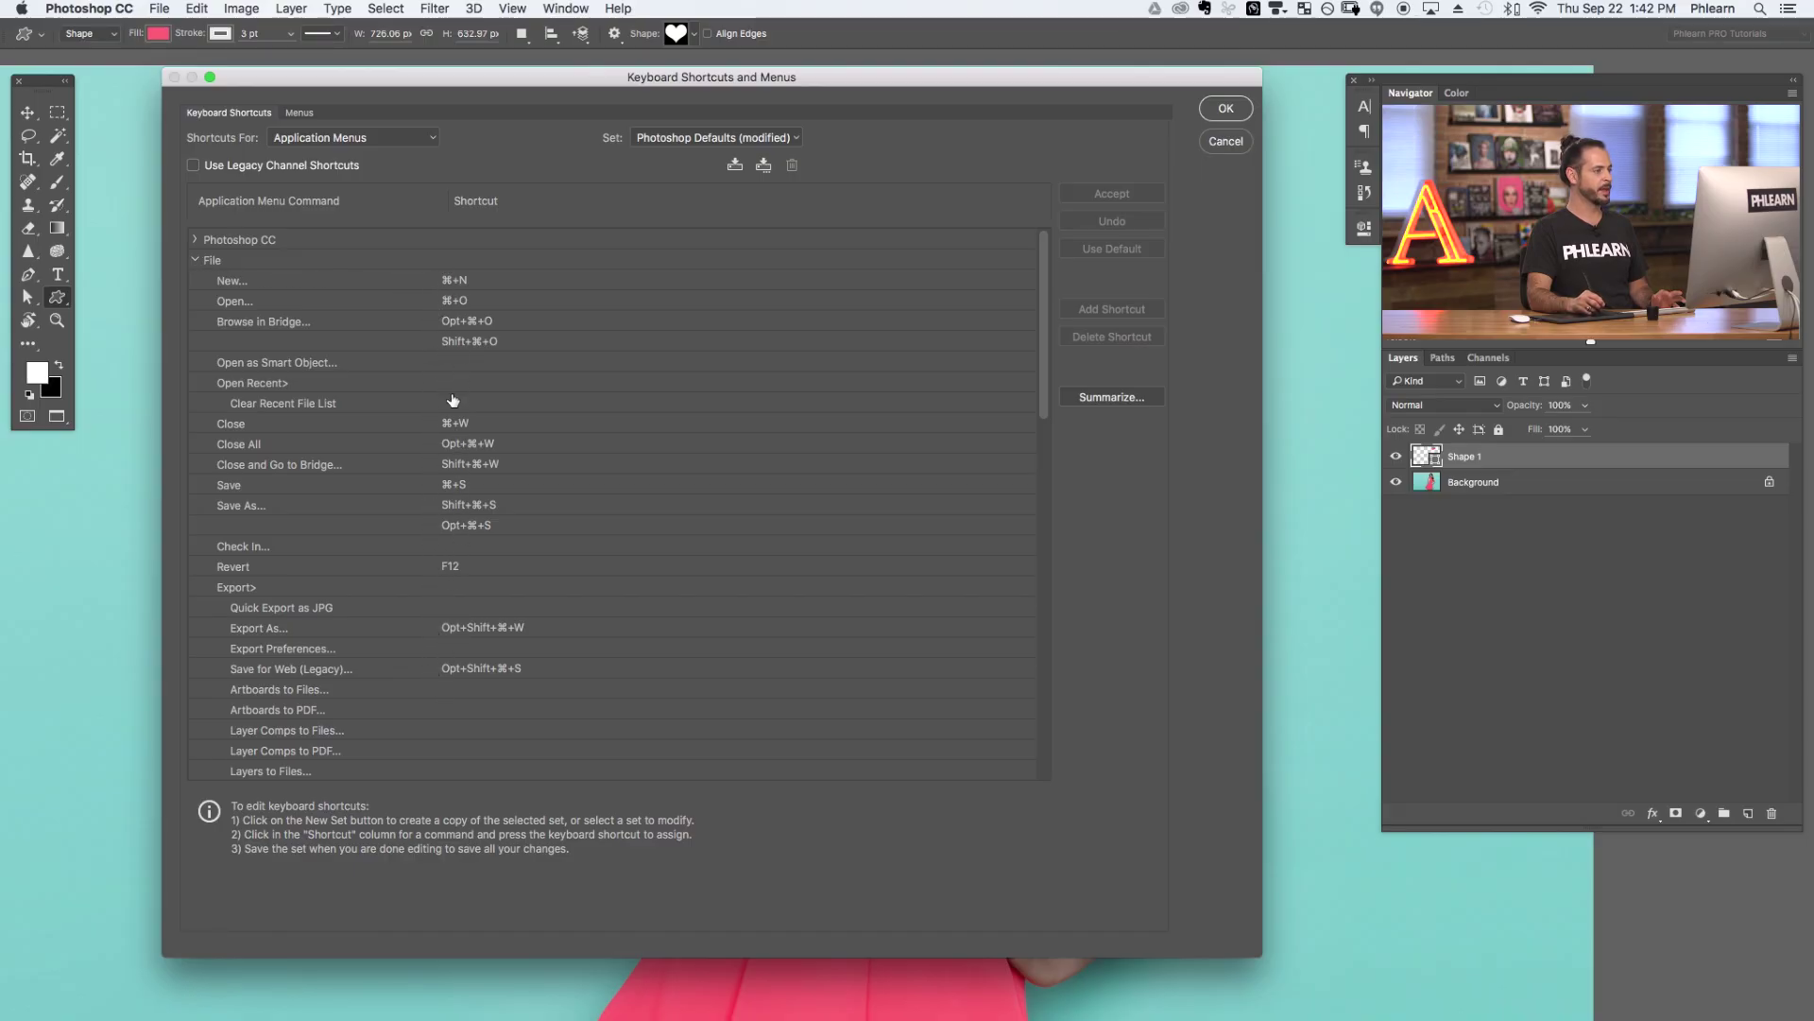
pyautogui.click(196, 260)
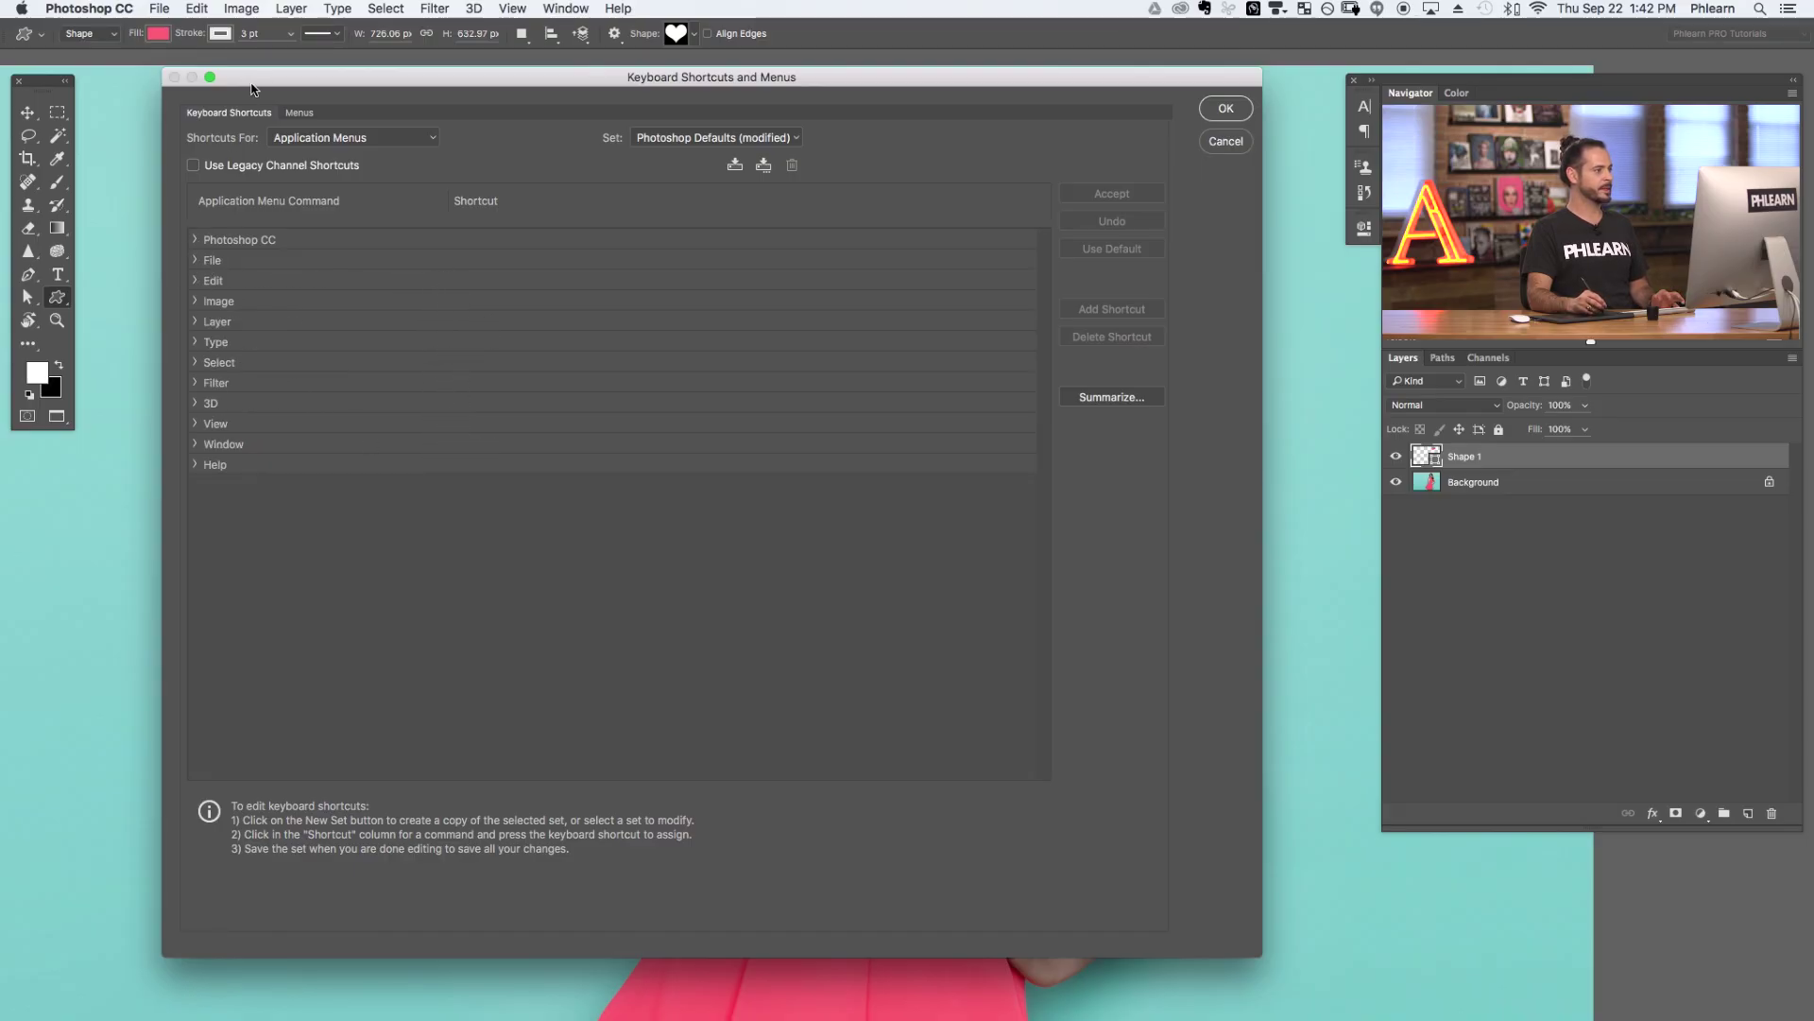
pyautogui.click(194, 323)
pyautogui.moveTo(1042, 276); pyautogui.dragTo(1044, 453)
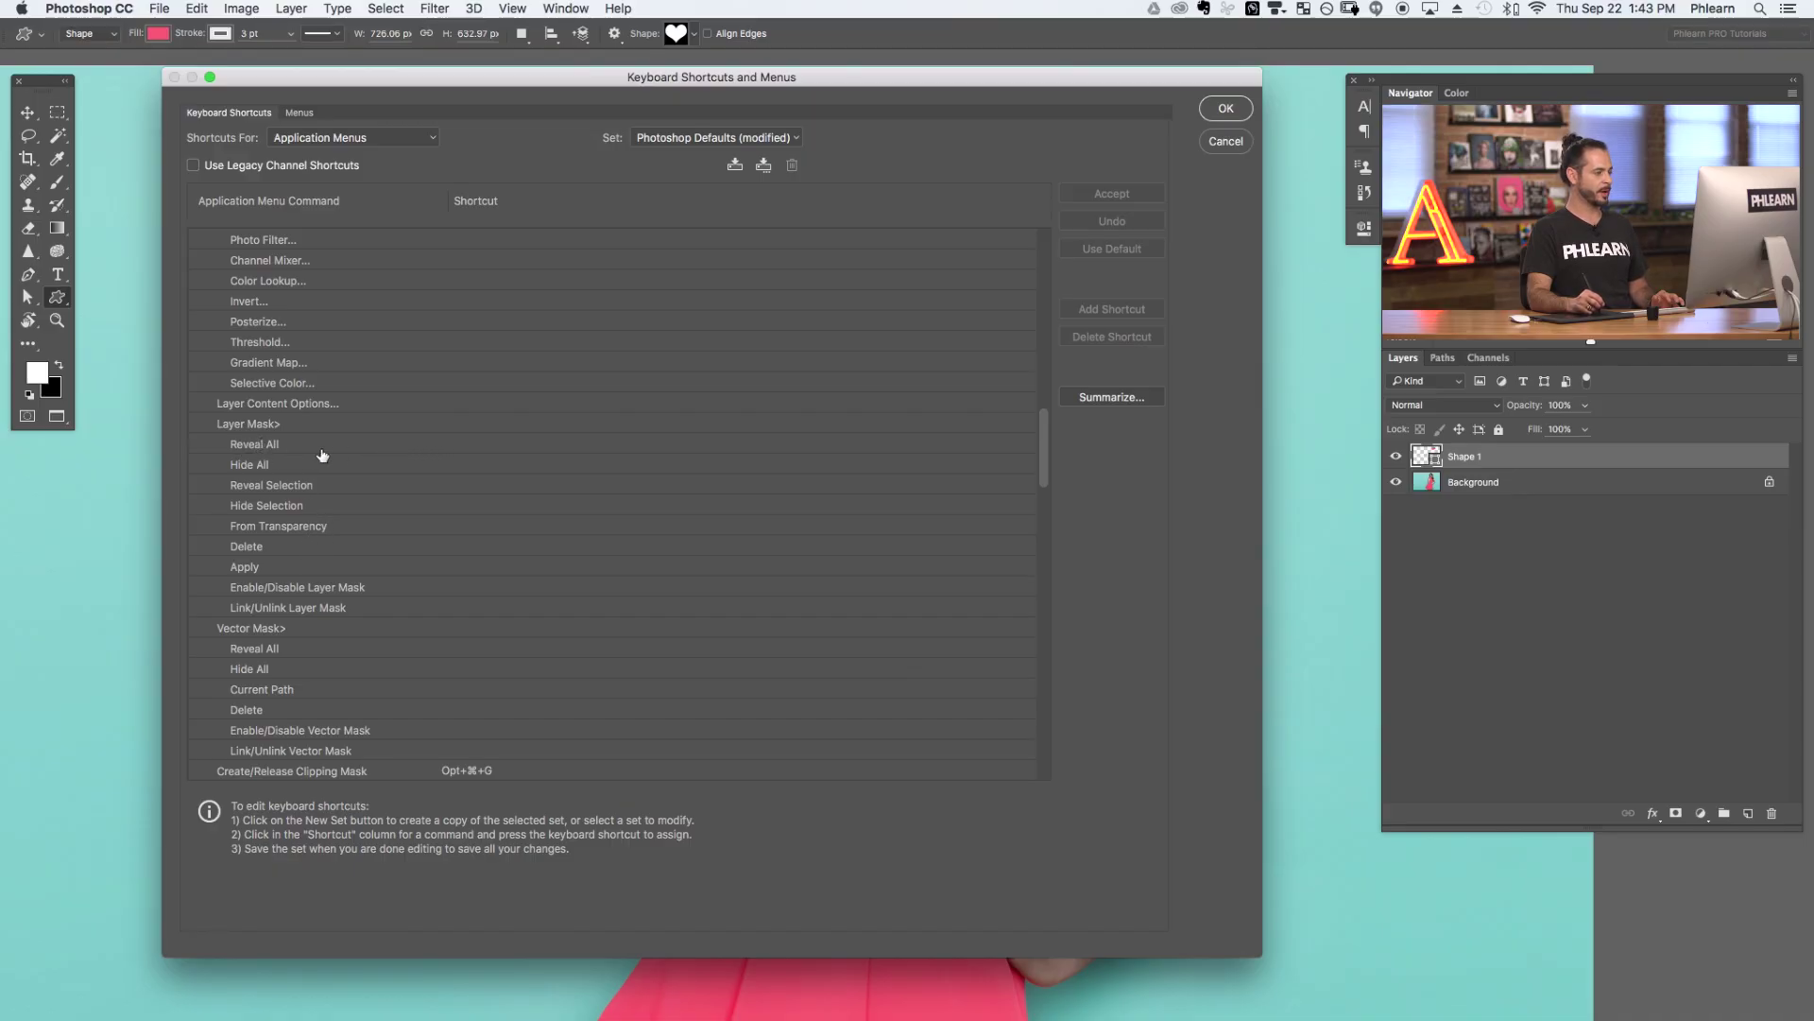
pyautogui.click(471, 448)
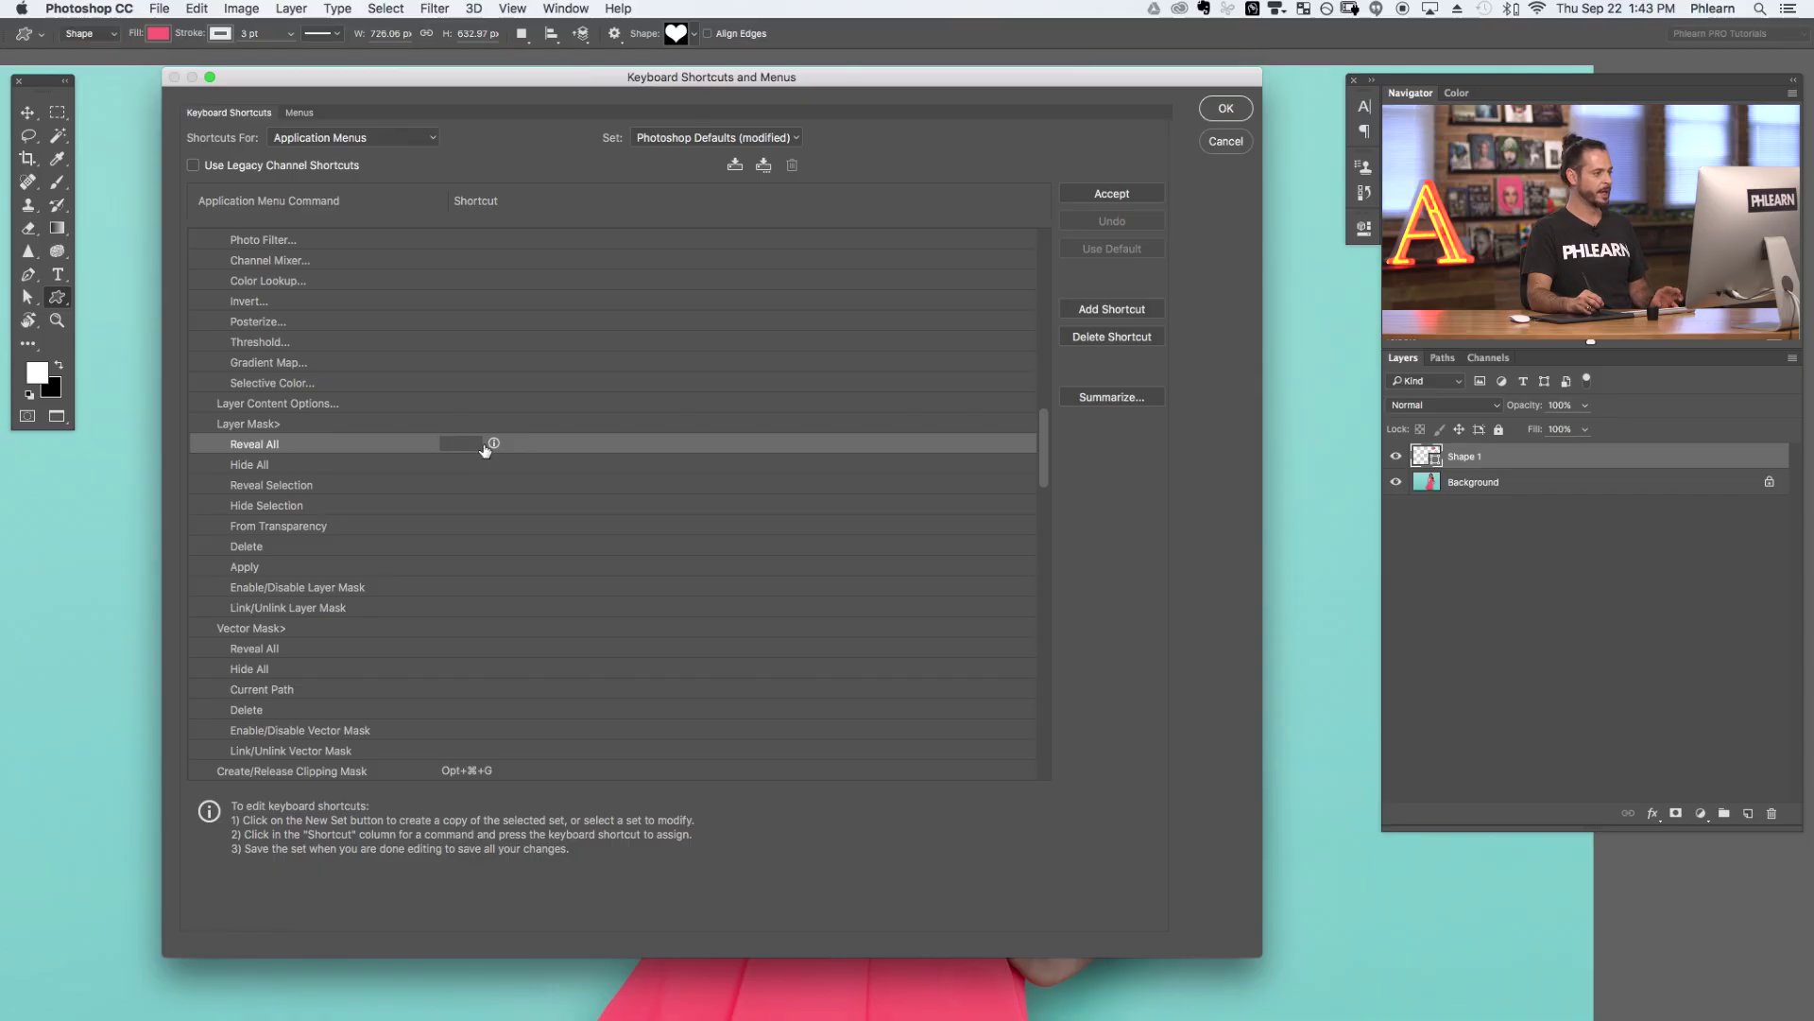
pyautogui.press('shift')
pyautogui.press('alt')
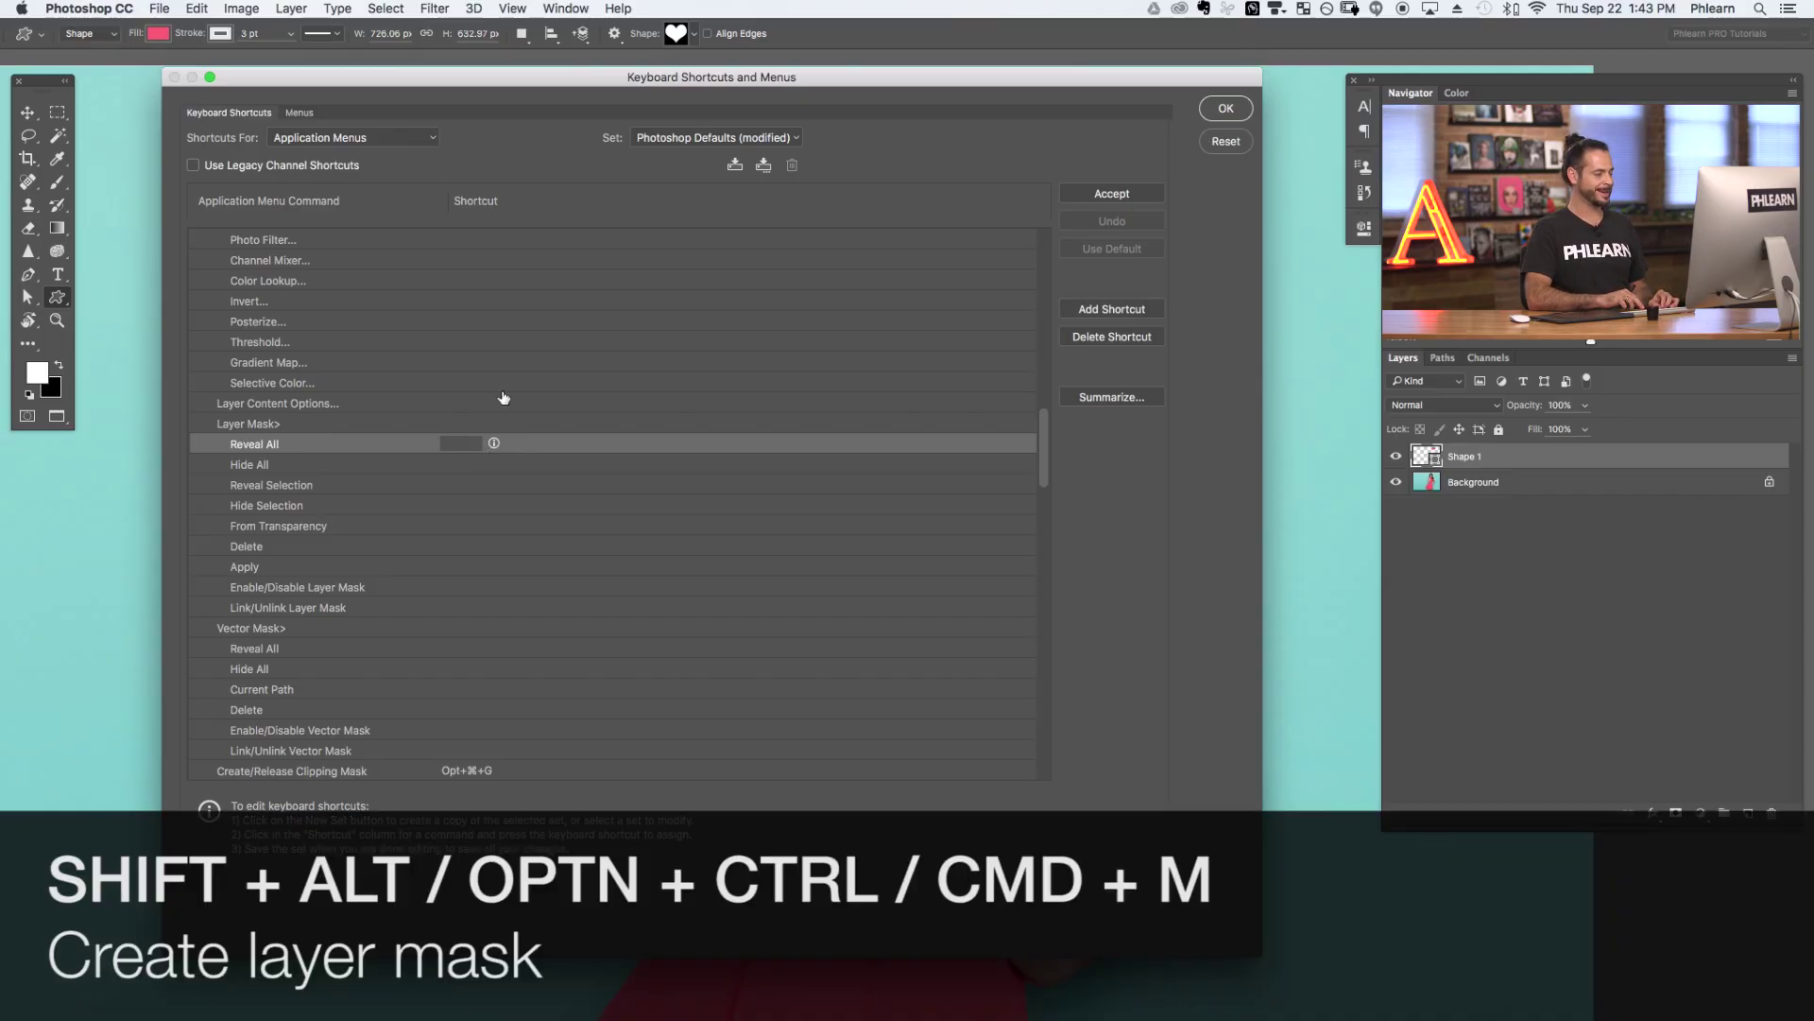
pyautogui.press('shift+alt+super+m')
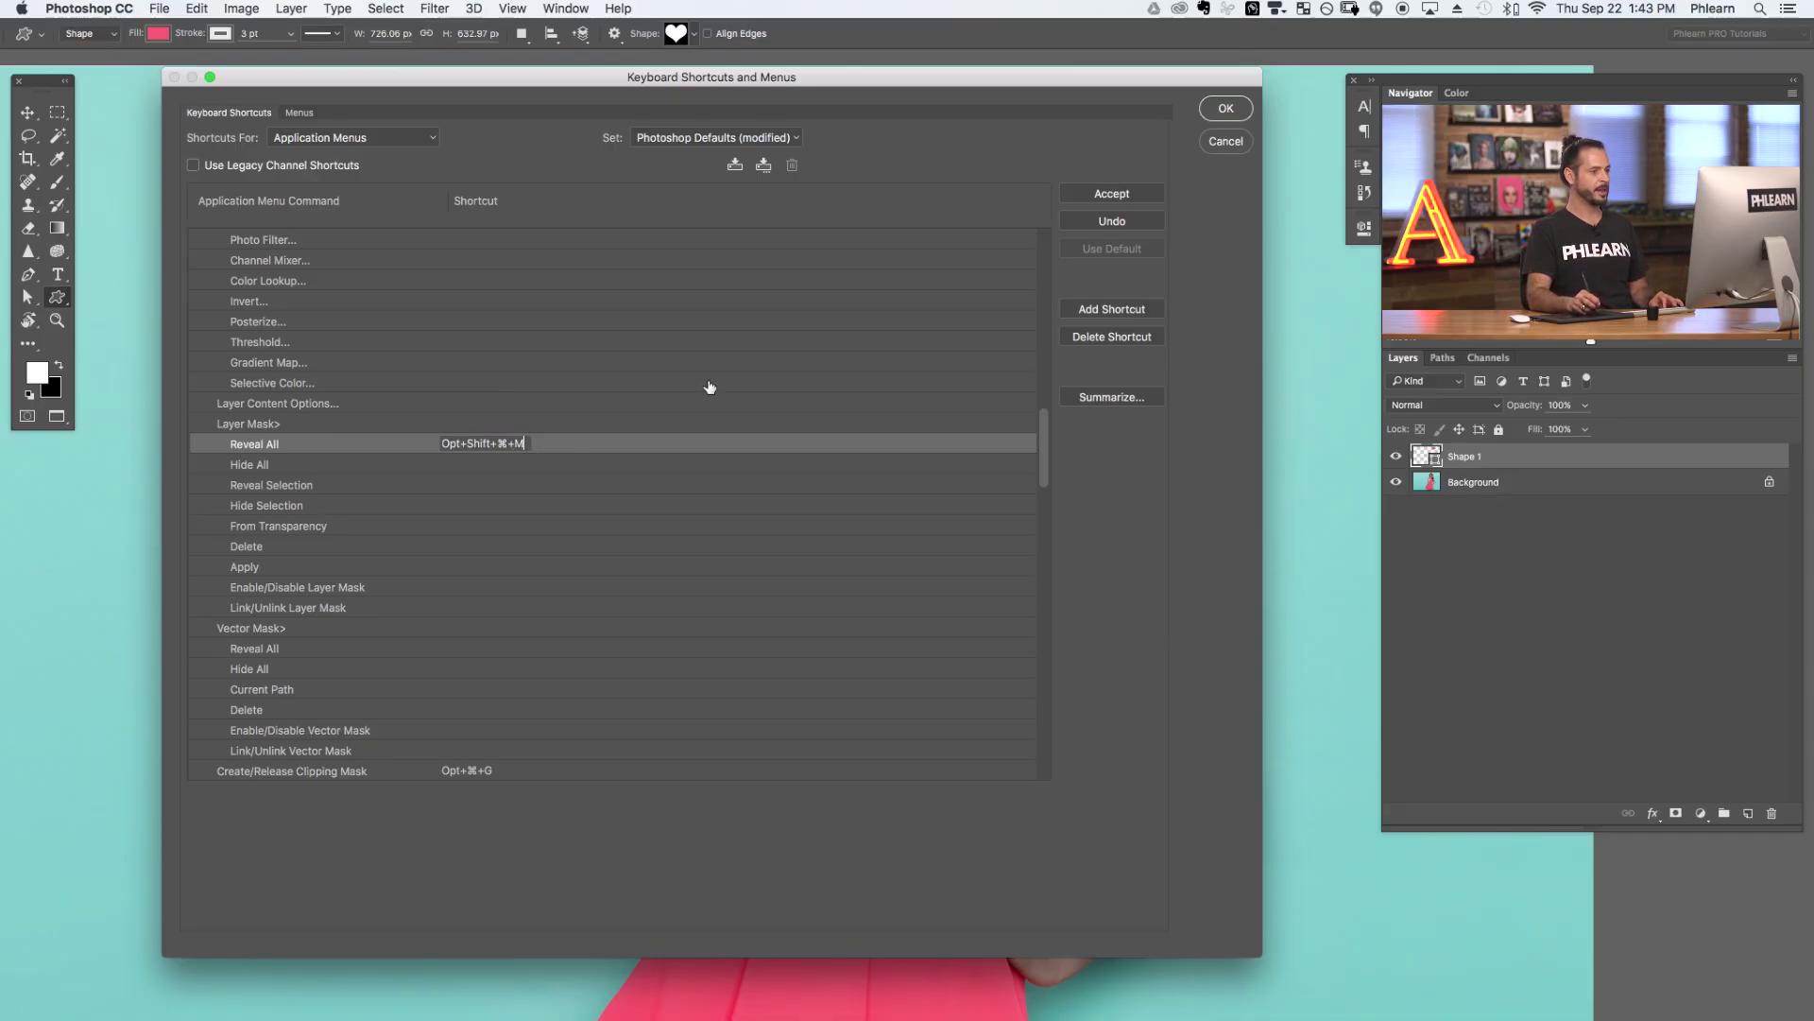
pyautogui.click(1117, 195)
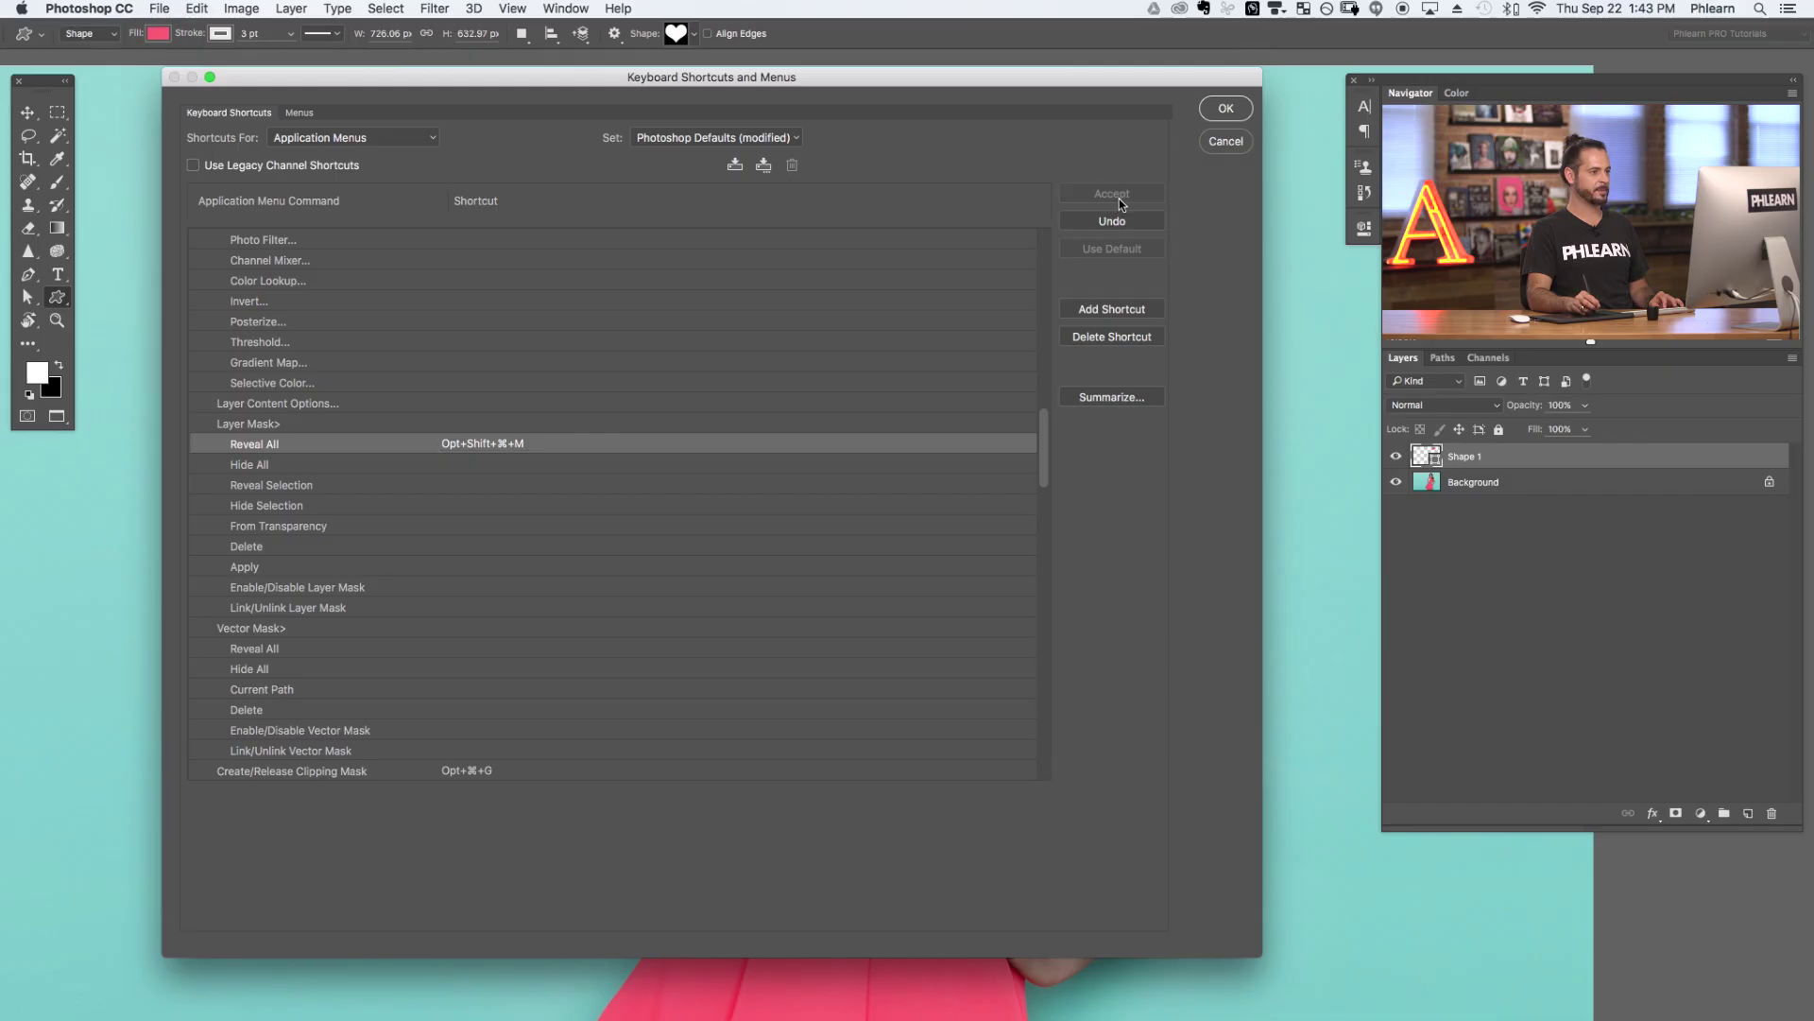
pyautogui.click(1226, 109)
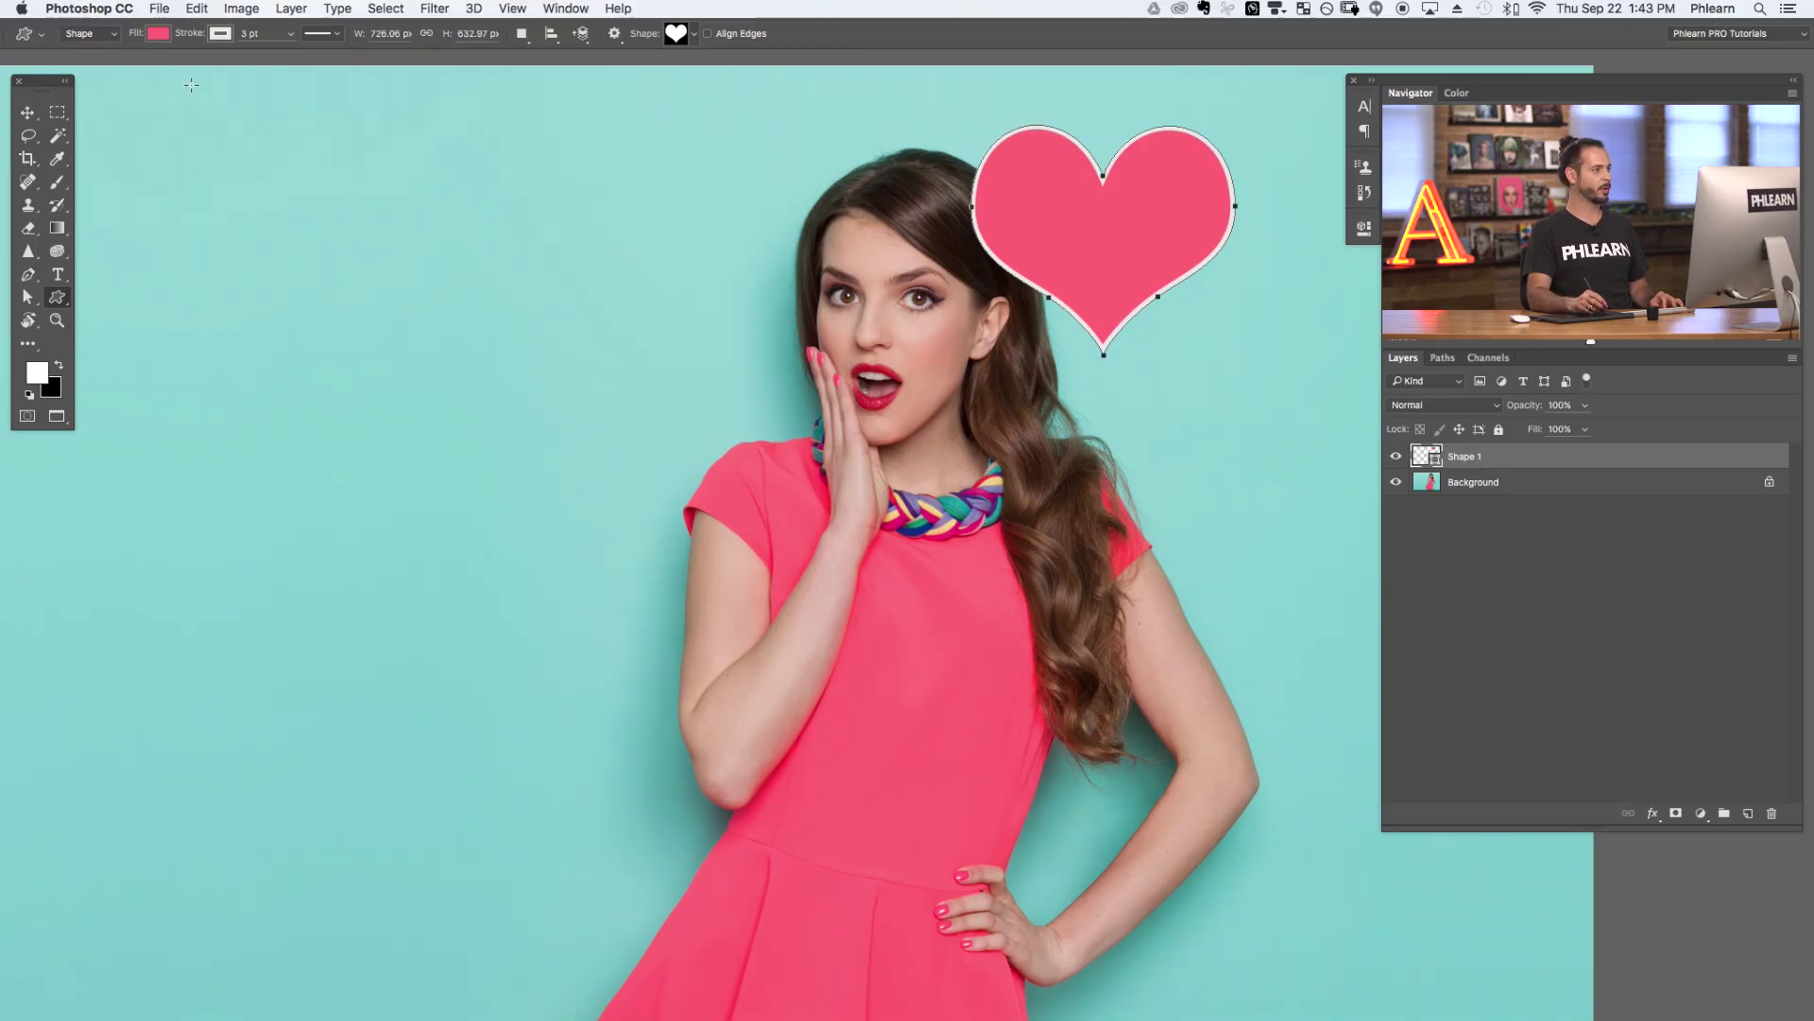
# - Add a reveal-all mask to Shape 1 and paint black over the heart's left lobe
pyautogui.click(295, 9)
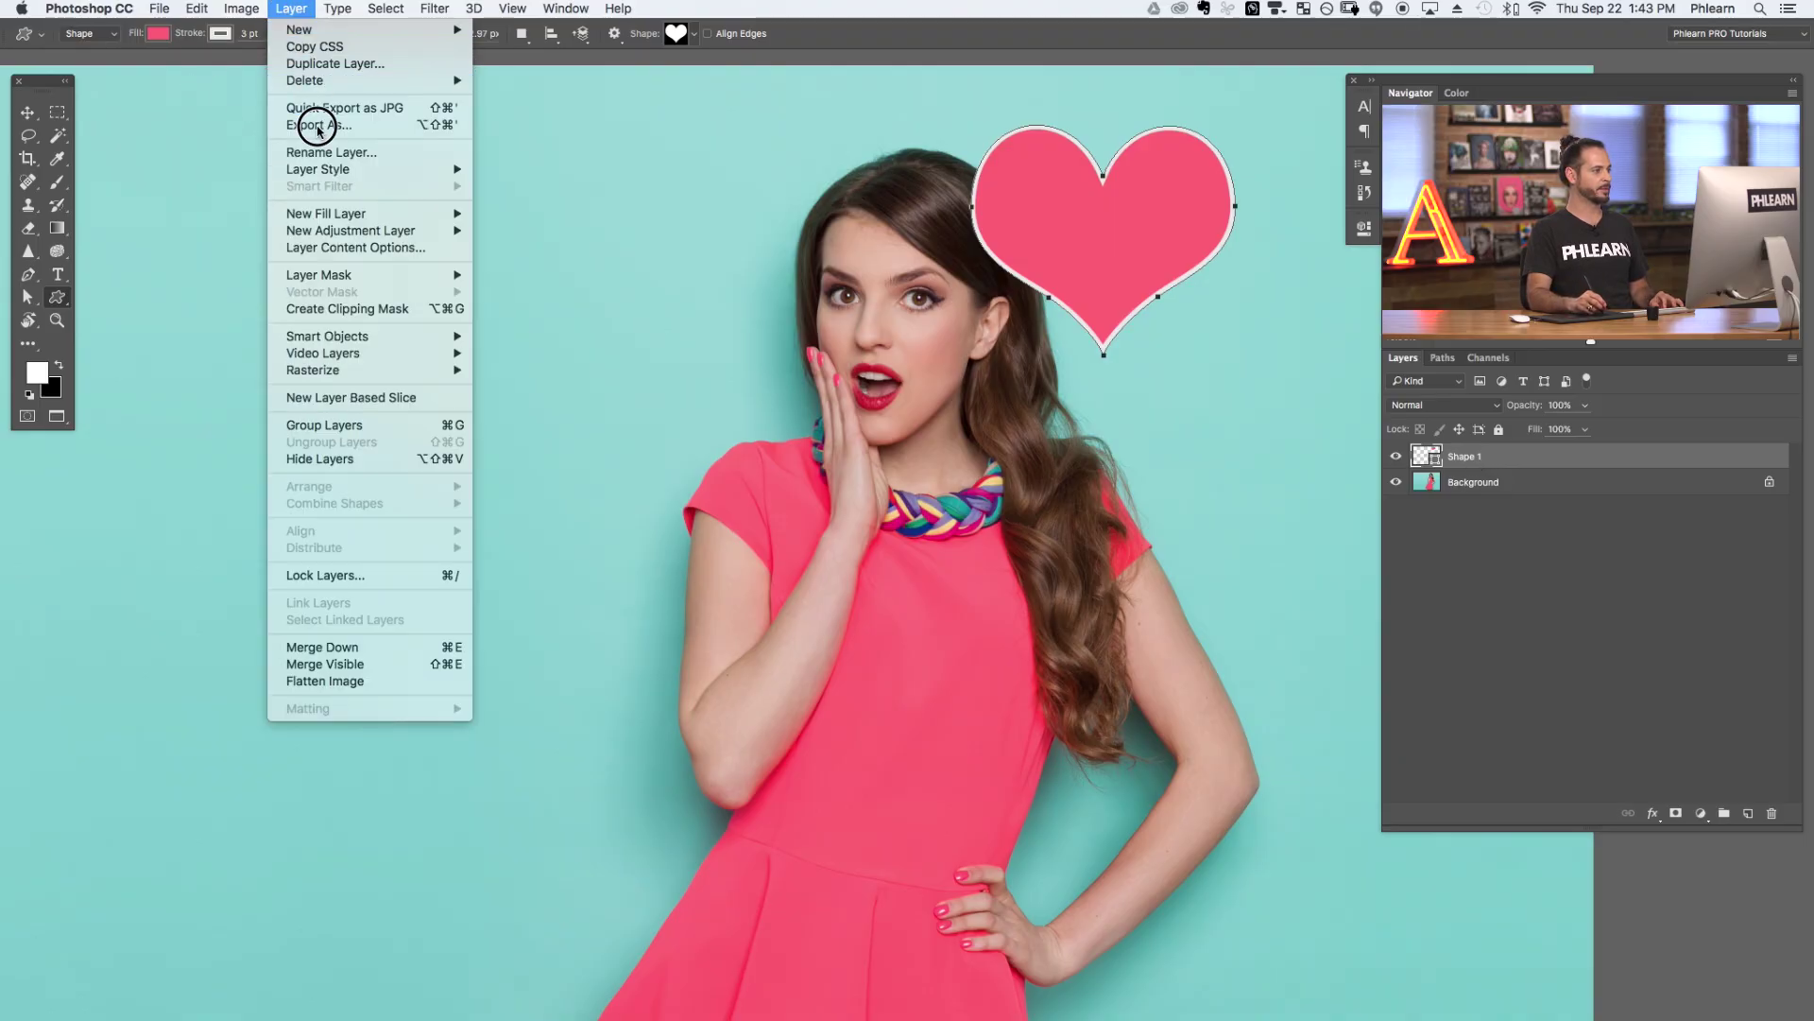
pyautogui.click(752, 228)
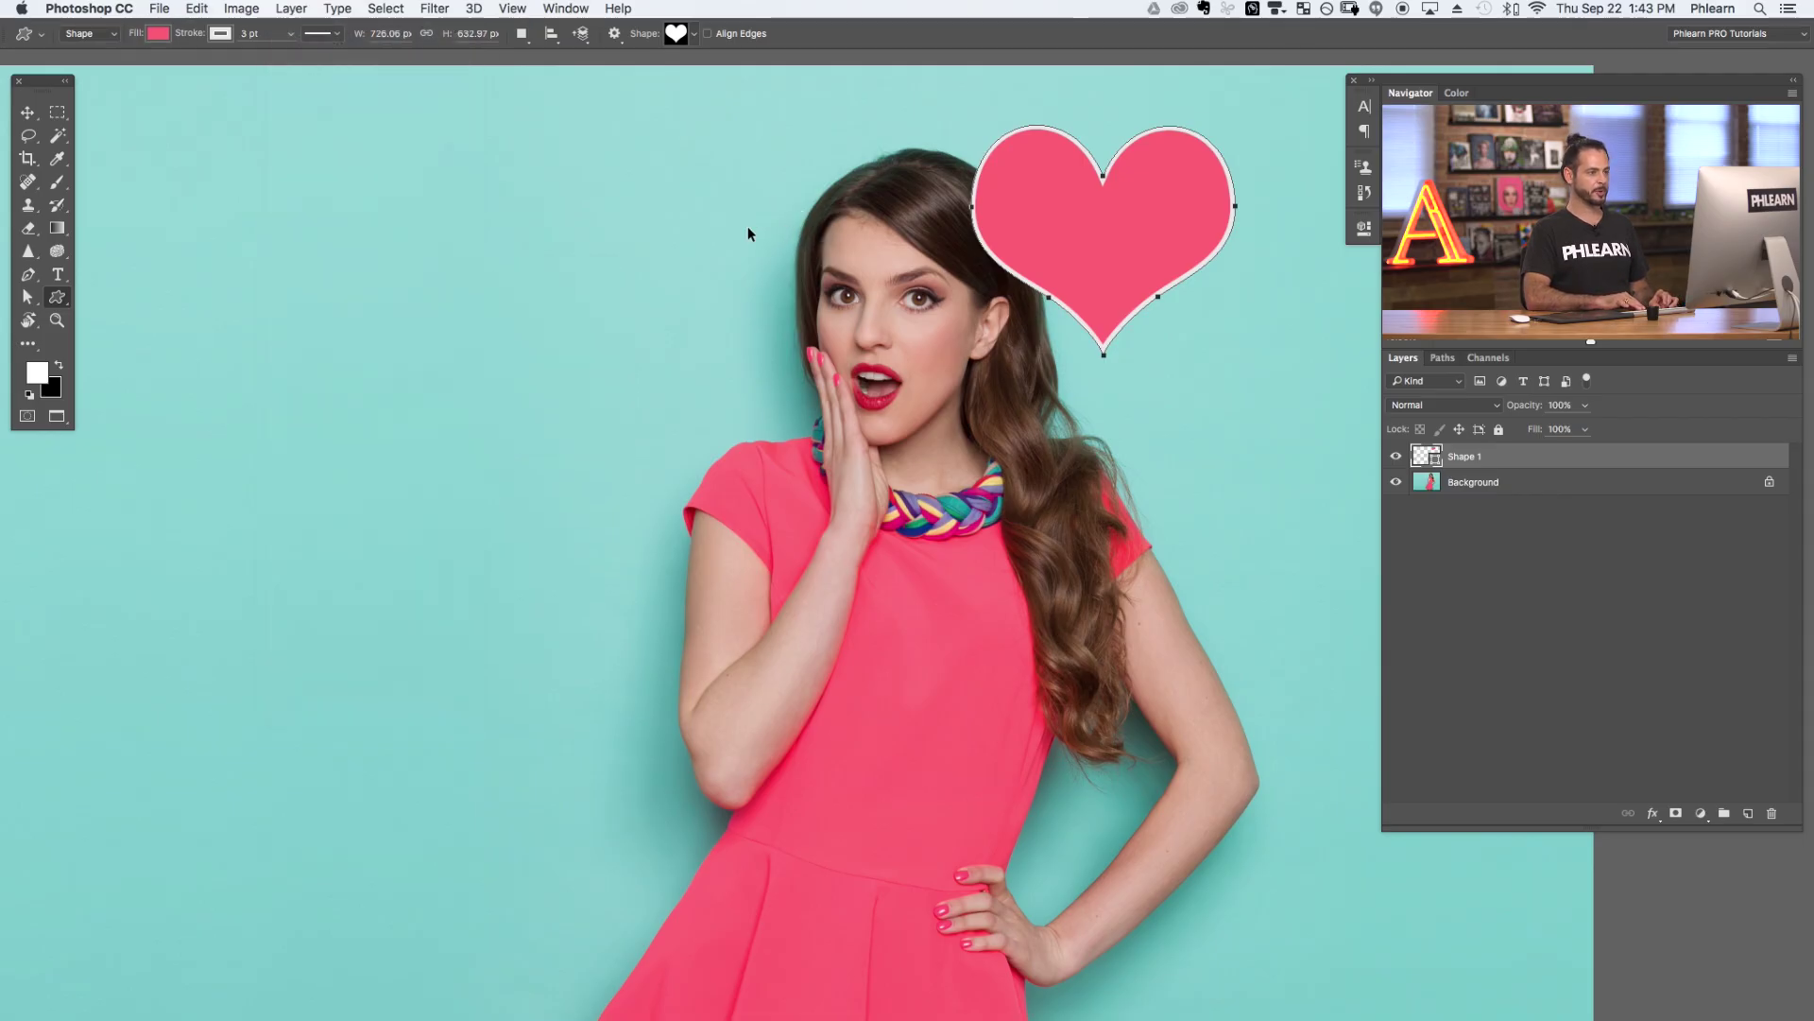
pyautogui.press('b')
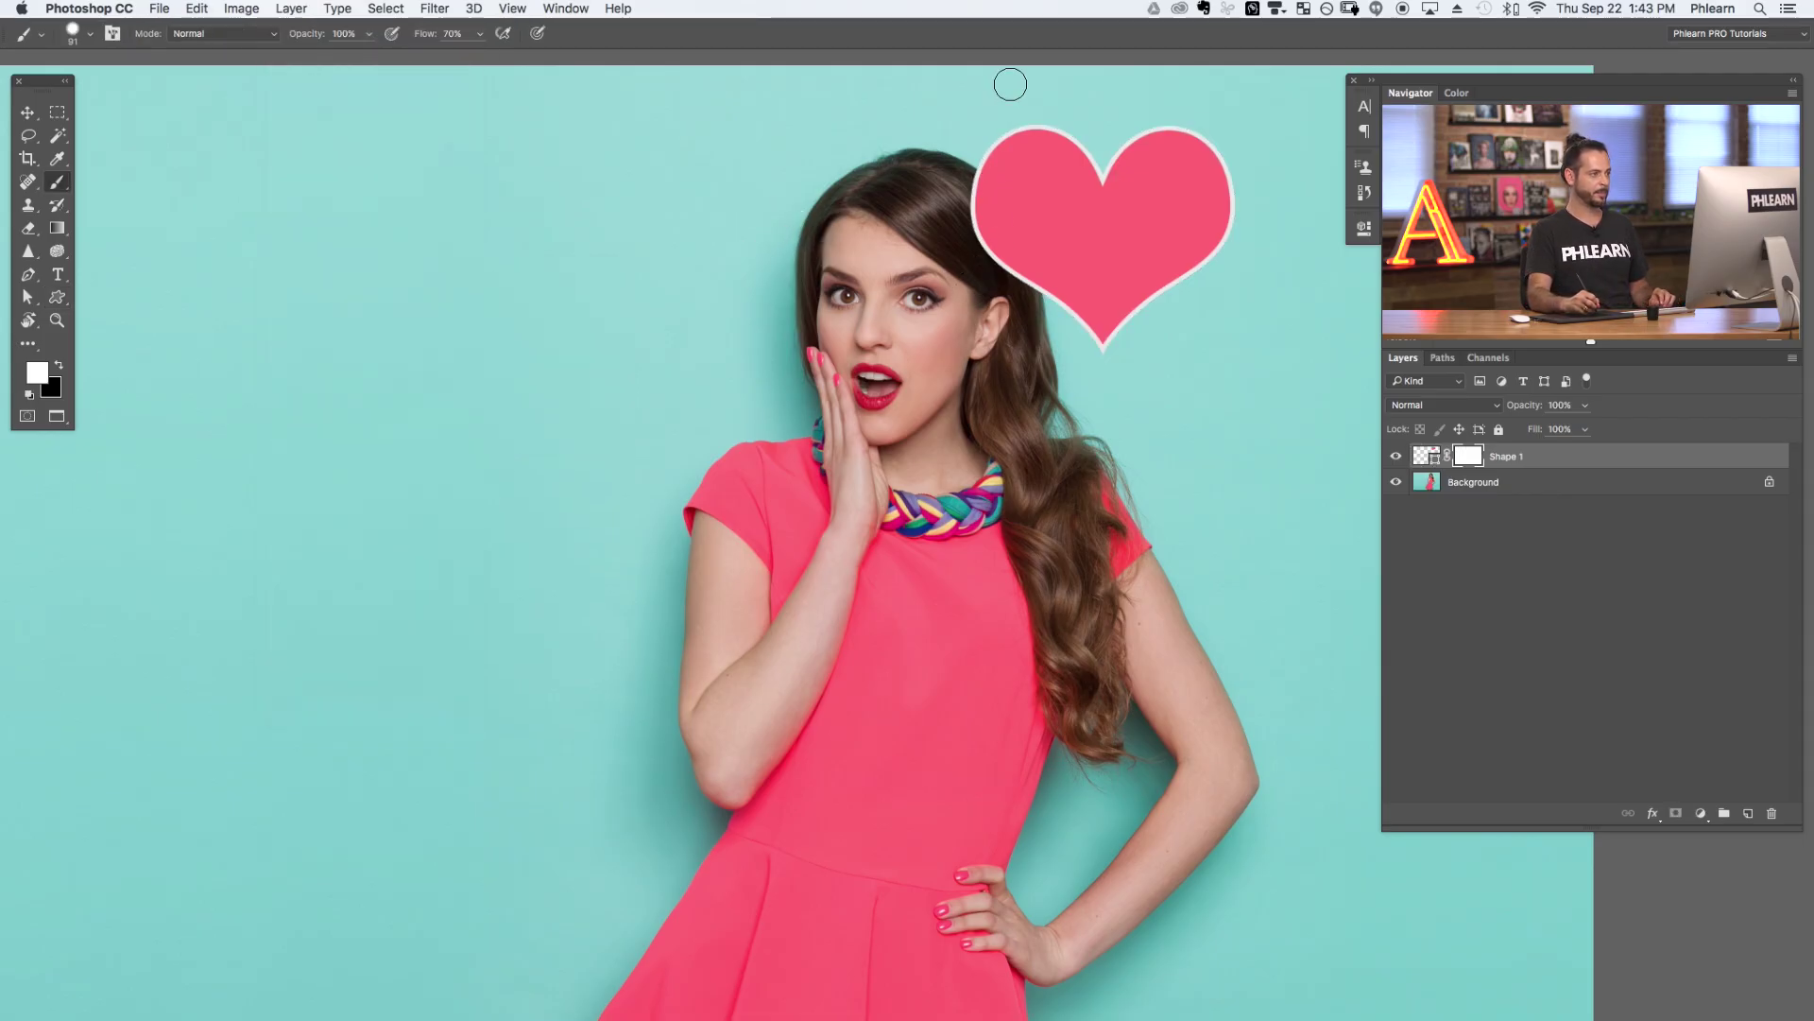
pyautogui.press('x')
pyautogui.moveTo(1000, 190)
pyautogui.mouseDown()
pyautogui.moveTo(996, 243)
pyautogui.moveTo(984, 203)
pyautogui.moveTo(1004, 268)
pyautogui.moveTo(976, 192)
pyautogui.moveTo(1021, 278)
pyautogui.mouseUp()
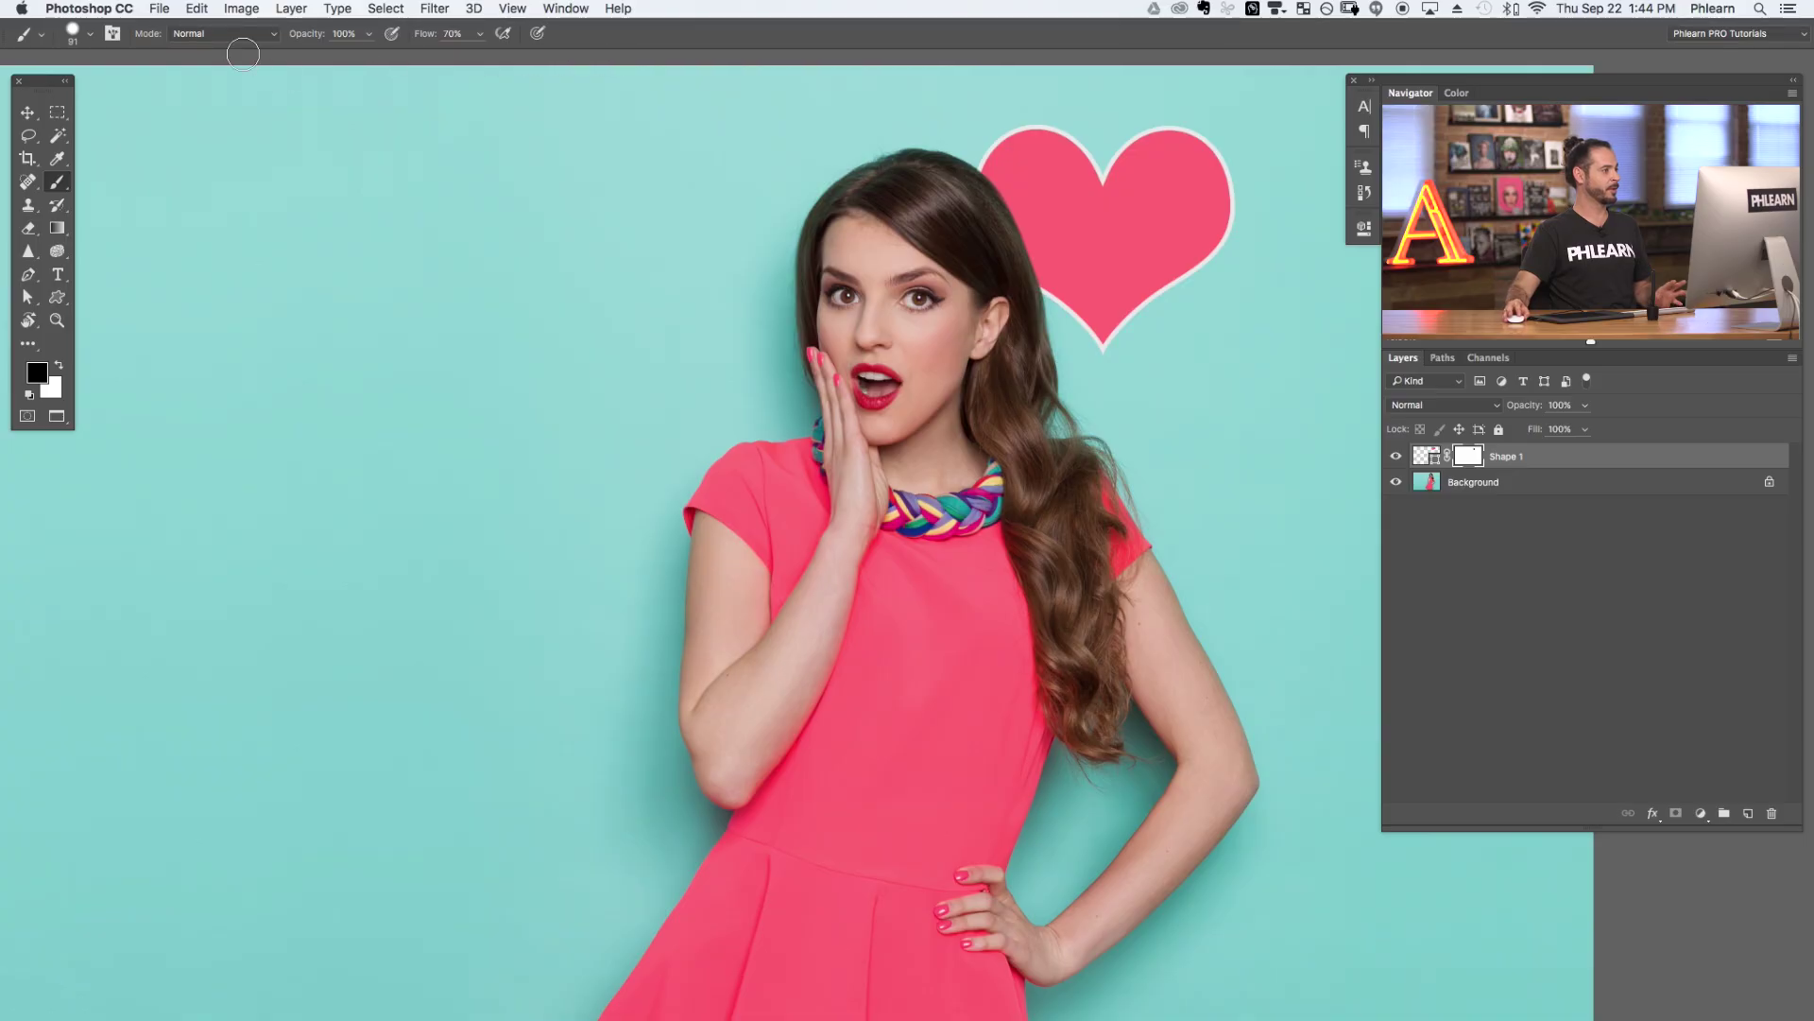
# - Pan toward the face and heart, then open Save for Web with the whole image fitted in the preview
pyautogui.click(159, 9)
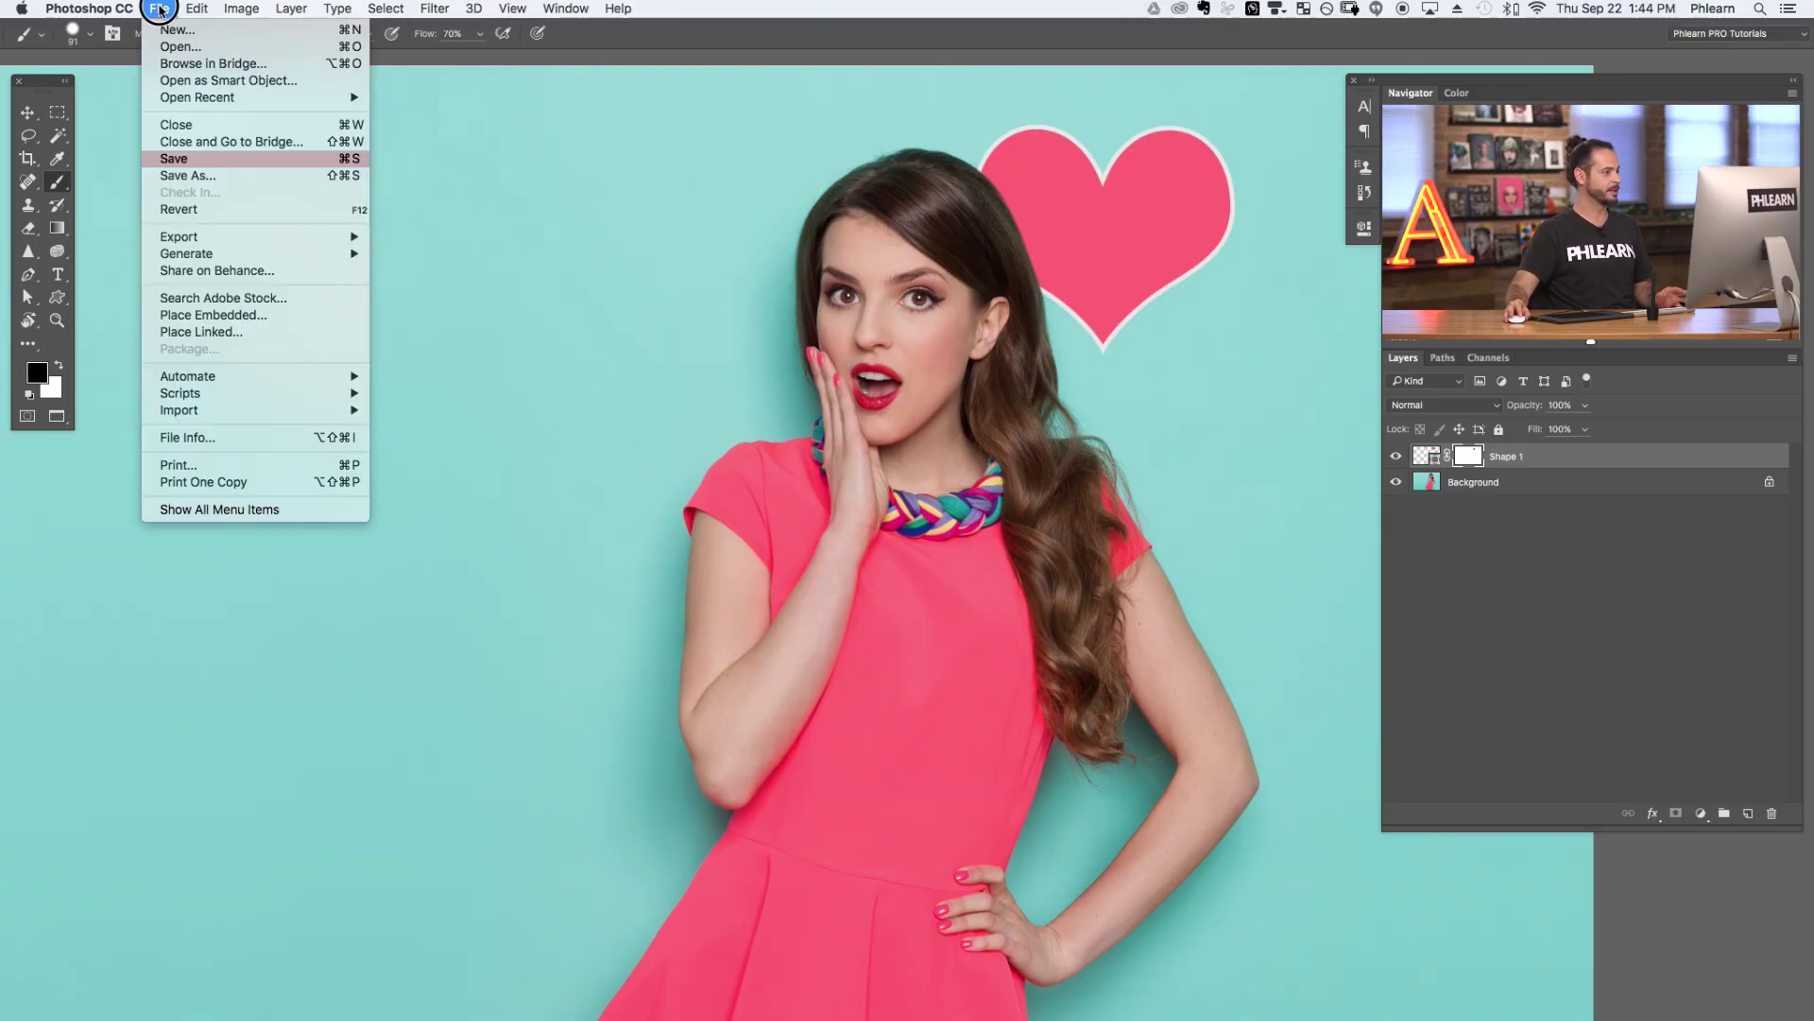
pyautogui.moveTo(252, 236)
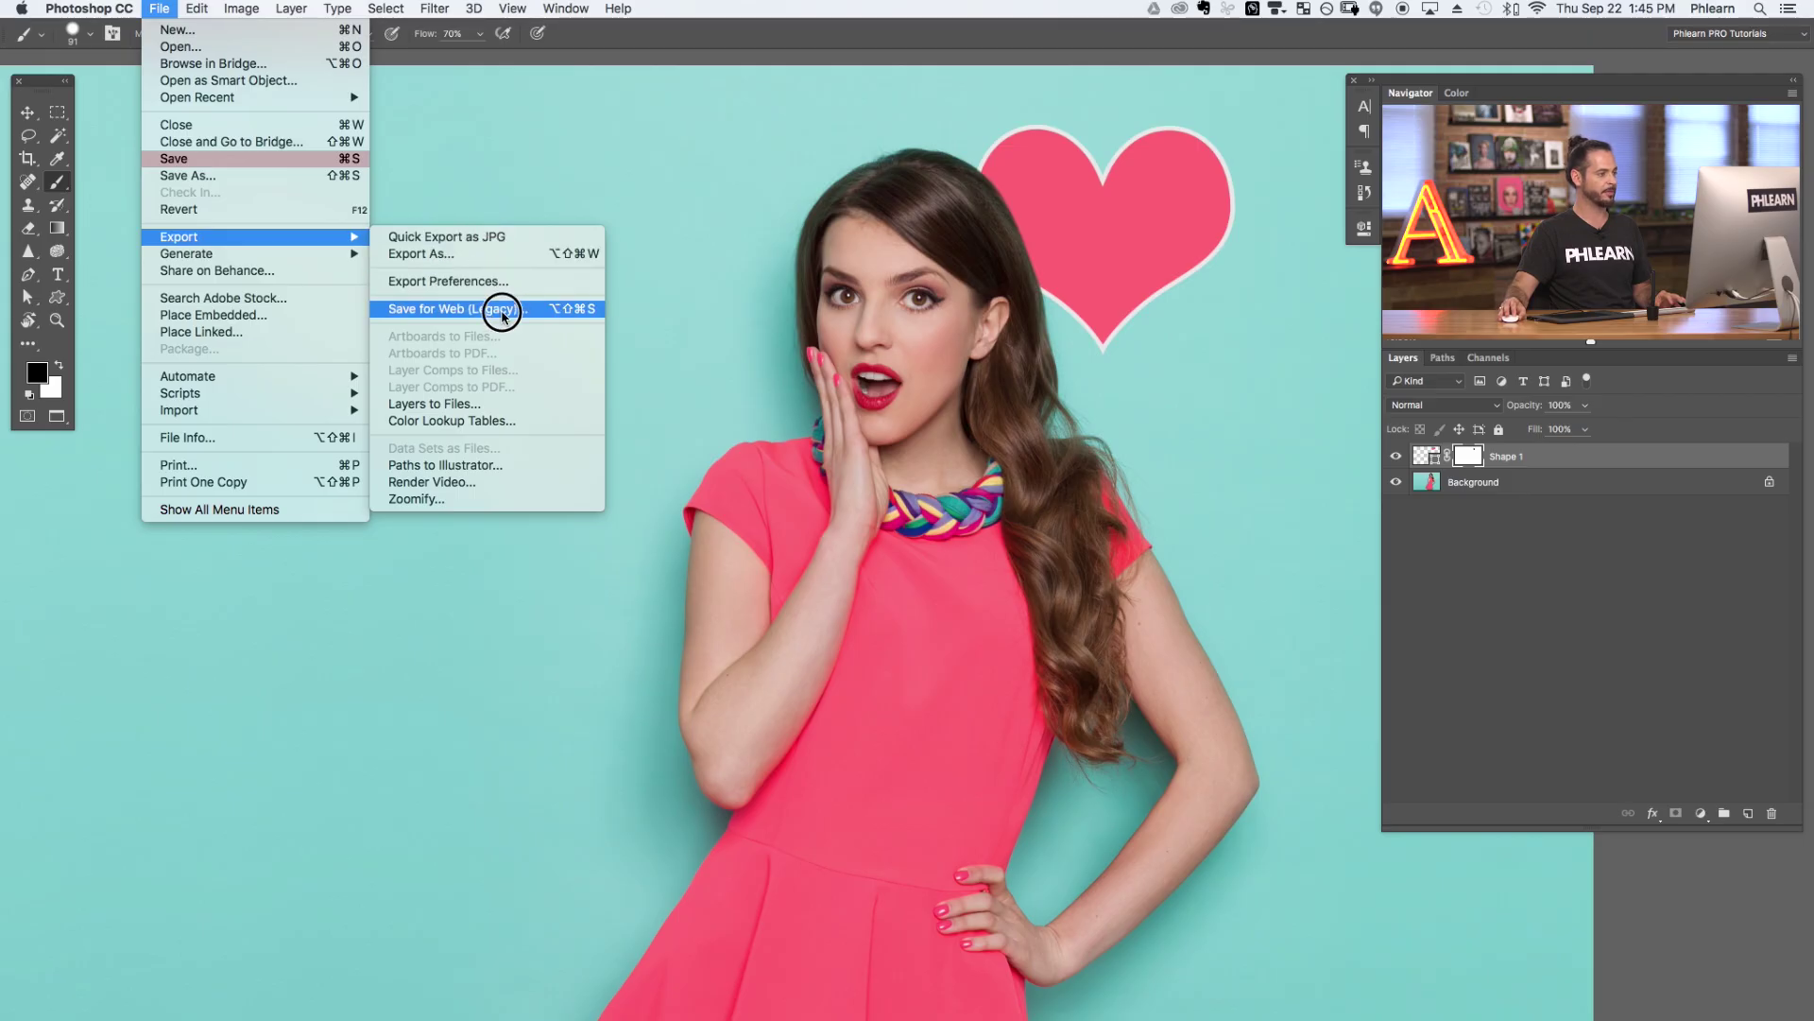
pyautogui.click(666, 56)
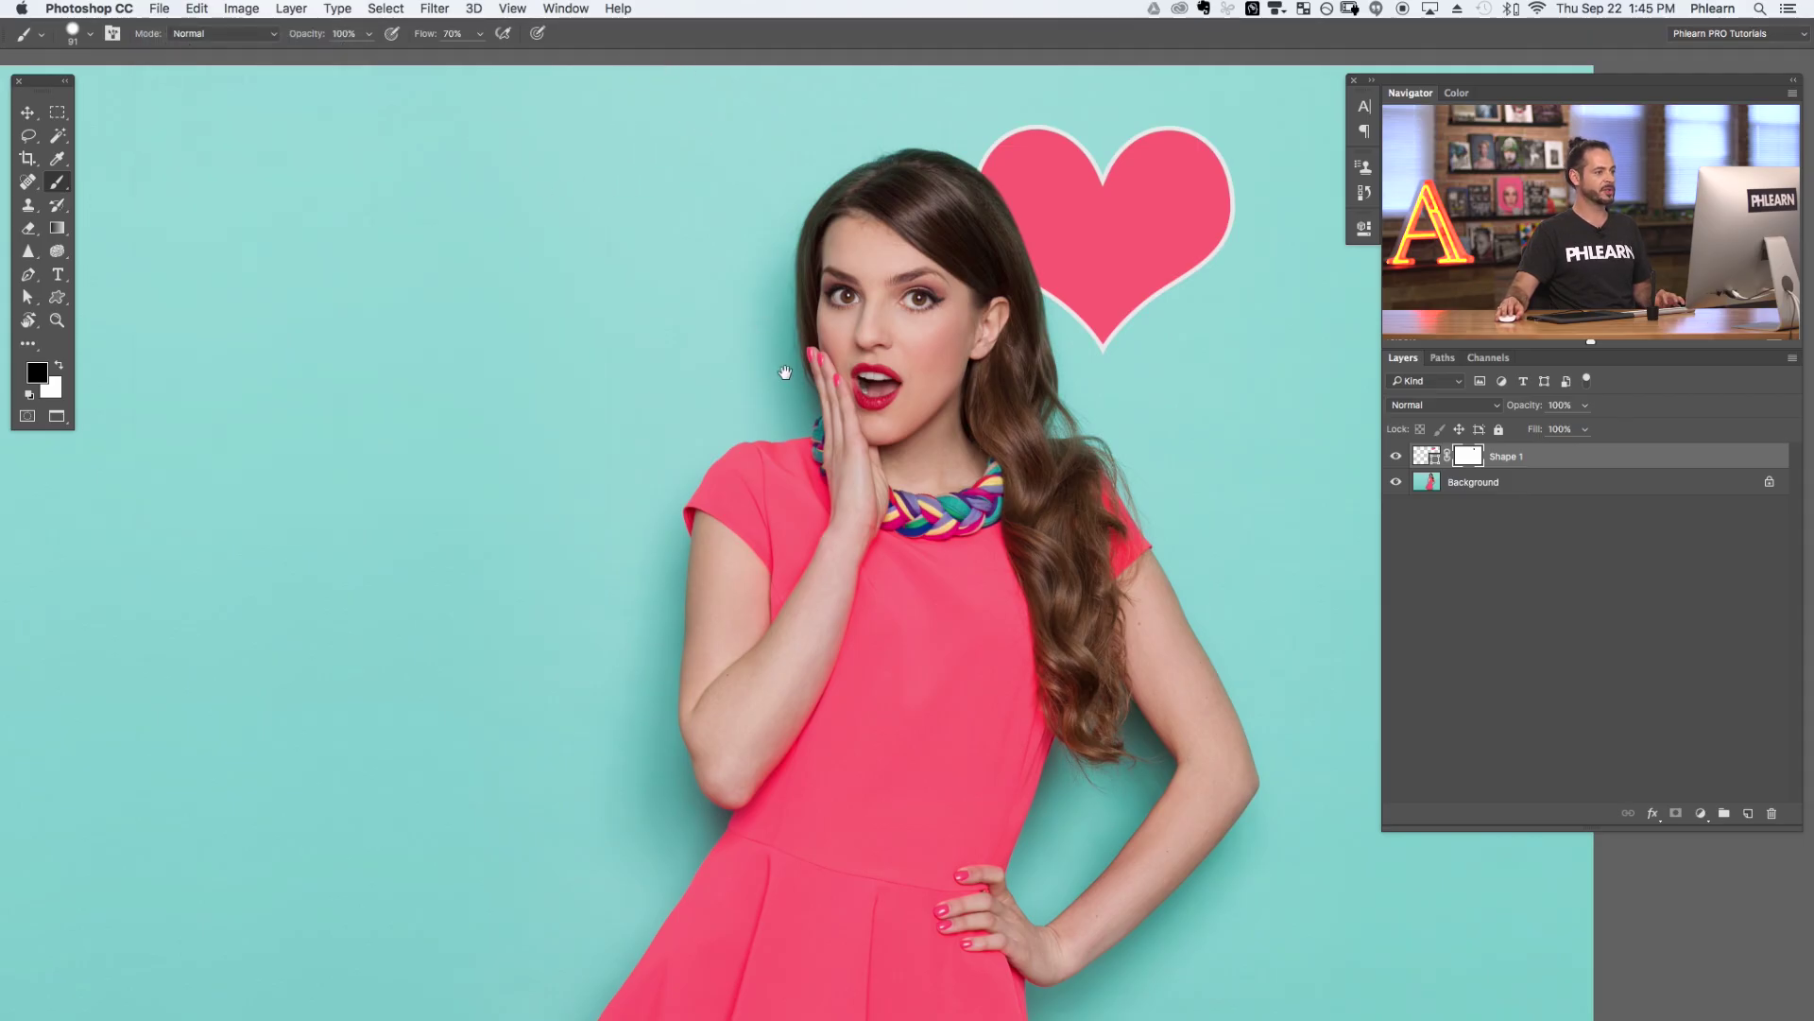
pyautogui.moveTo(781, 372); pyautogui.dragTo(683, 413)
pyautogui.scroll(5, 684, 413)
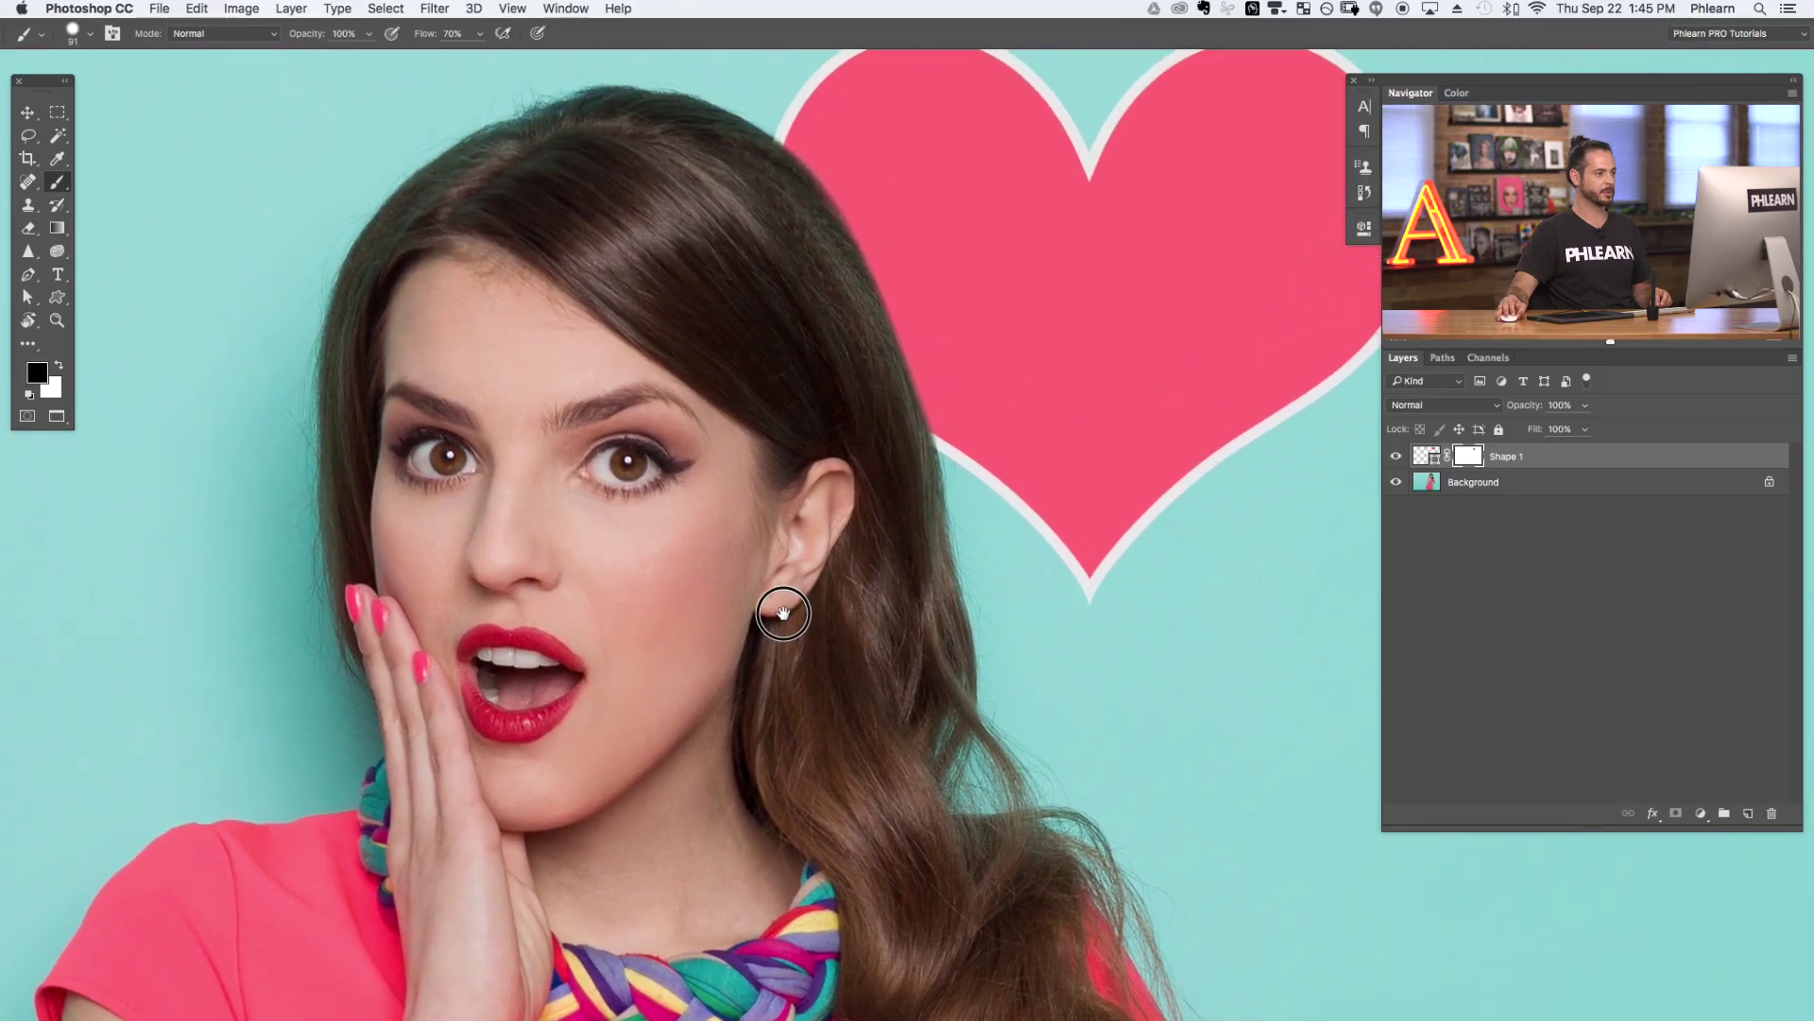
pyautogui.scroll(-2, 764, 620)
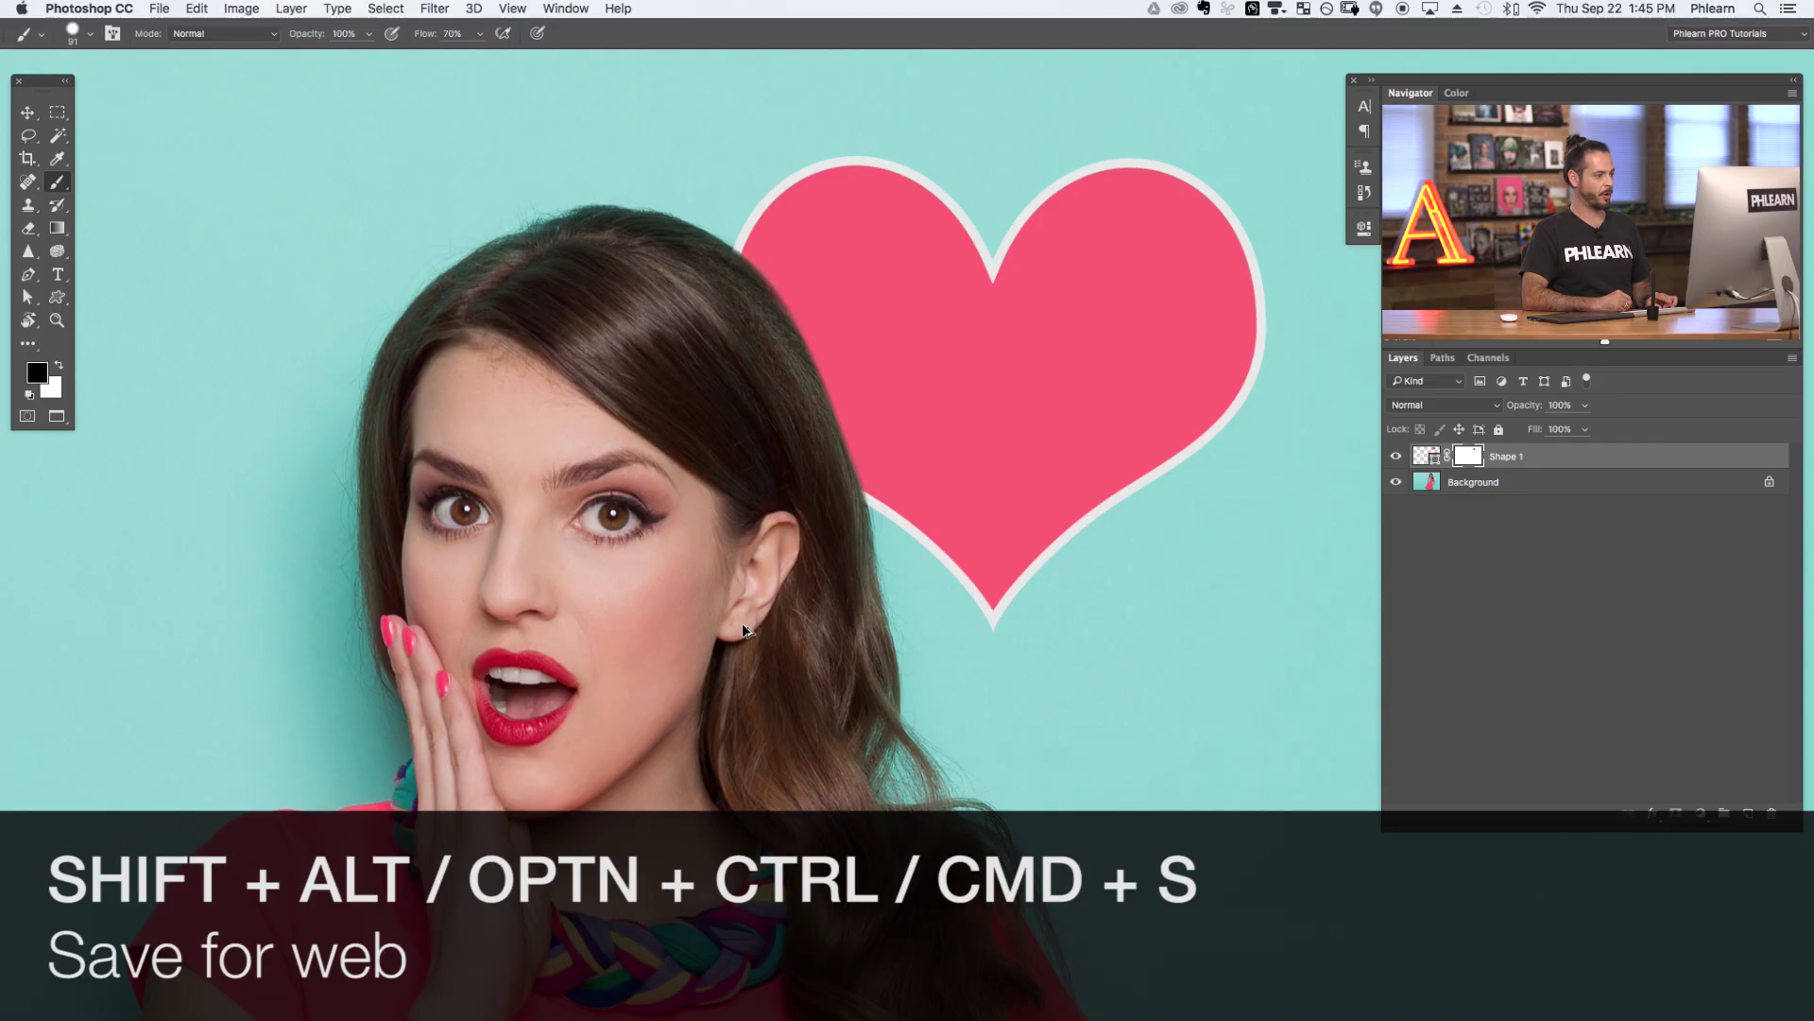
pyautogui.press('shift+alt+super+s')
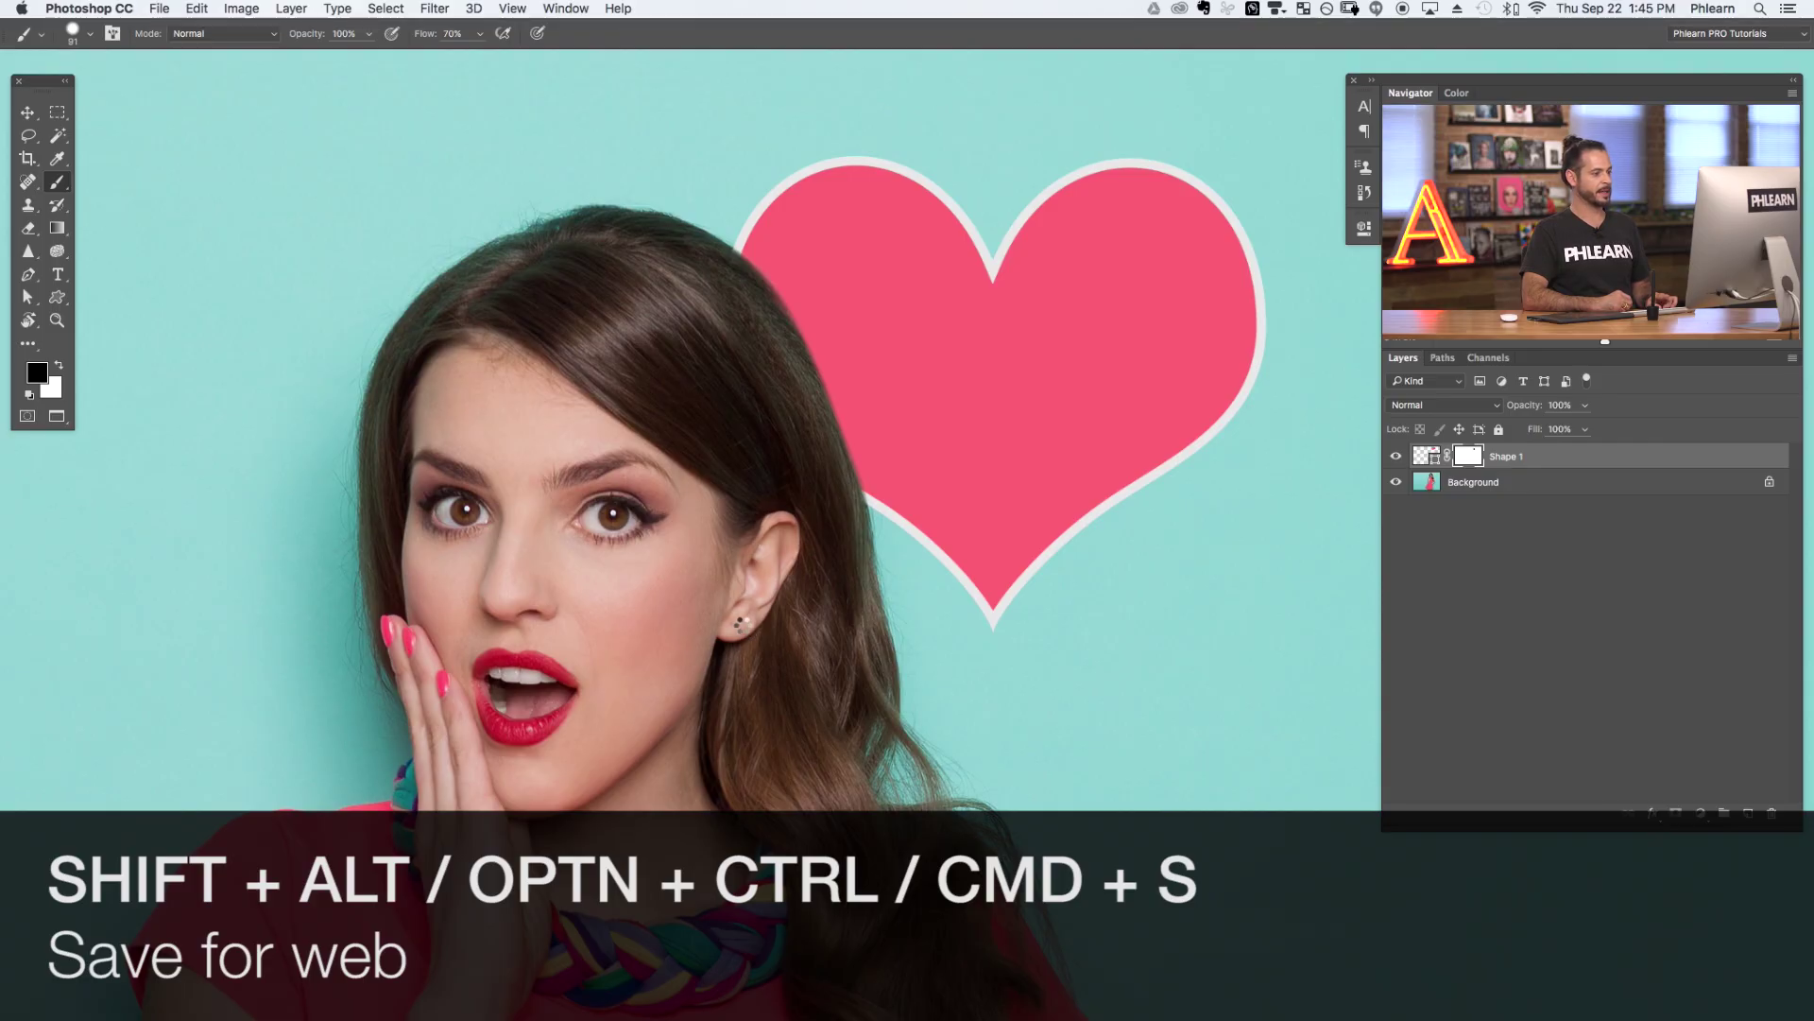
pyautogui.press('super+minus')
pyautogui.press('super+minus')
pyautogui.press('super+minus')
pyautogui.press('super+minus')
pyautogui.press('super+minus')
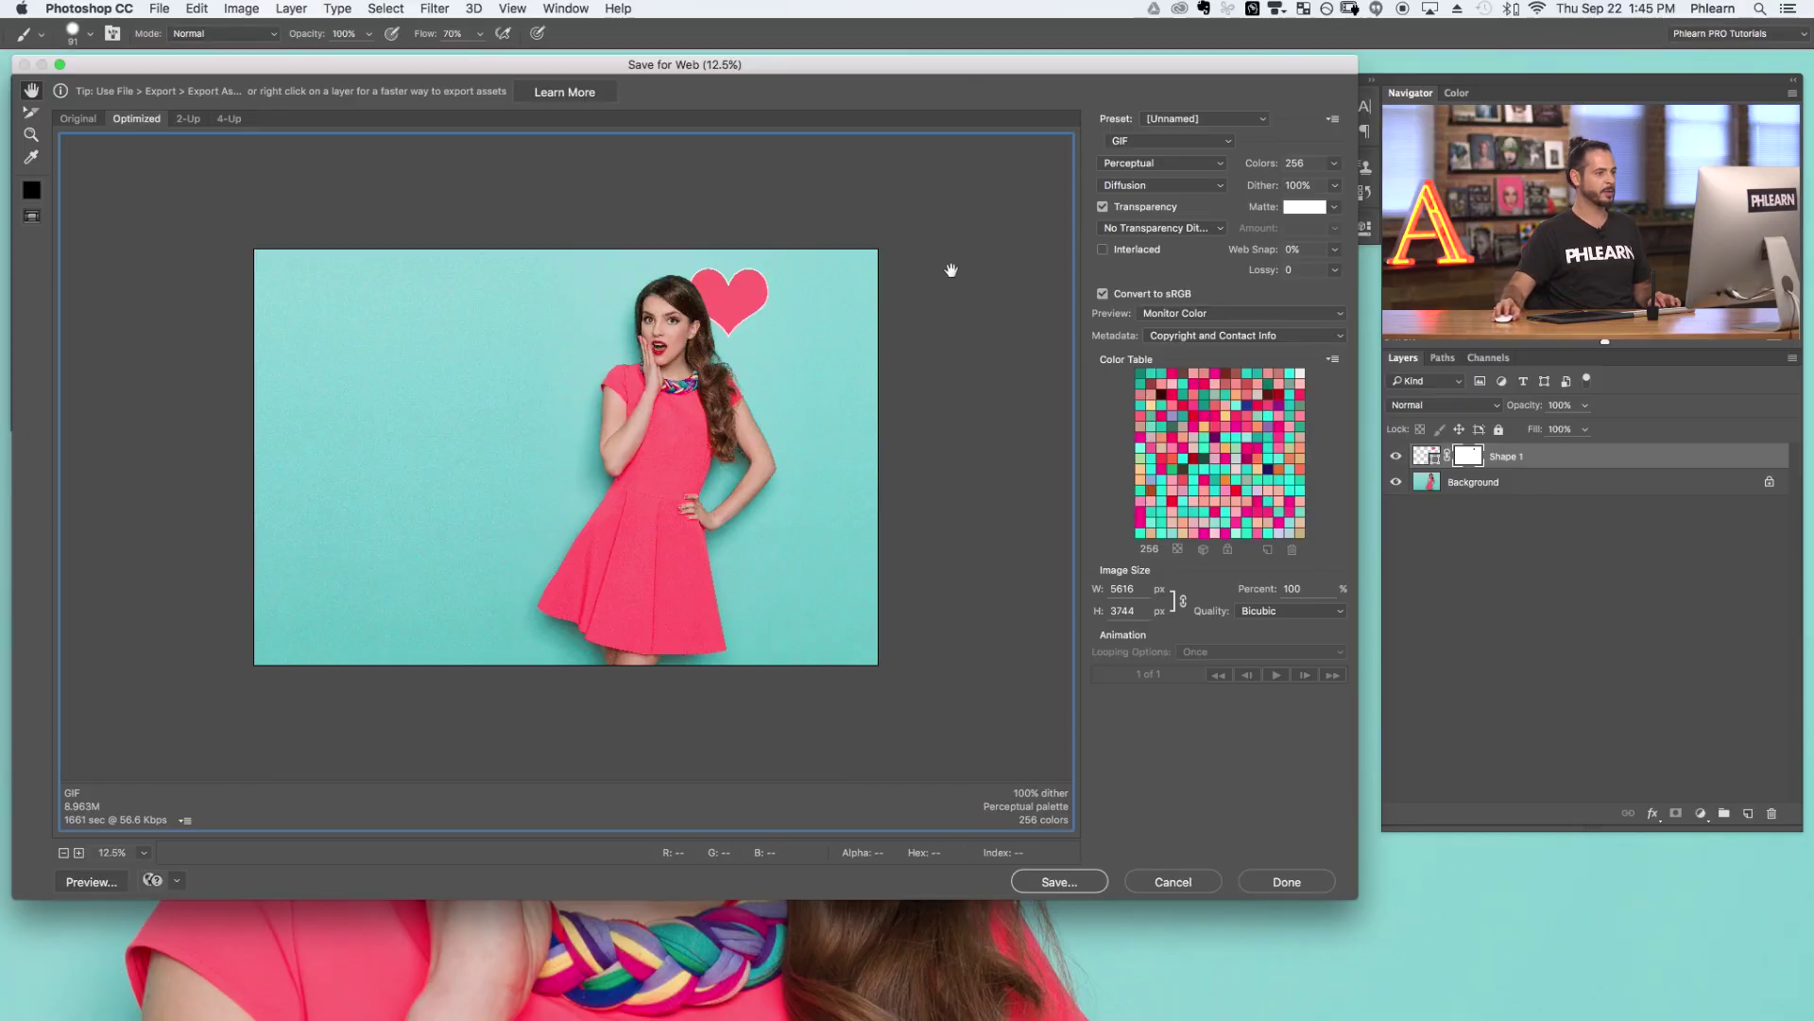
# - Set the export format to JPEG and the image width to 1200 px
pyautogui.click(1136, 141)
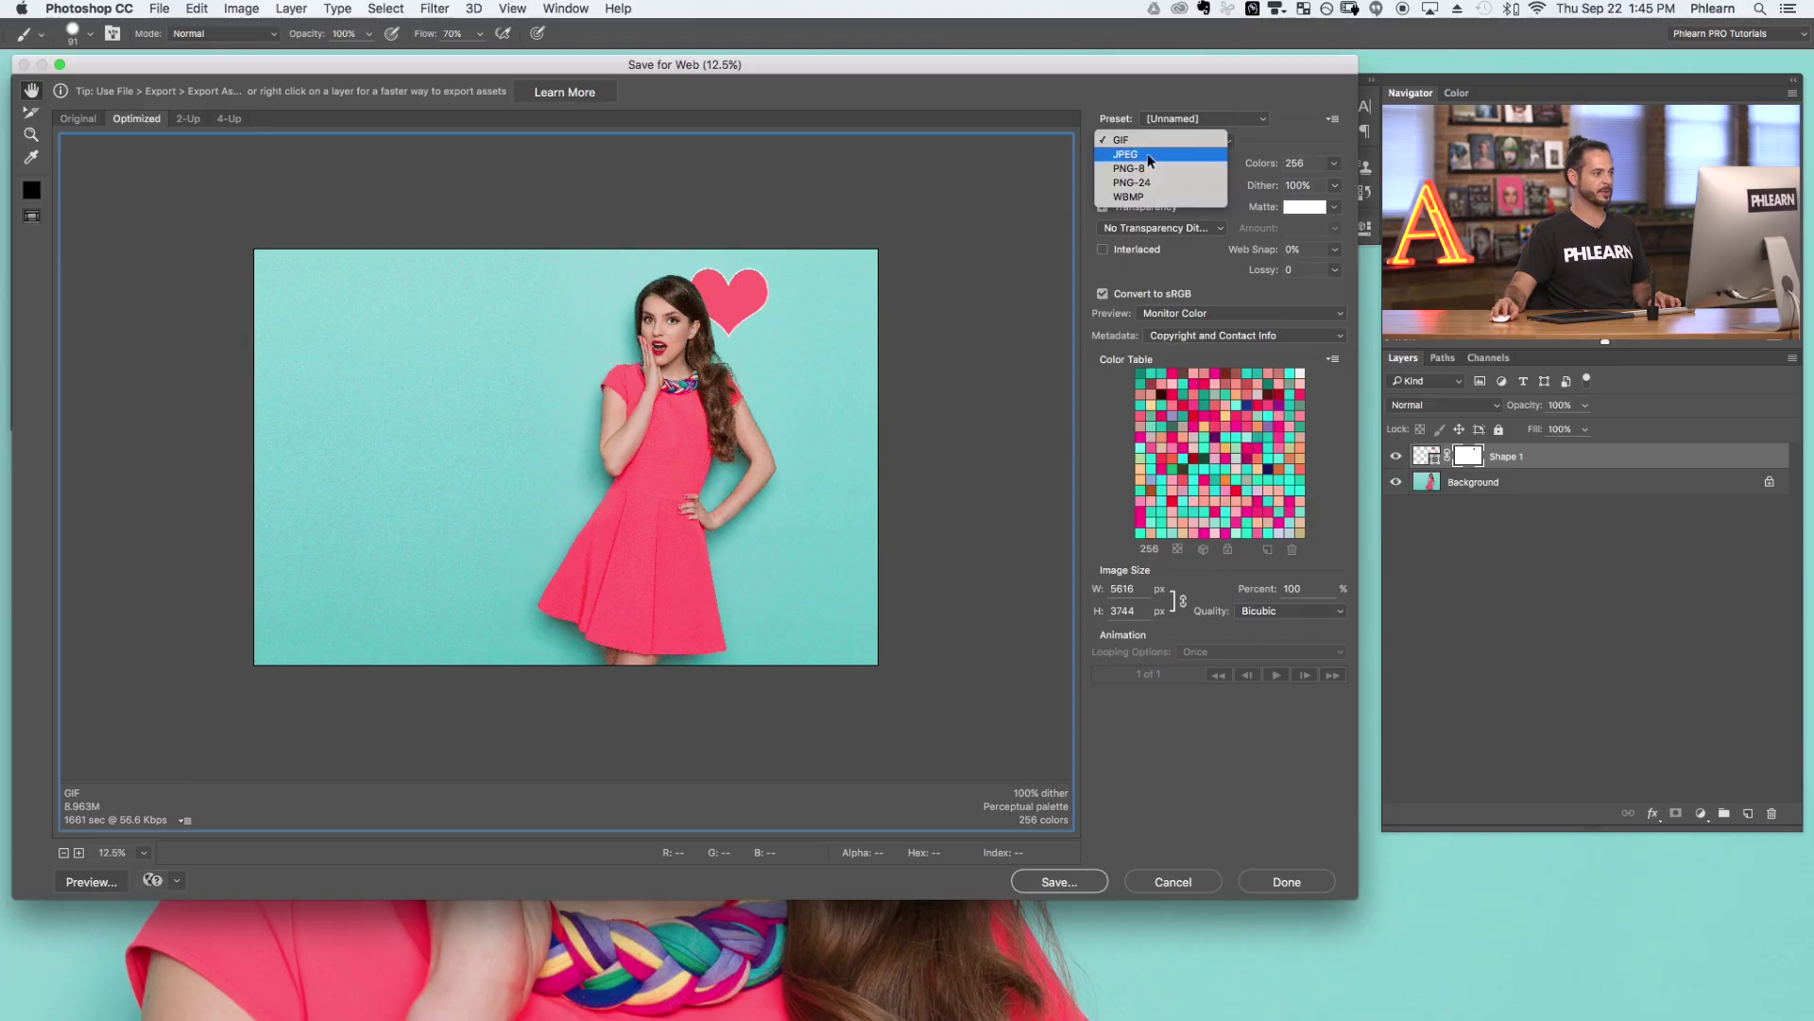
pyautogui.press('Escape')
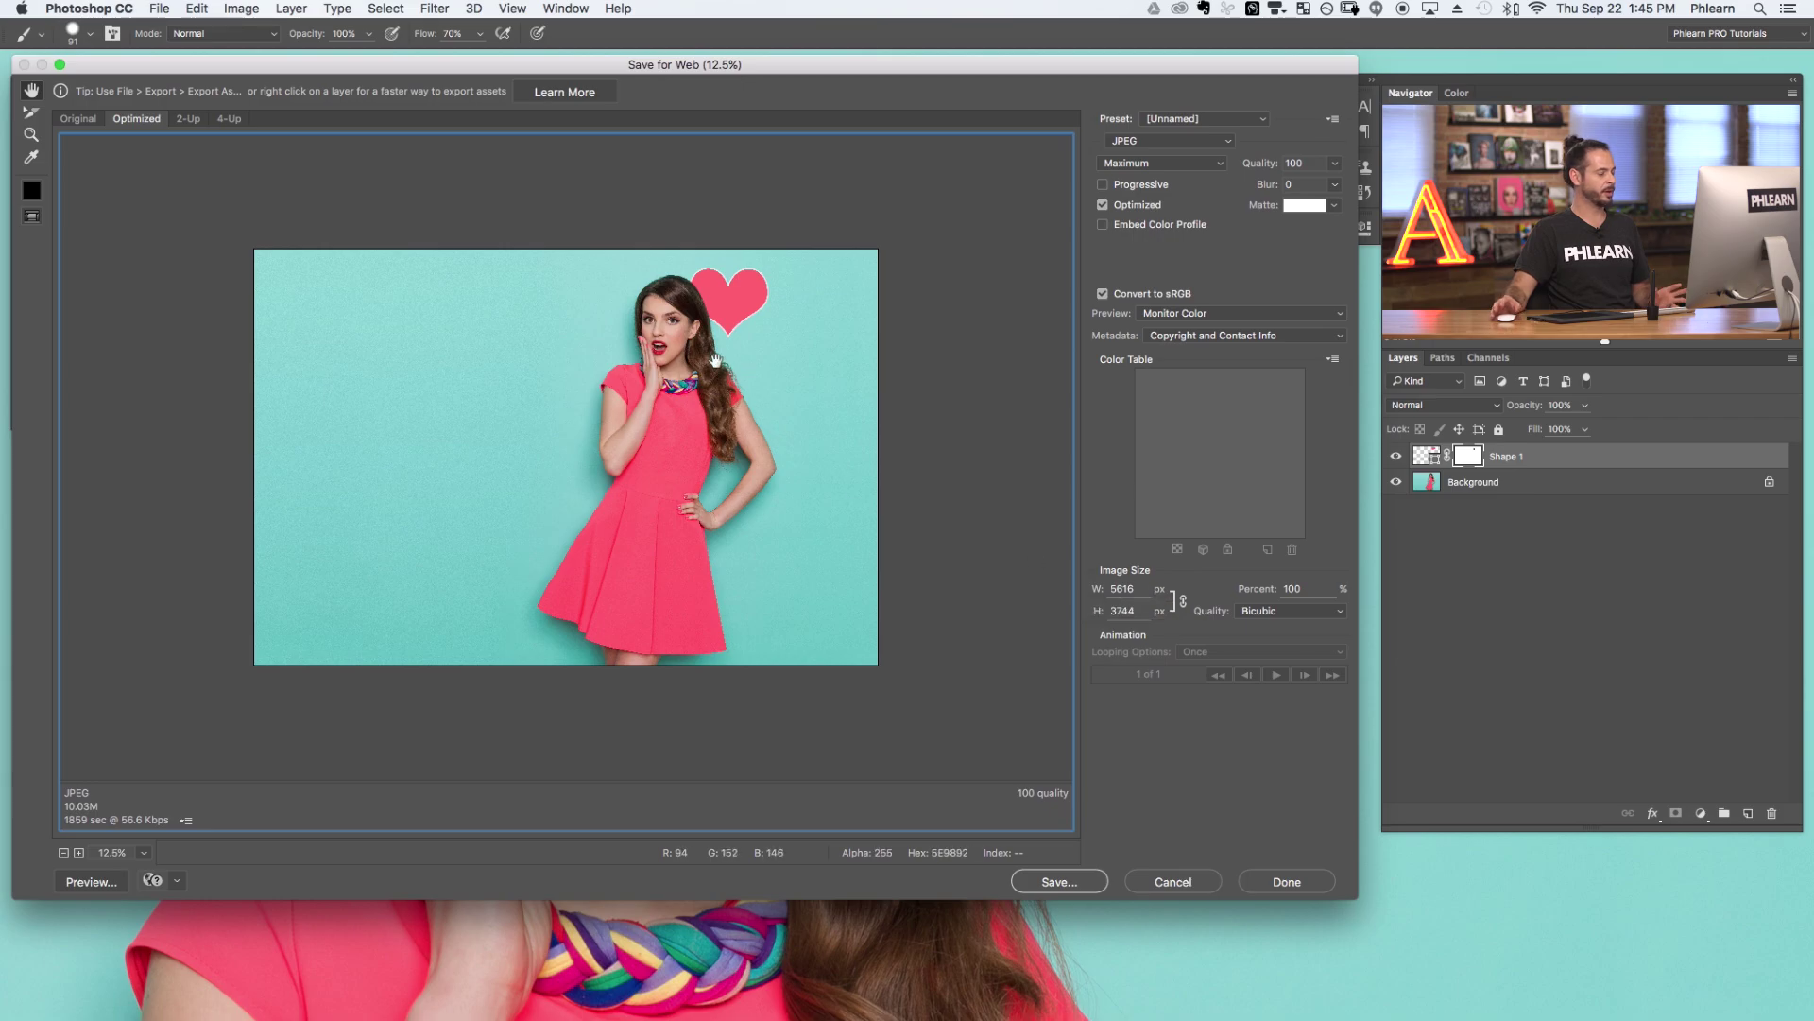
pyautogui.doubleClick(1134, 589)
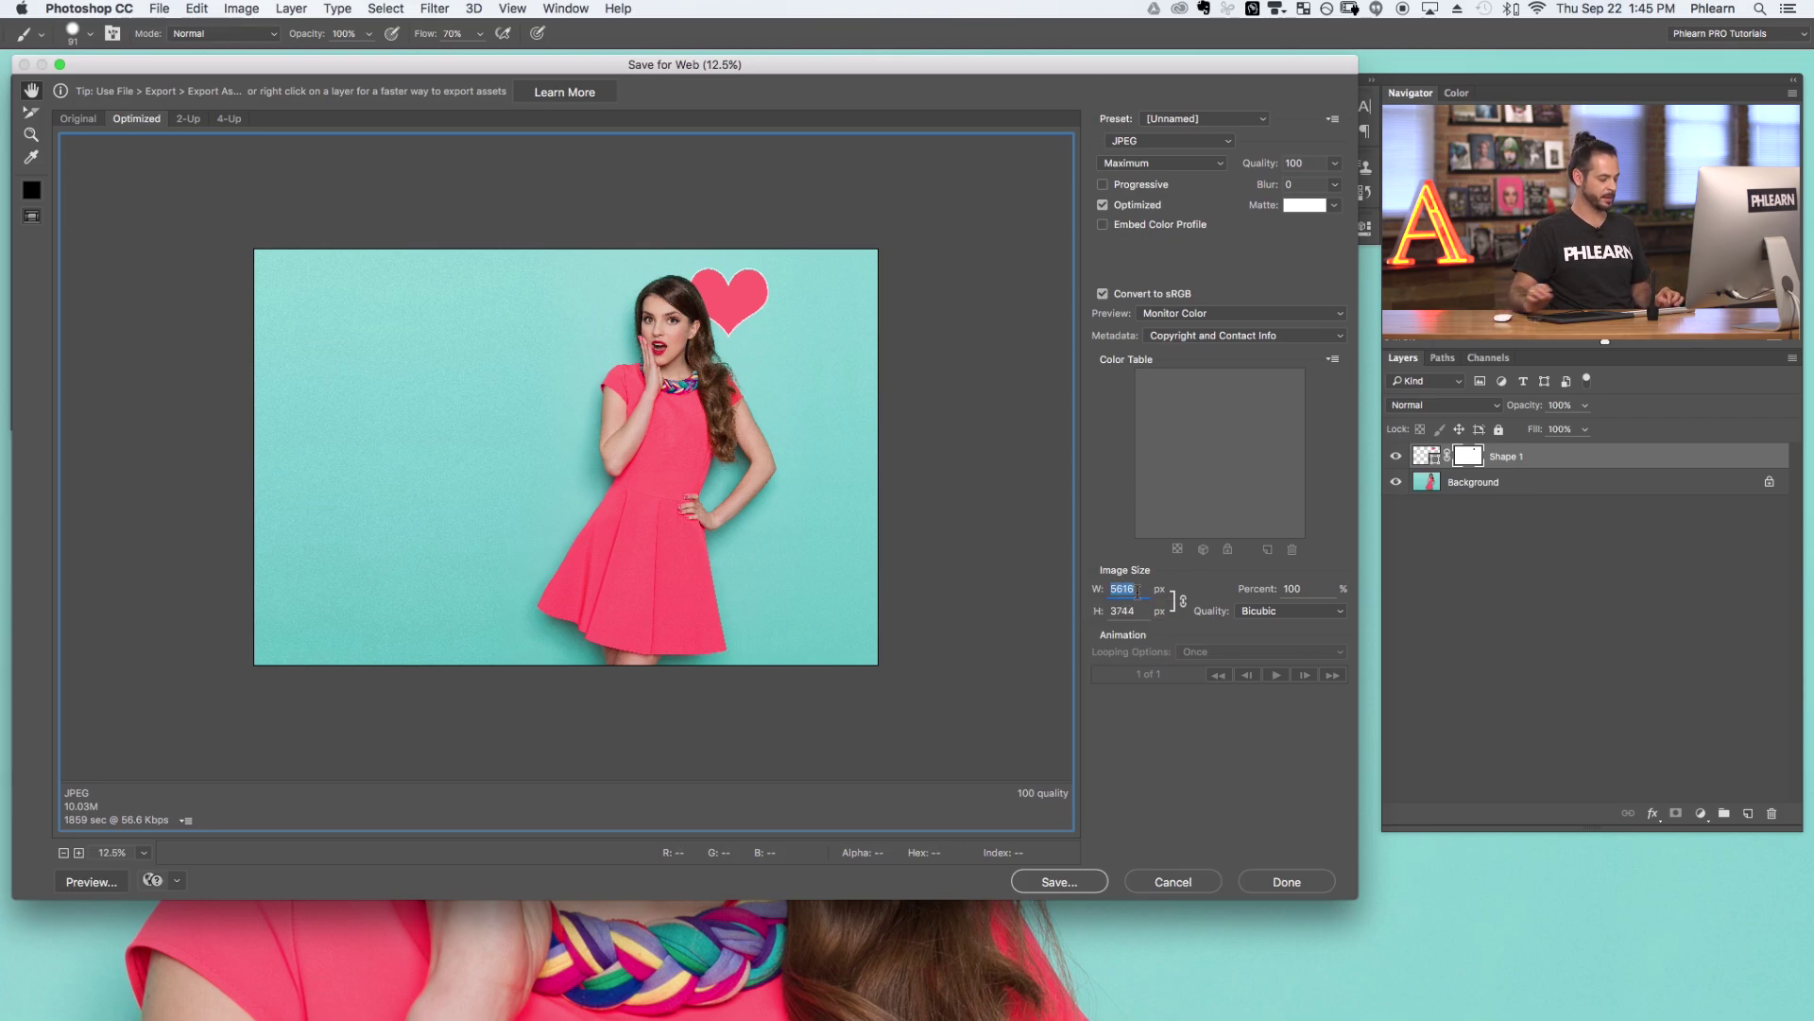
pyautogui.write('1200')
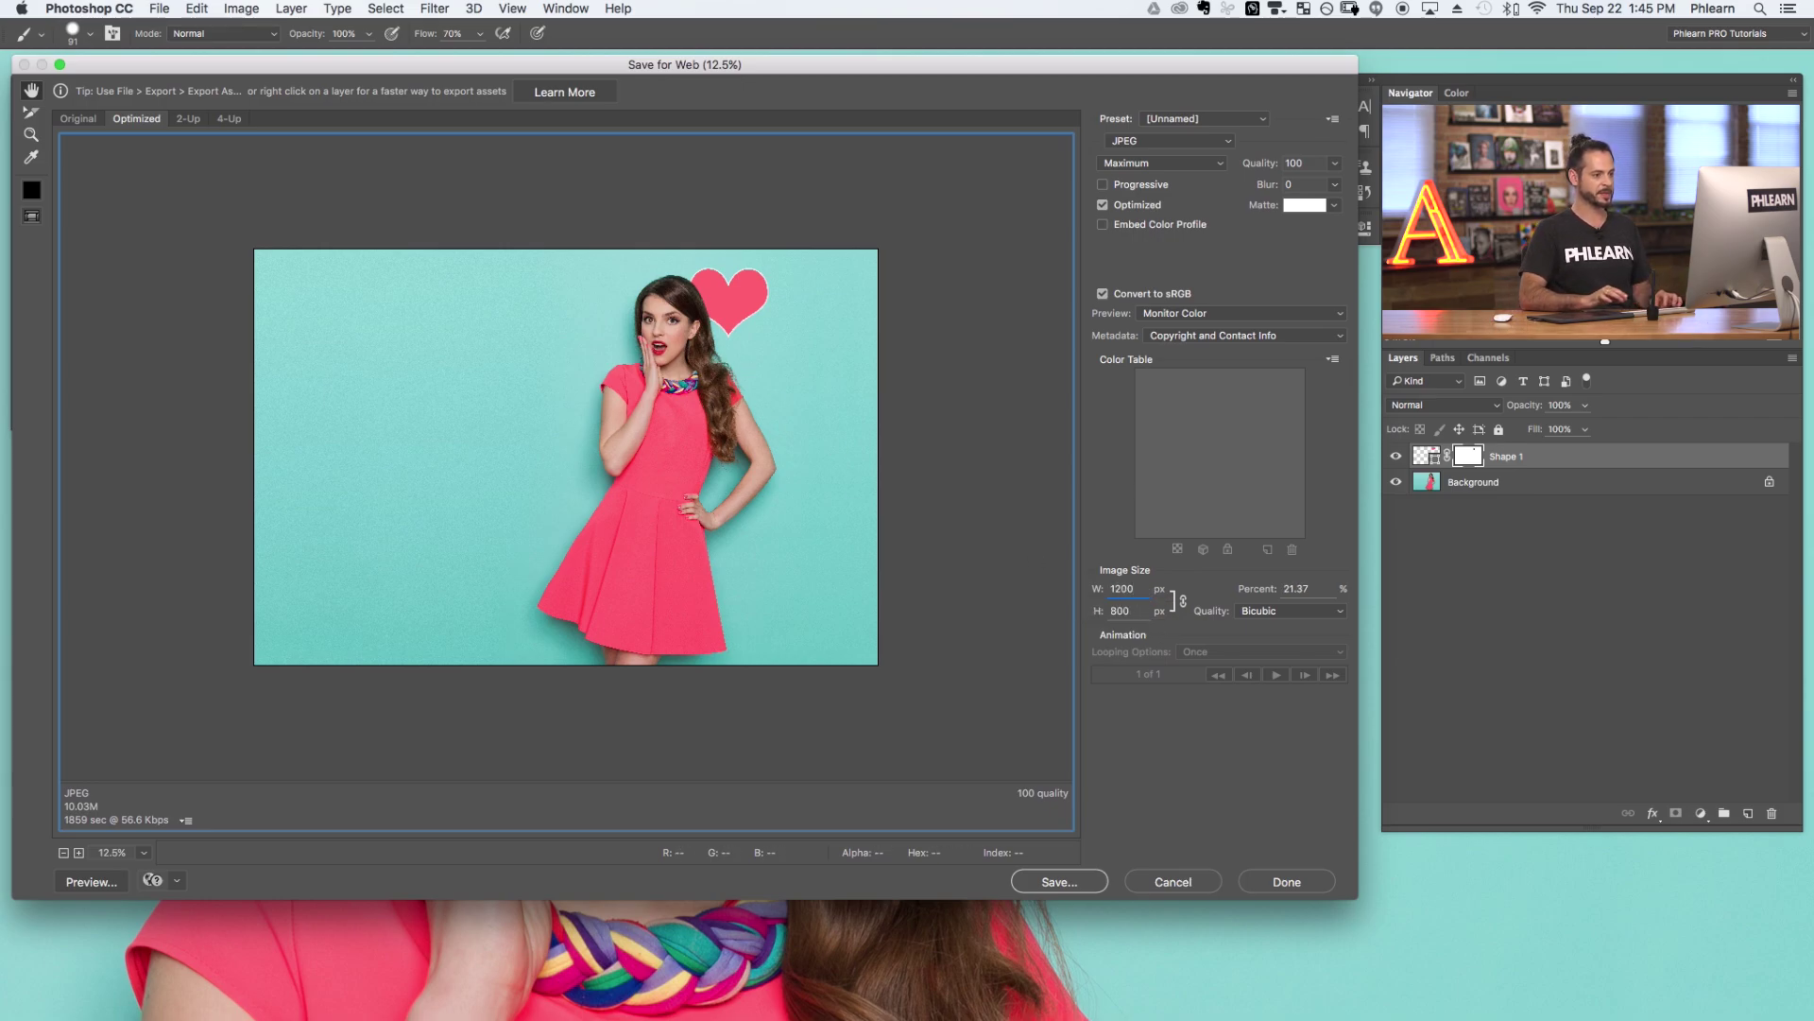
pyautogui.press('Return')
pyautogui.press('super+plus')
pyautogui.press('super+plus')
pyautogui.press('super+plus')
pyautogui.press('super+plus')
pyautogui.press('super+plus')
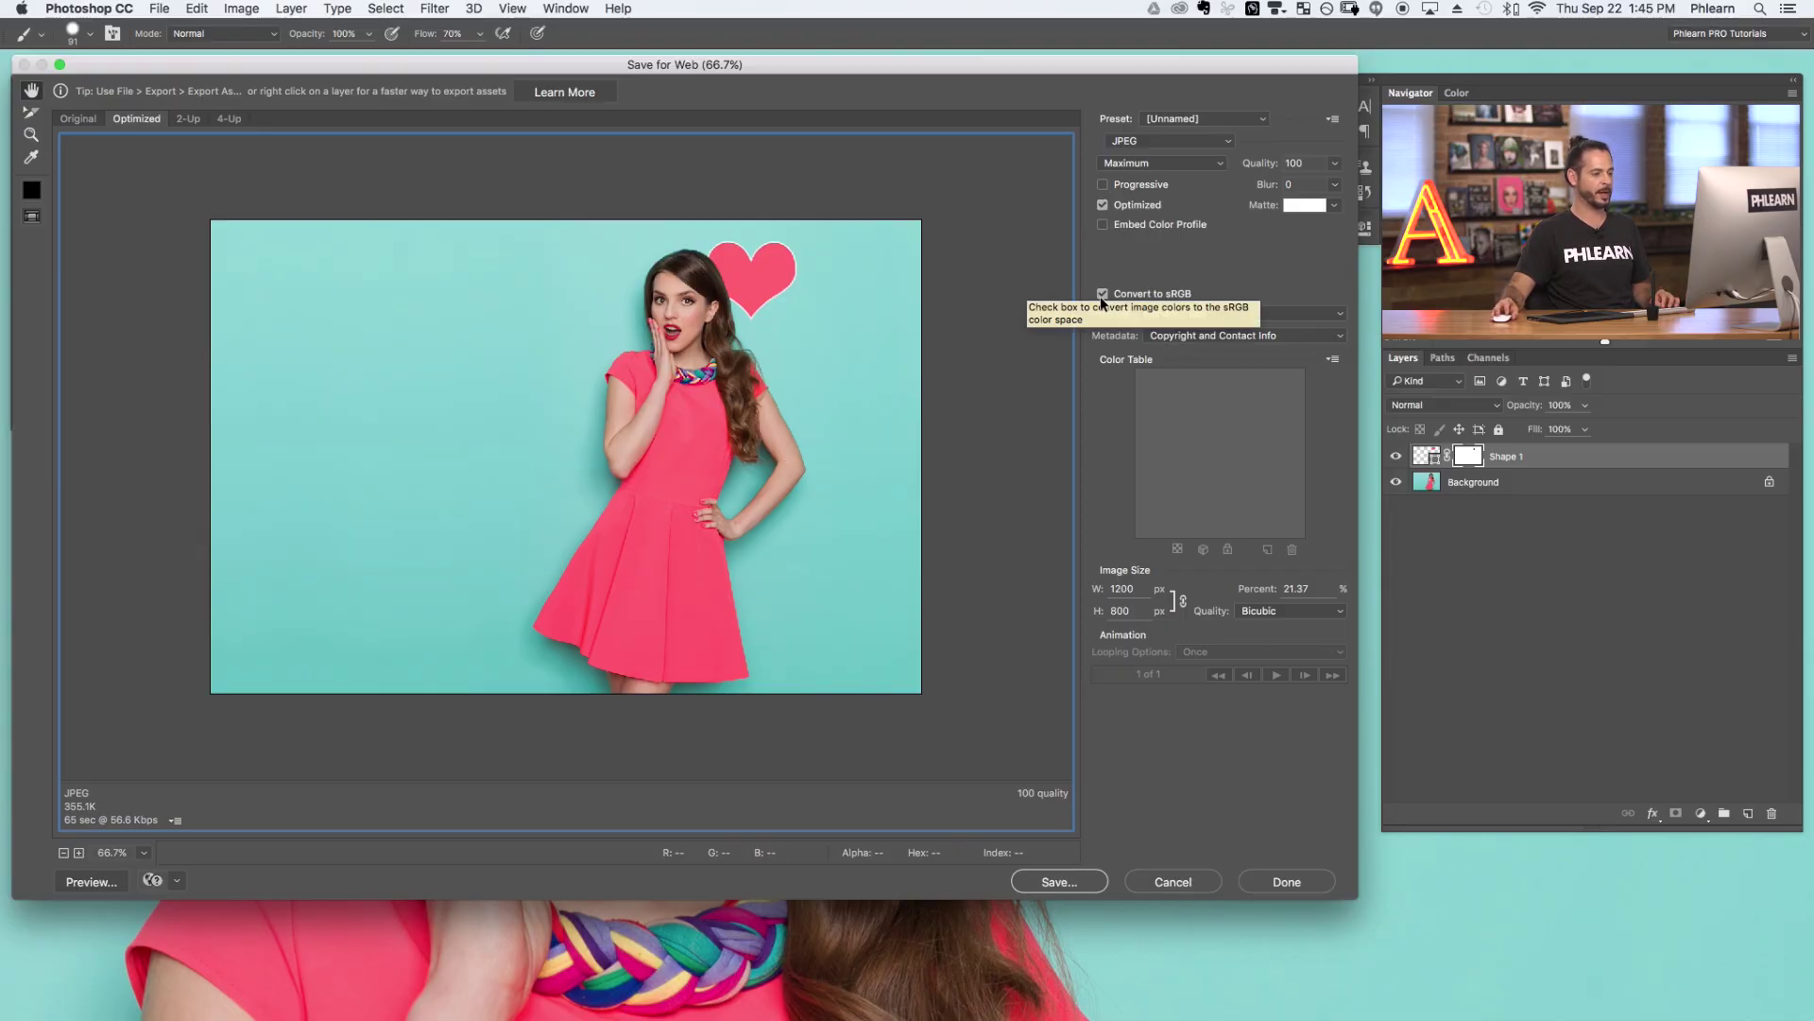
# - Save the JPEG copy to the Desktop as AdobeStock_115845257_2.jpg
pyautogui.click(1071, 888)
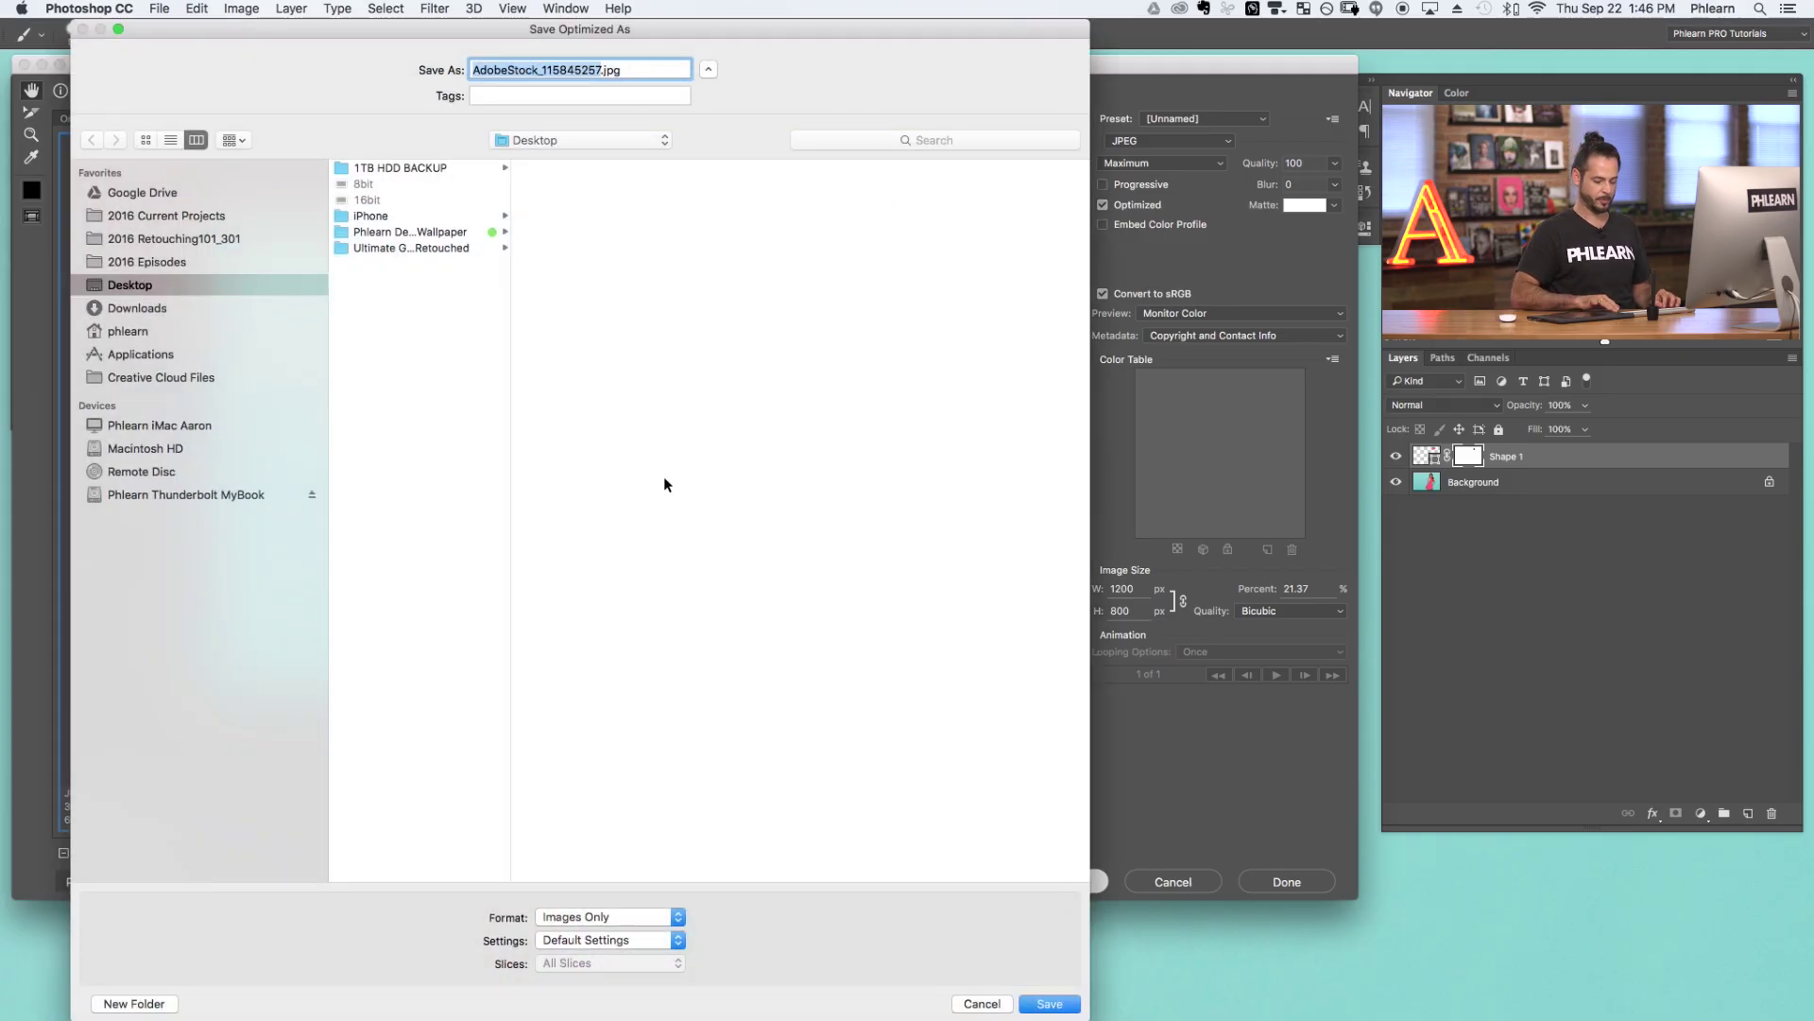
pyautogui.press('Right')
pyautogui.write('_2')
pyautogui.press('Return')
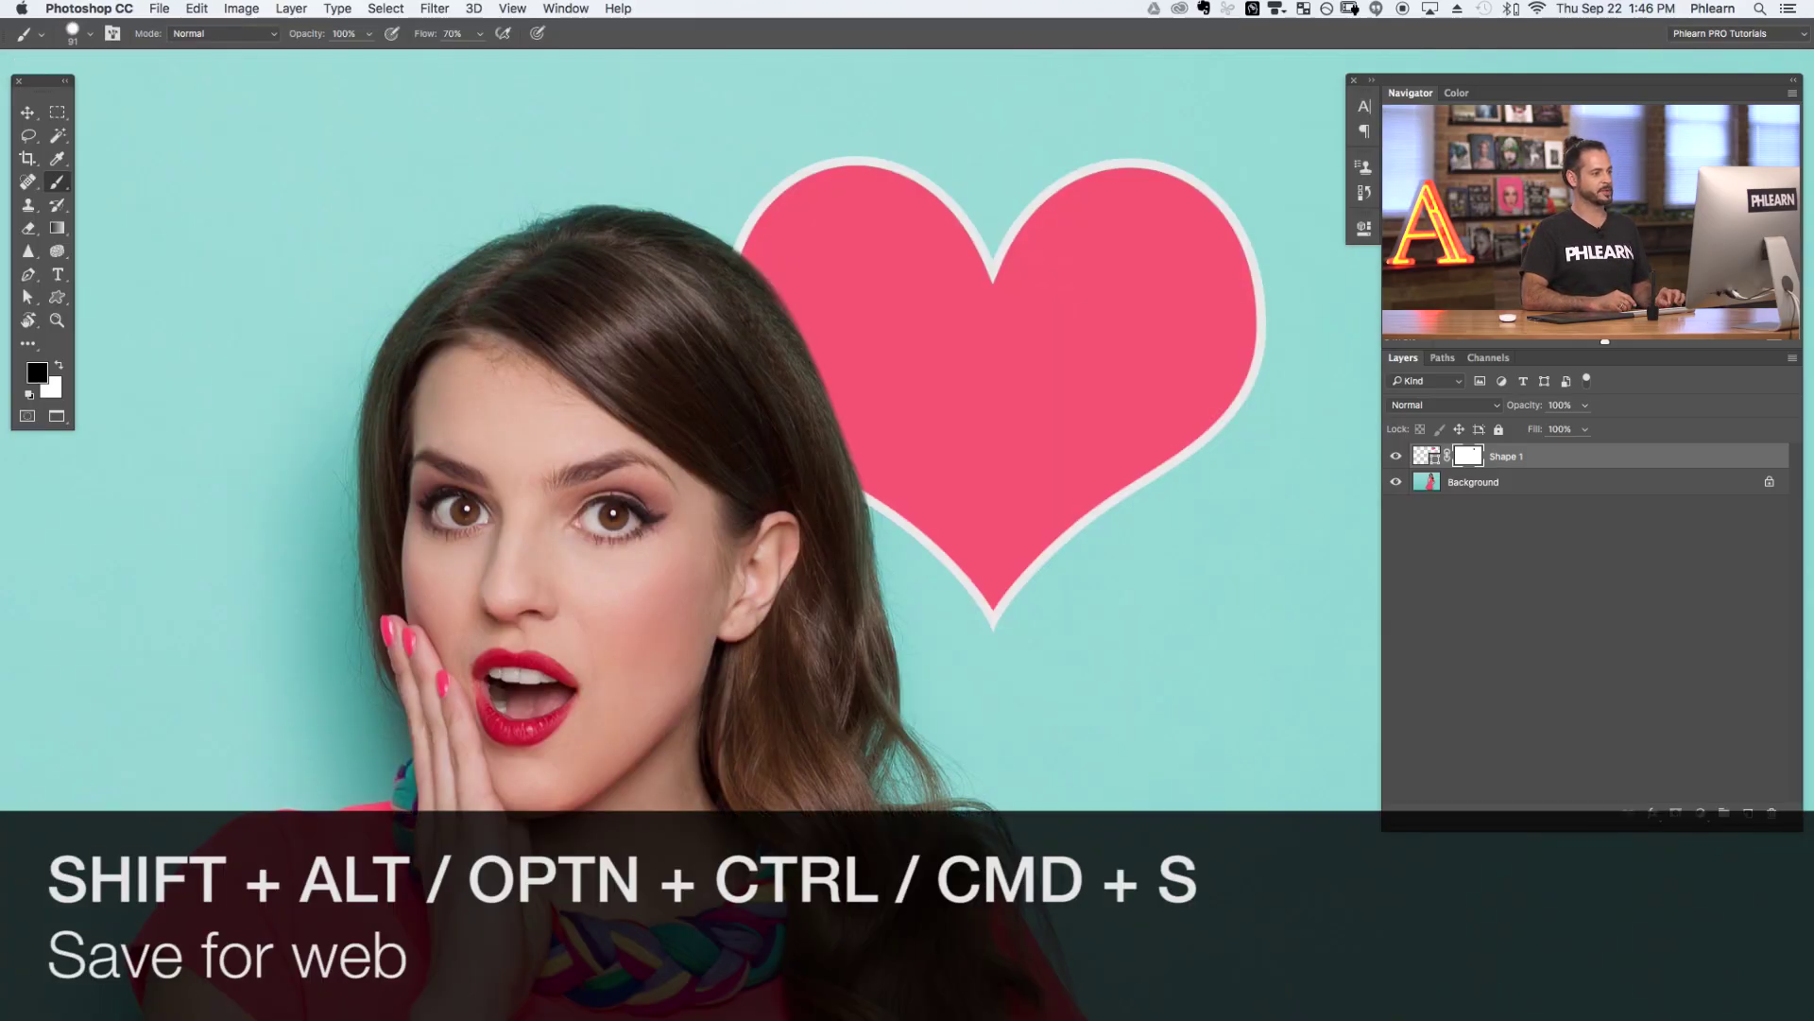
pyautogui.press('super+alt+shift+s')
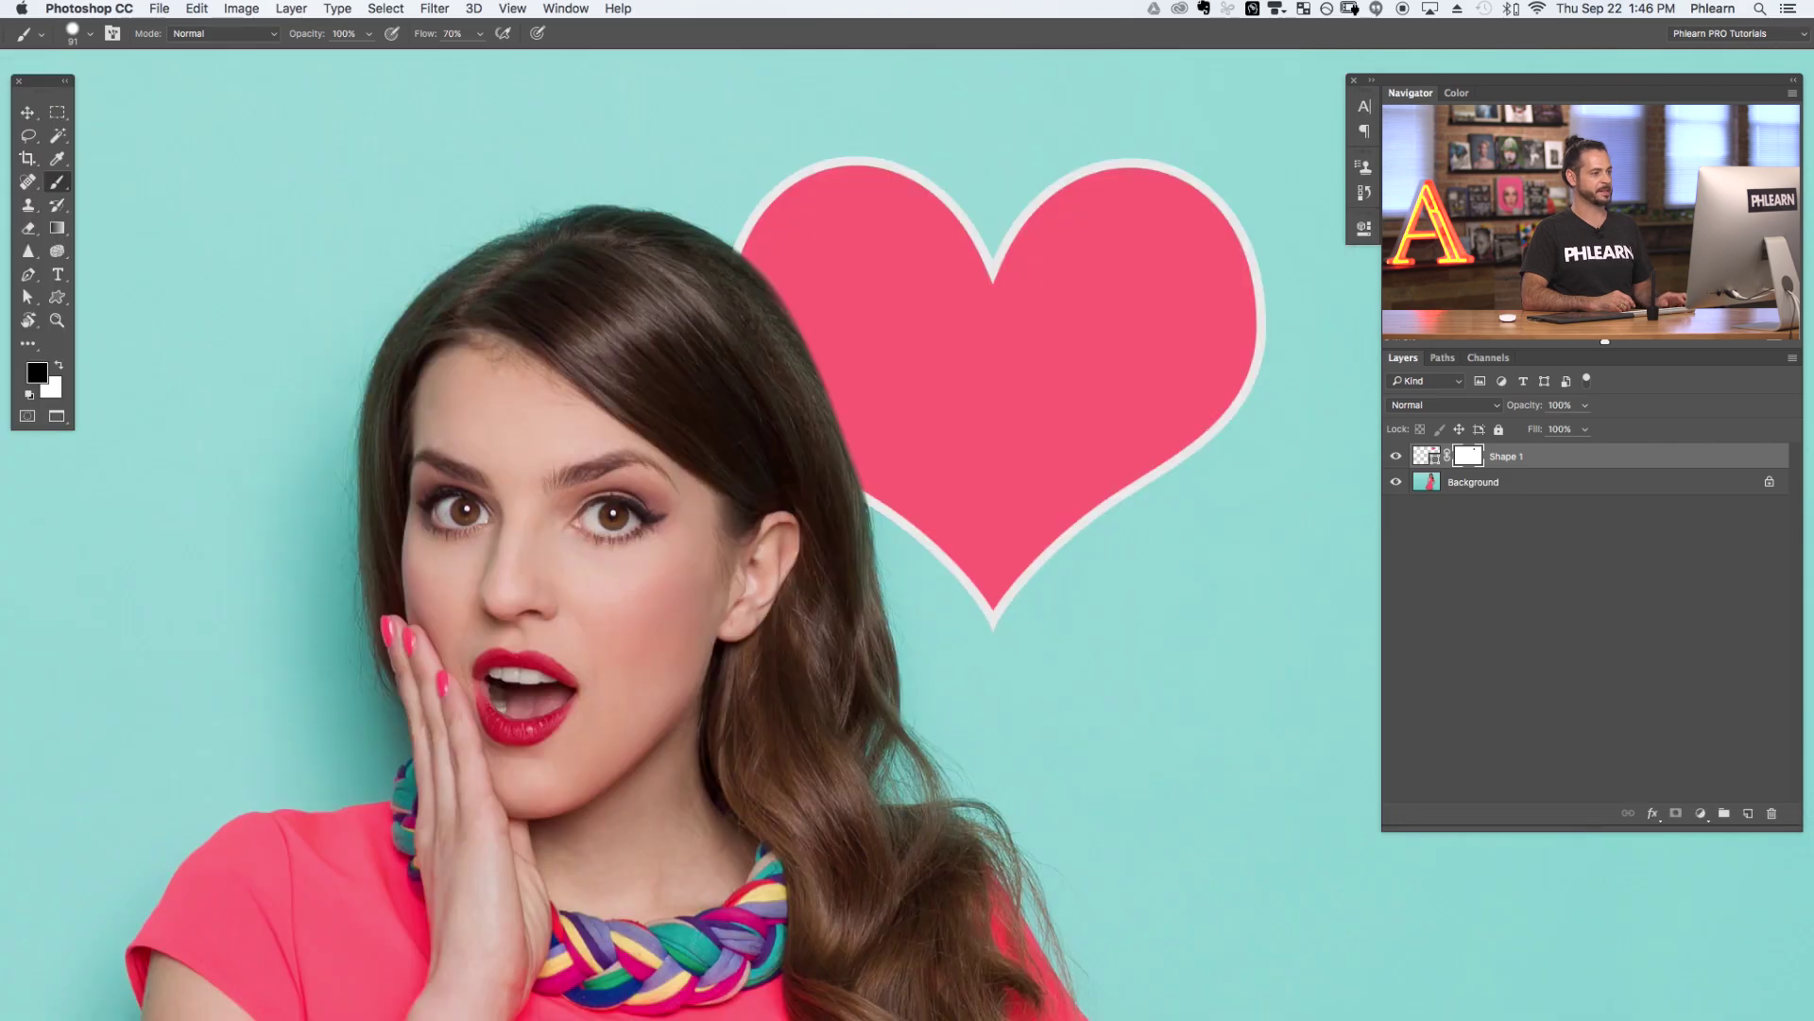